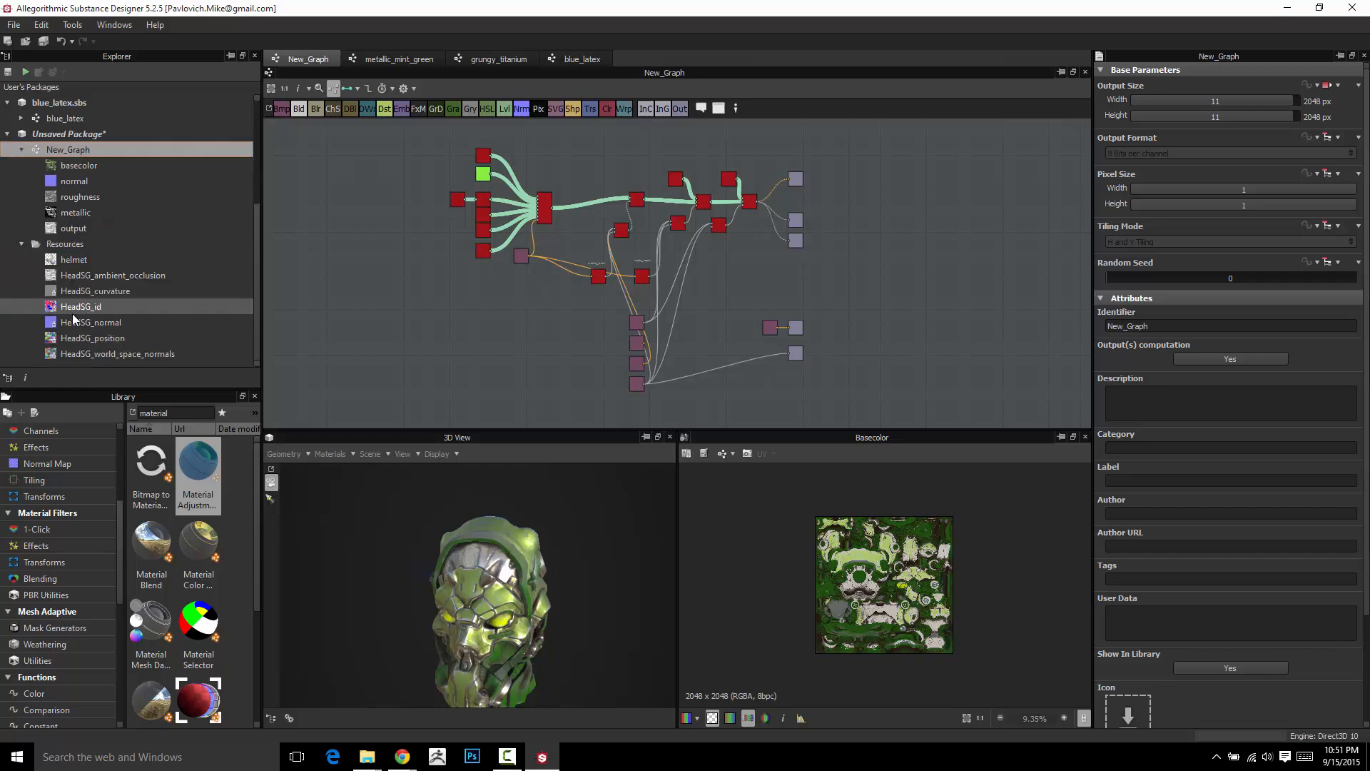
Save the unsaved package containing the helmet graph to the Desktop as Texturizer.
click(21, 244)
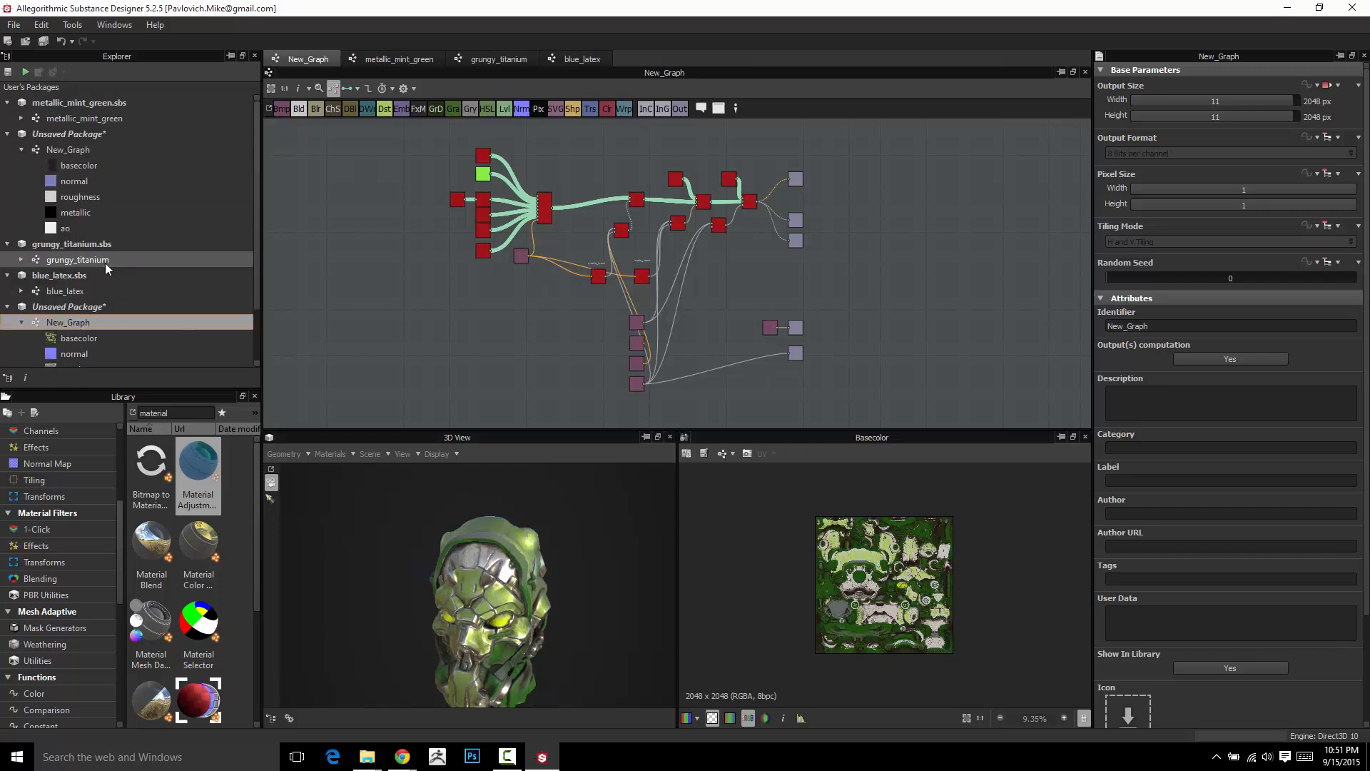
right_click(74, 246)
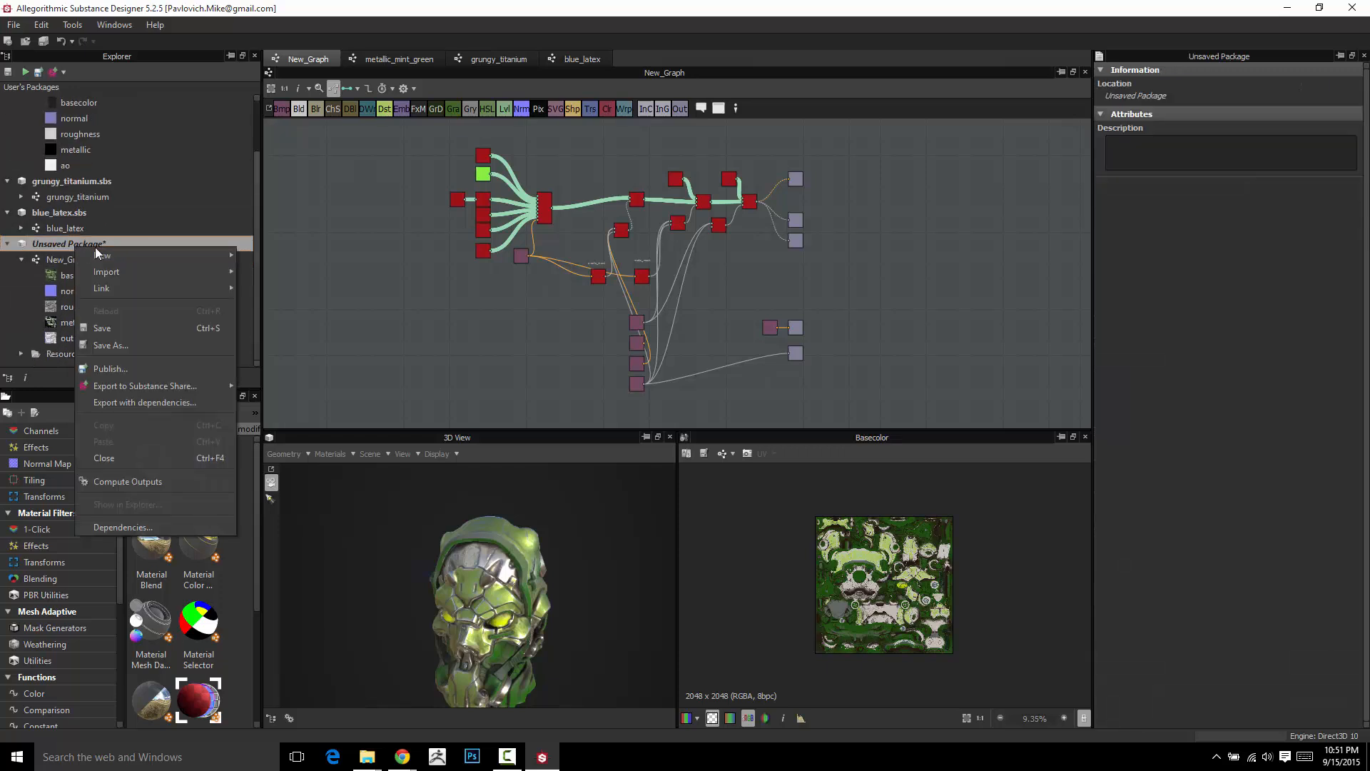
click(109, 342)
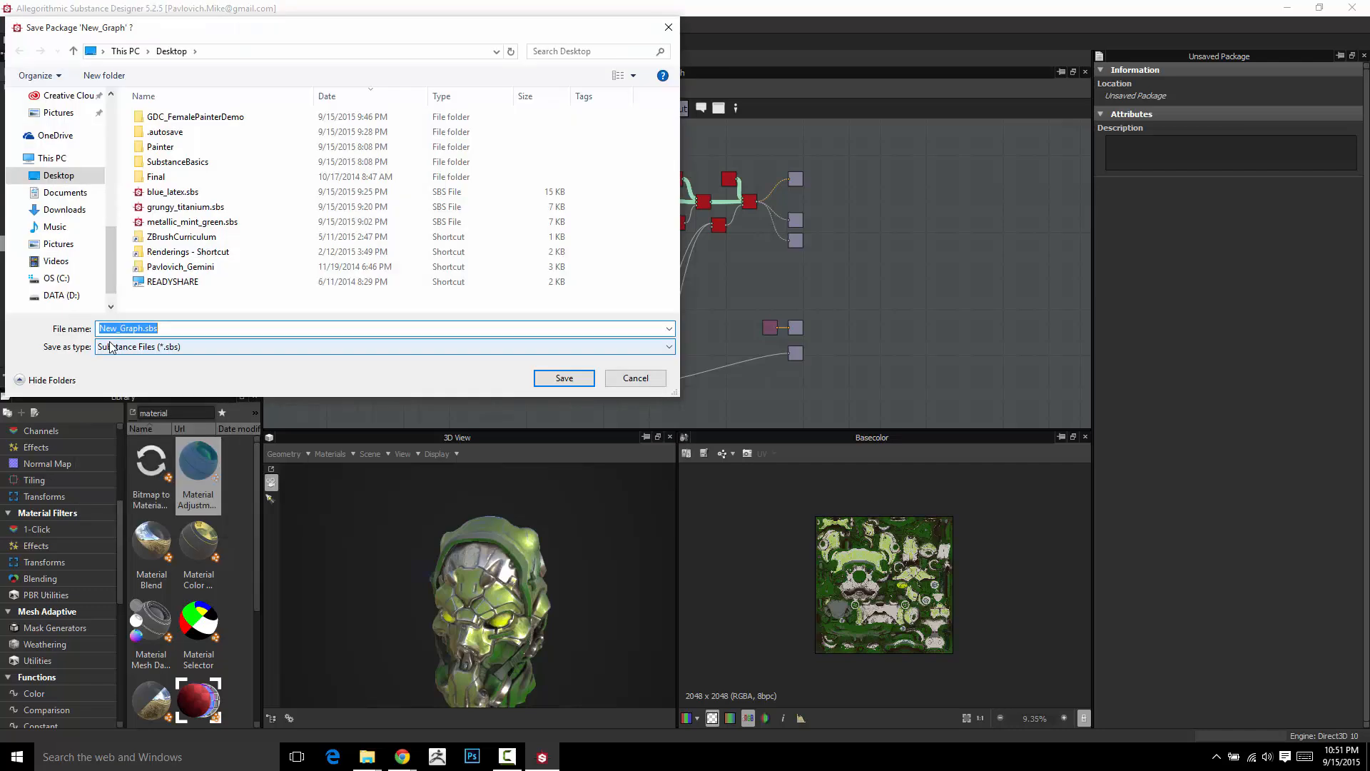
text(Texturizer)
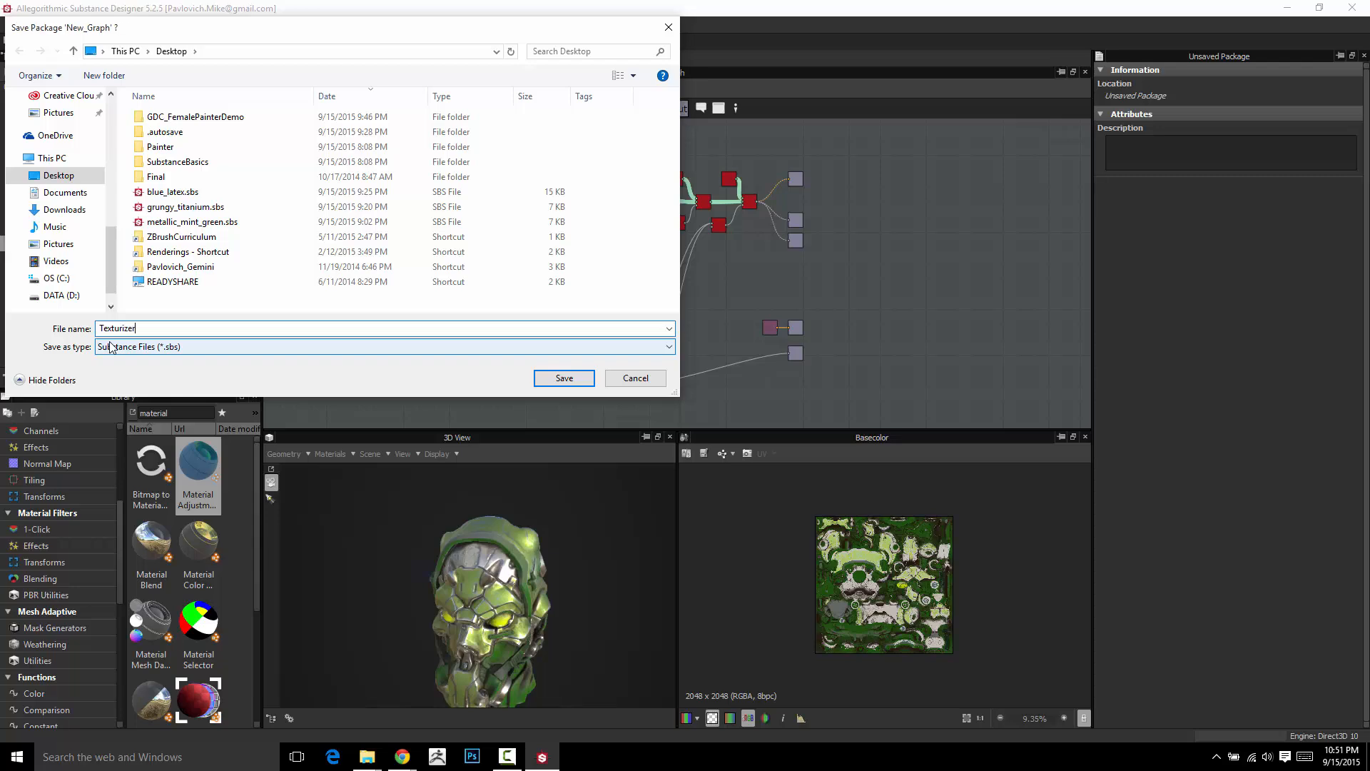
key(Return)
Rename the Texturizer package's graph to fps_female_texturething and save the package.
click(66, 265)
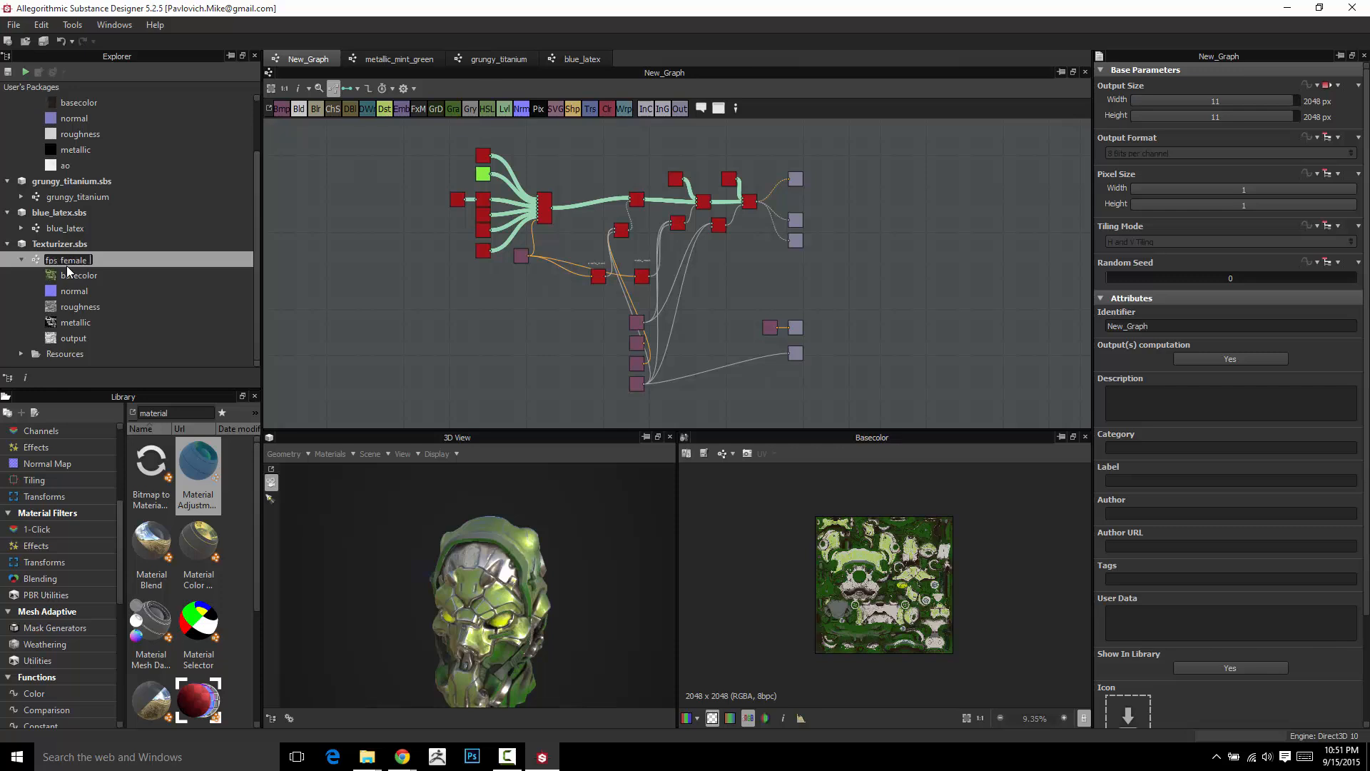
text(fps_female_texturething)
key(Return)
click(80, 243)
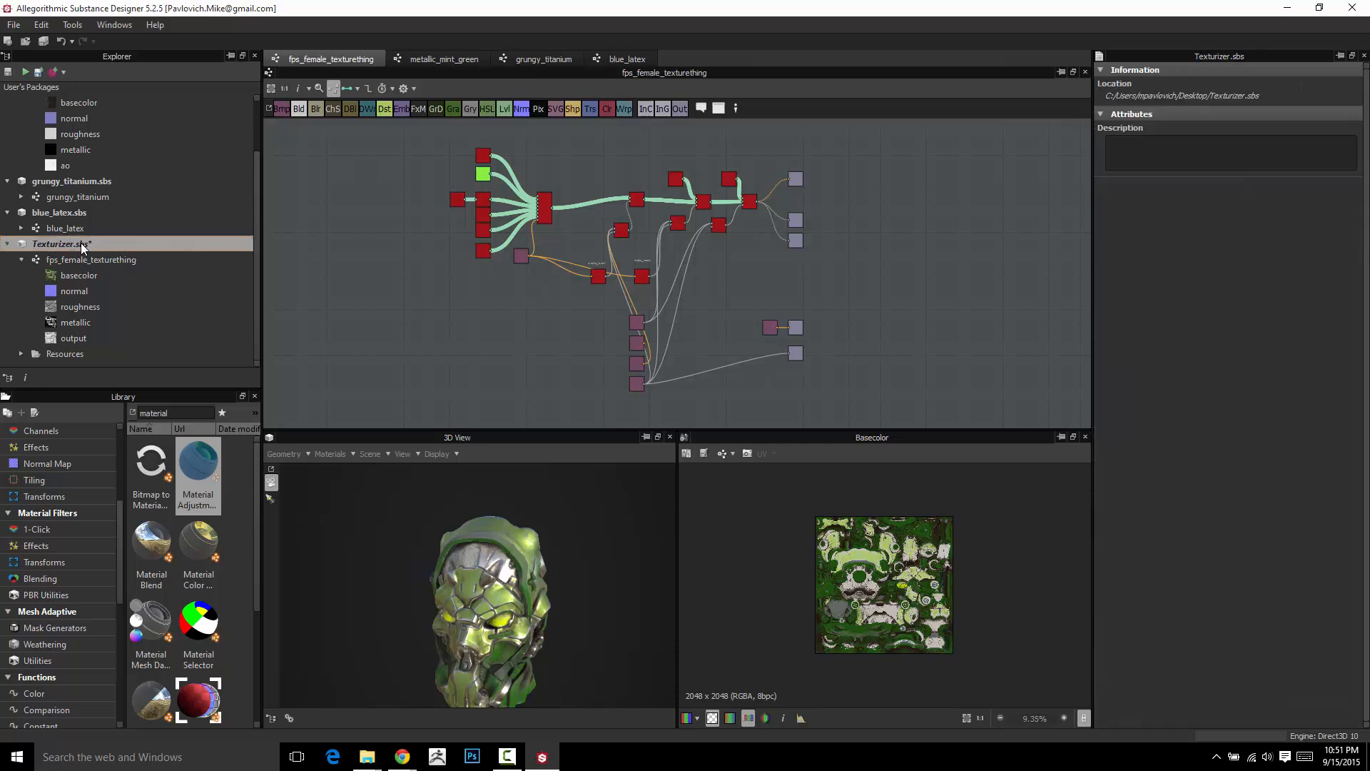
key(ctrl+s)
Move the four stacked curvature, position, world-space-normal and ambient occlusion bitmap nodes leftward in the graph, below the ID map.
middle_drag(428, 271, 370, 300)
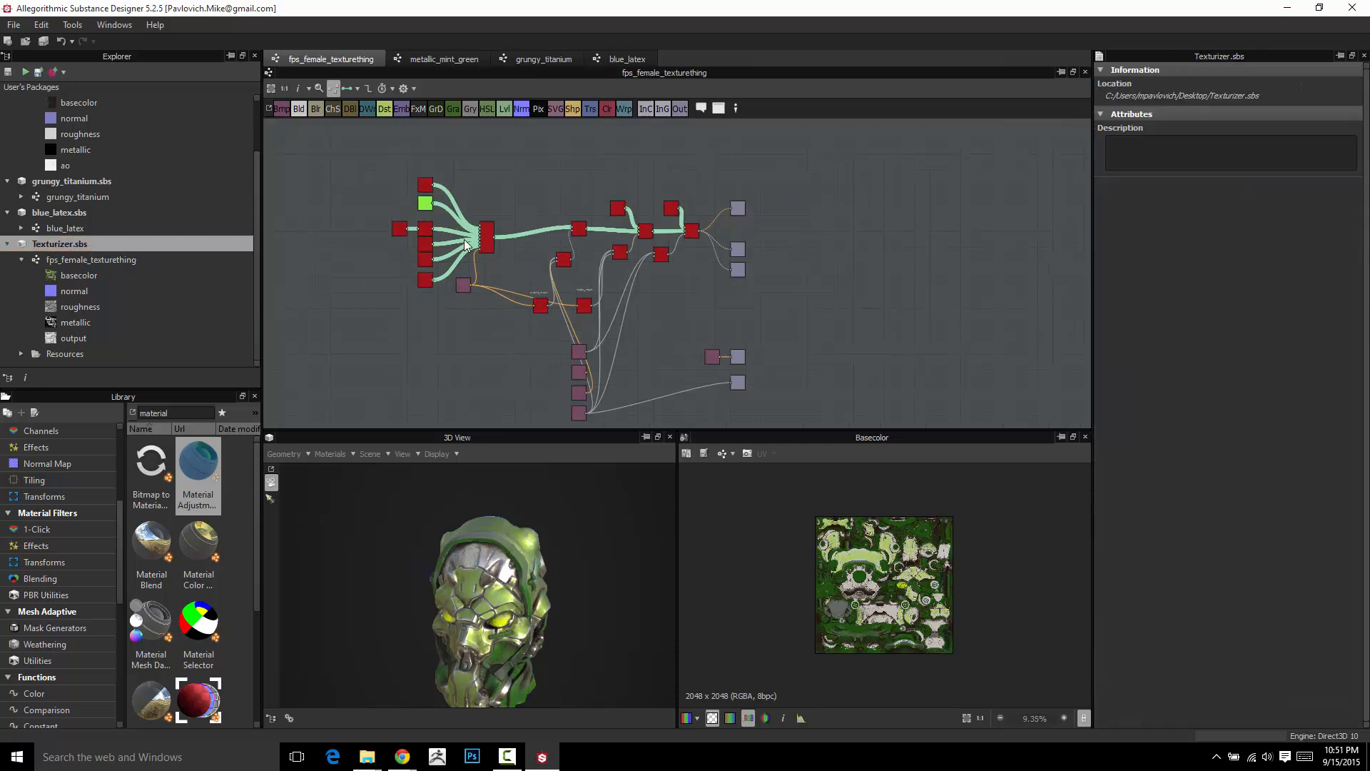
scroll(472, 275, up, 4)
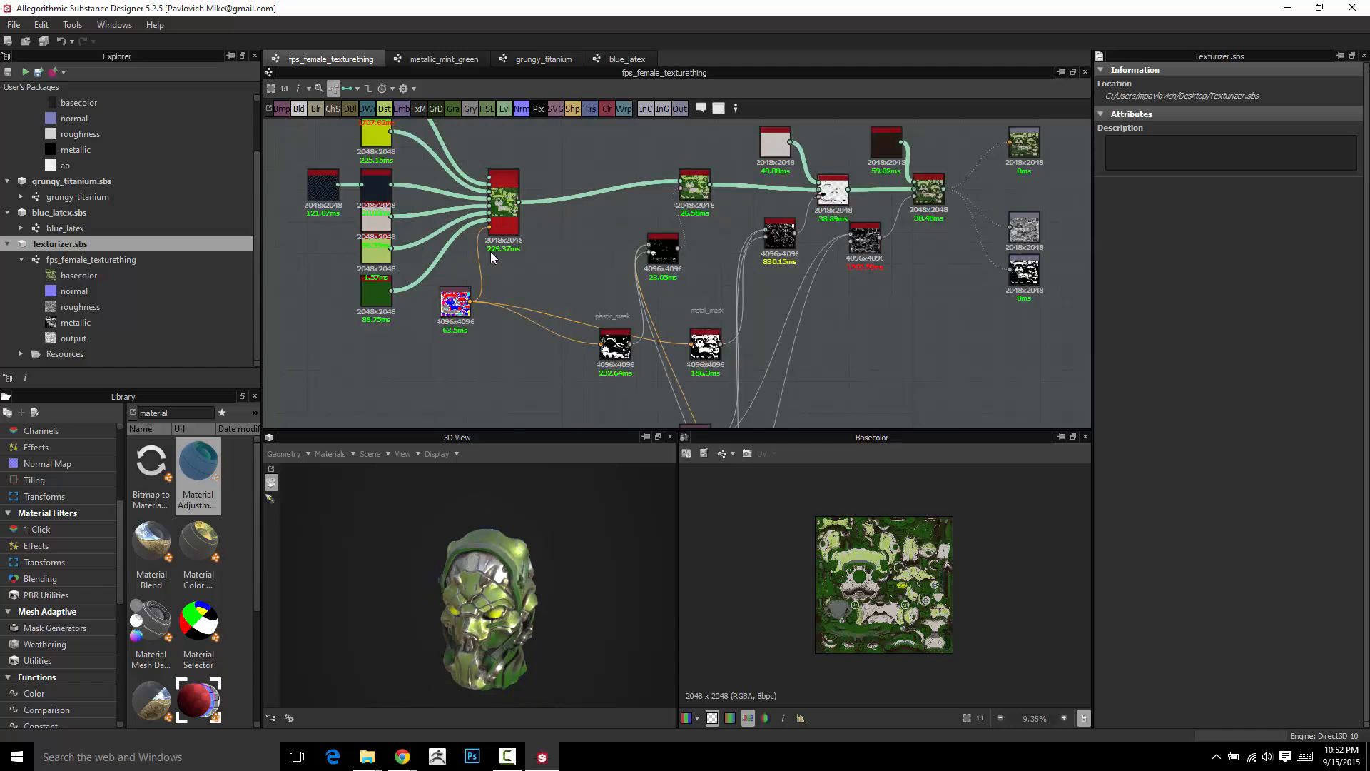
middle_drag(495, 259, 498, 219)
scroll(556, 306, down, 3)
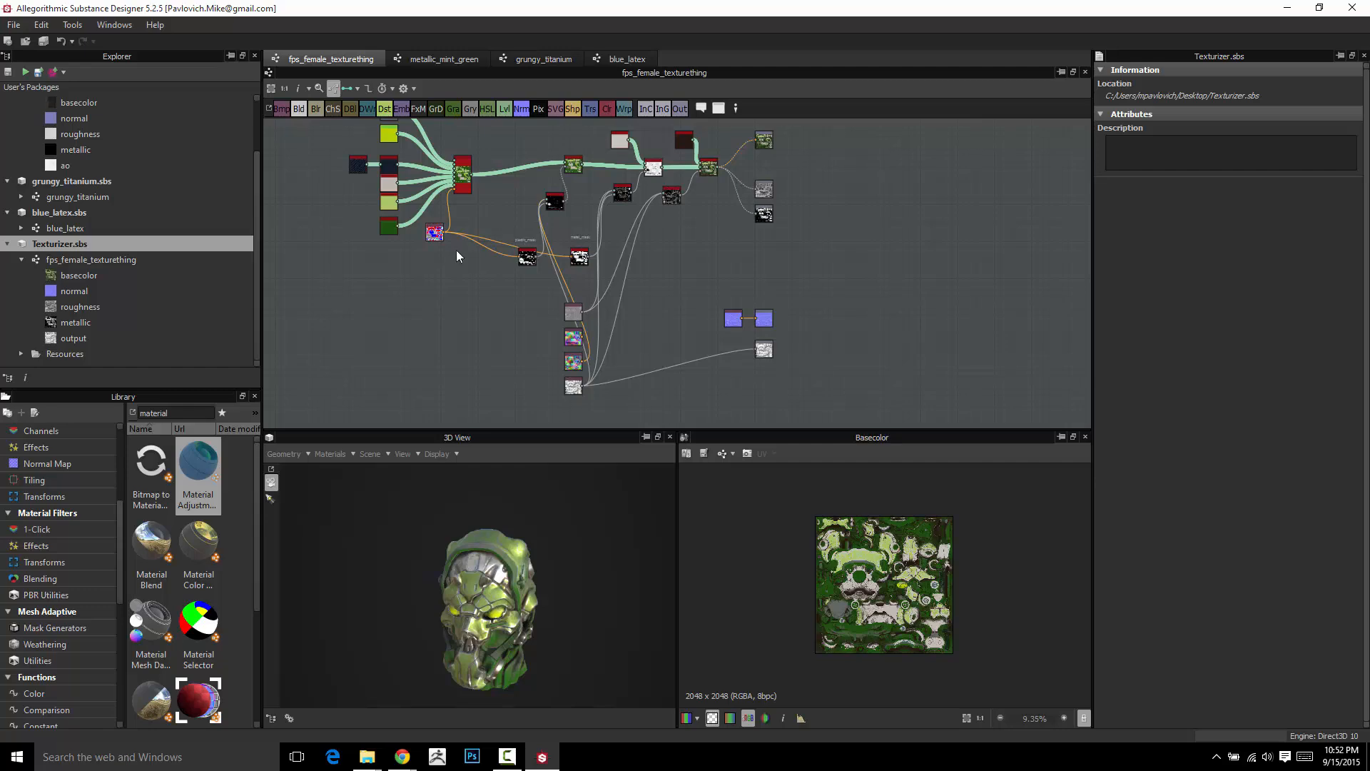
click(438, 236)
drag(492, 294, 586, 393)
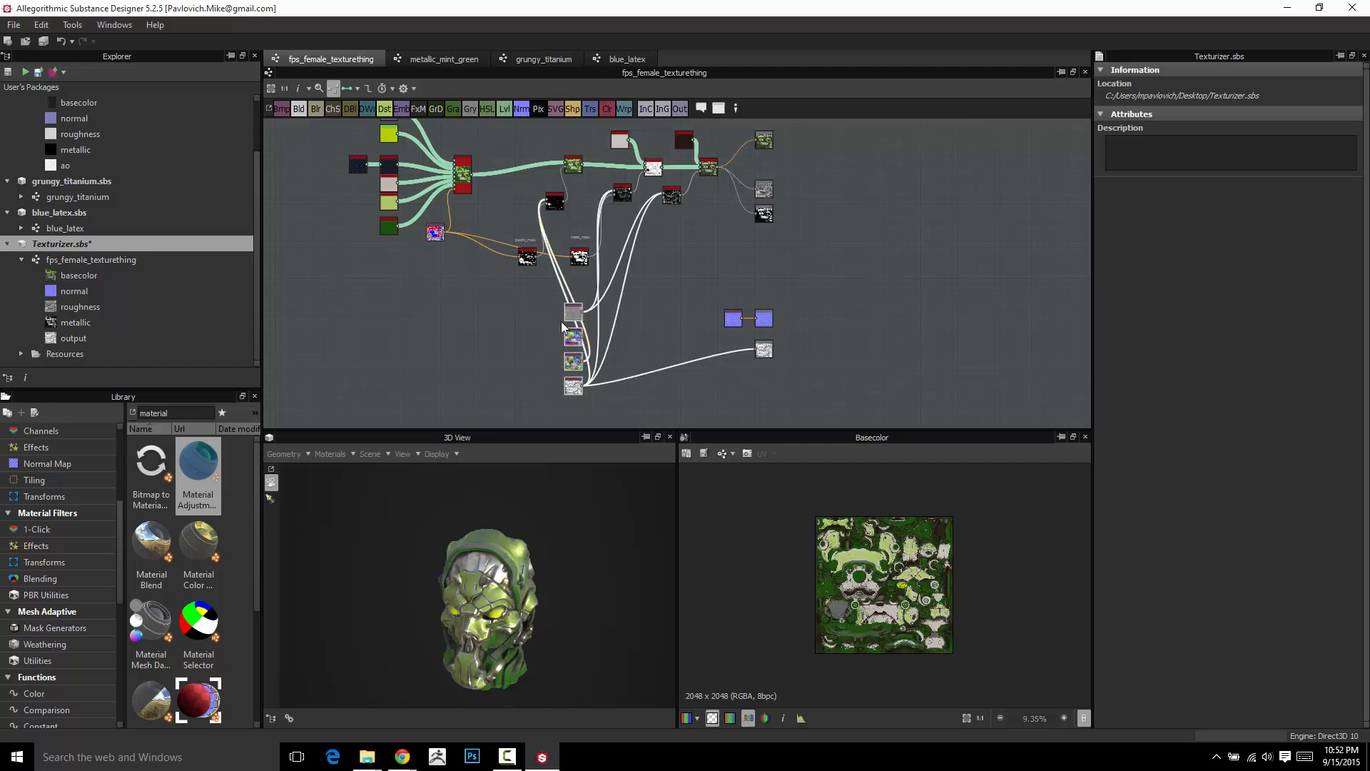
mouse_move(573, 334)
mouse_down()
mouse_move(557, 336)
mouse_move(573, 331)
mouse_up()
scroll(734, 323, up, 3)
middle_drag(803, 195, 744, 383)
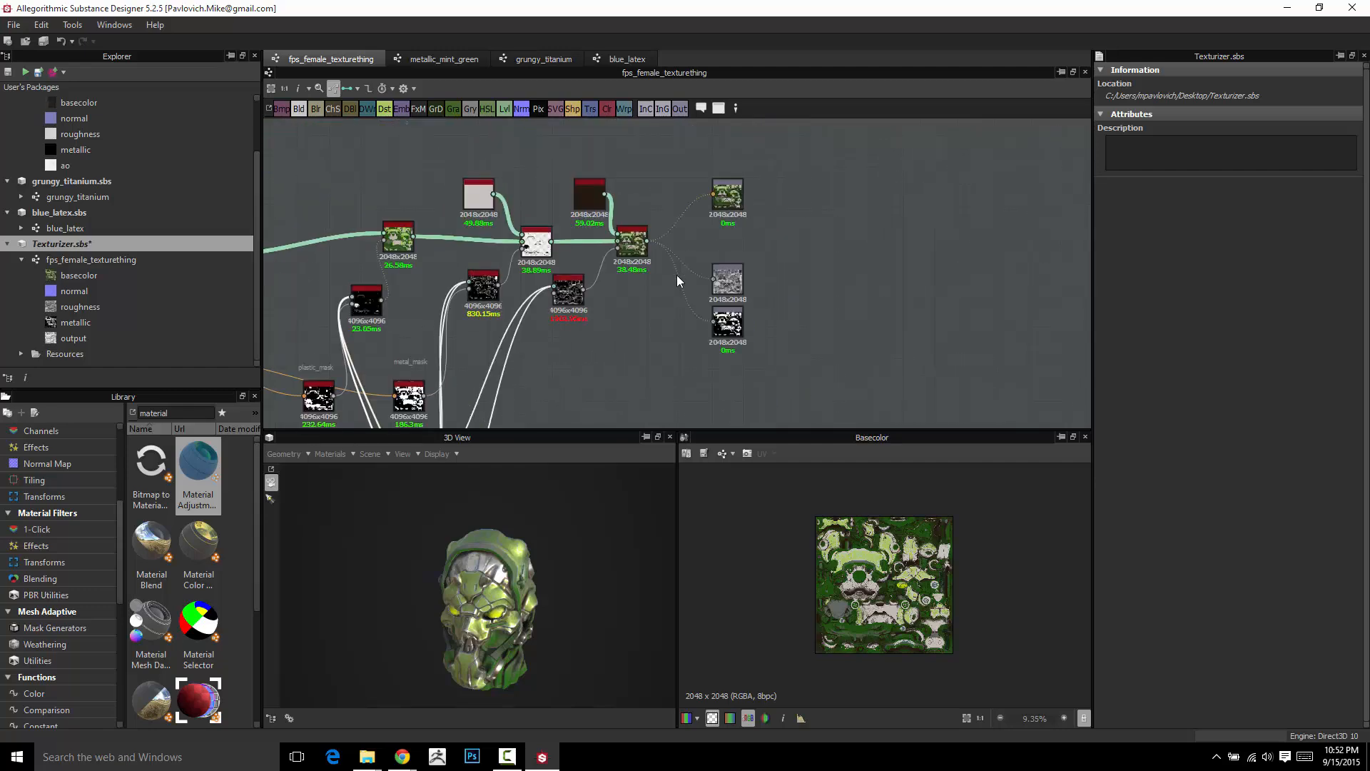
scroll(652, 301, down, 3)
middle_drag(625, 316, 716, 275)
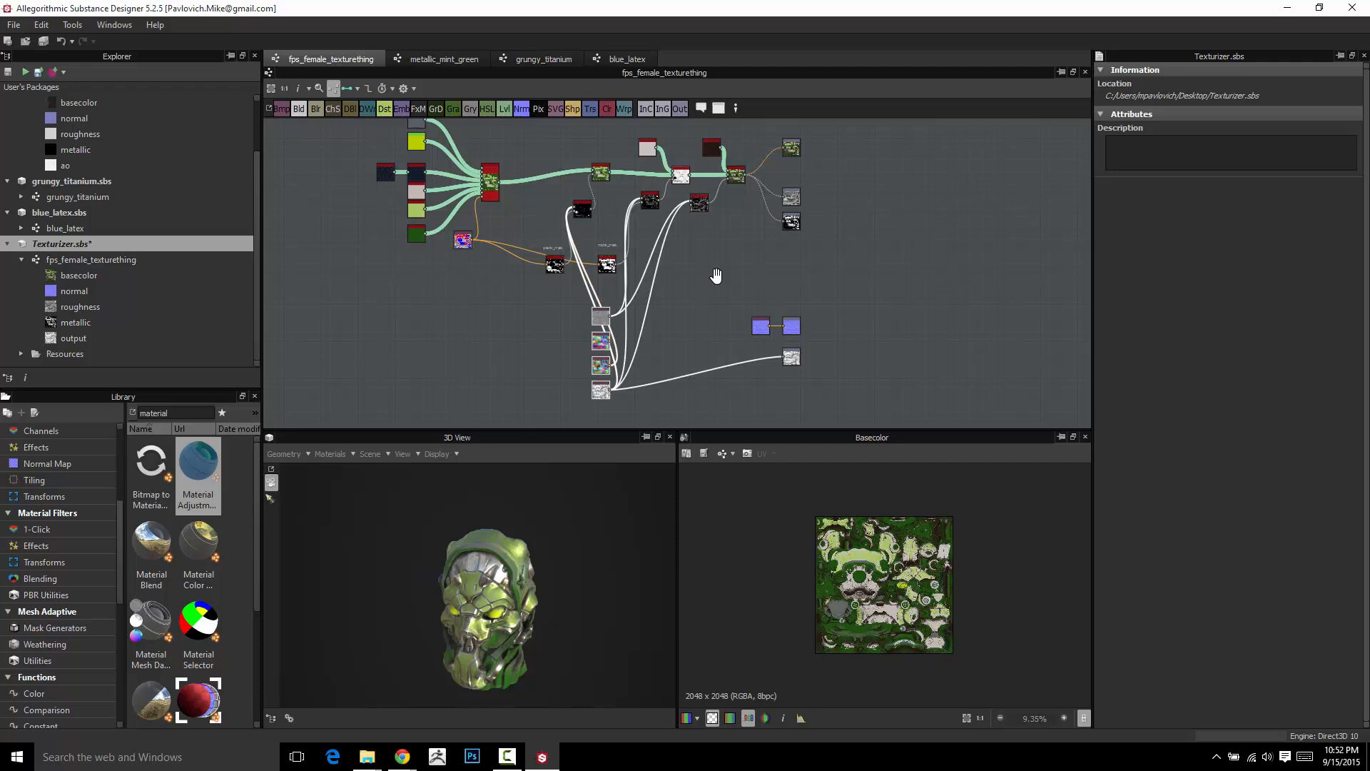
scroll(503, 305, down, 2)
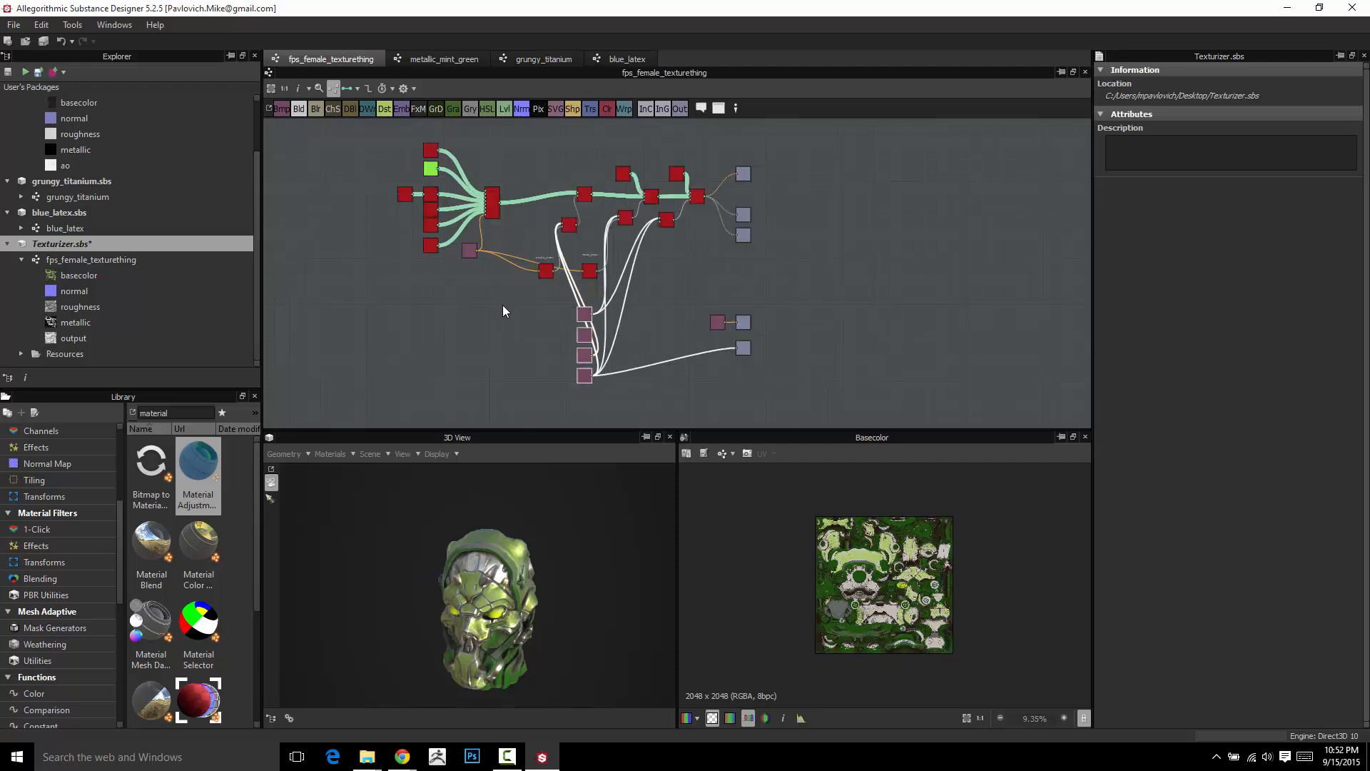
middle_drag(507, 308, 491, 284)
scroll(490, 282, up, 2)
mouse_move(535, 267)
mouse_down()
mouse_move(582, 378)
mouse_move(534, 333)
mouse_move(407, 328)
mouse_move(433, 325)
mouse_up()
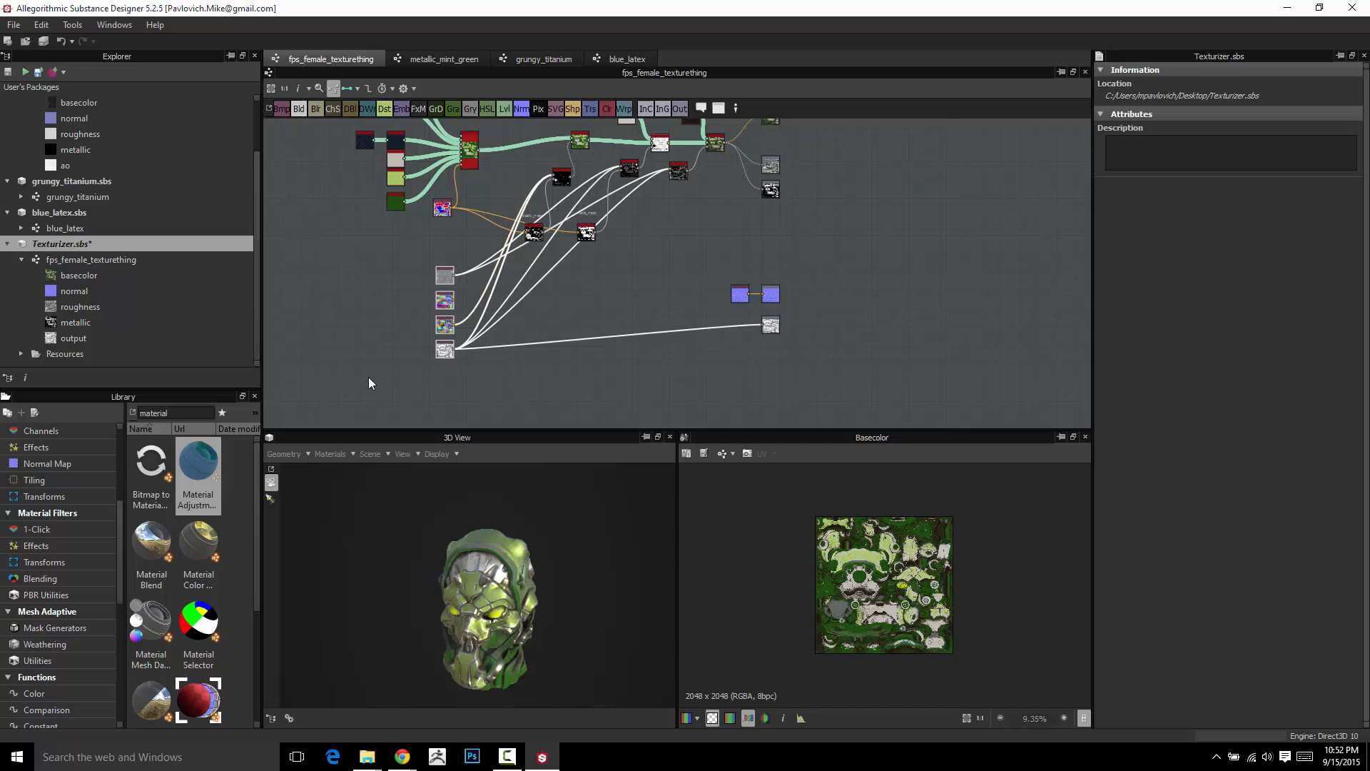
Search the library for "mesh data" and place a Mesh Data Combiner node in the empty area beside the four bitmap nodes.
key(ctrl+a)
text(mesh data)
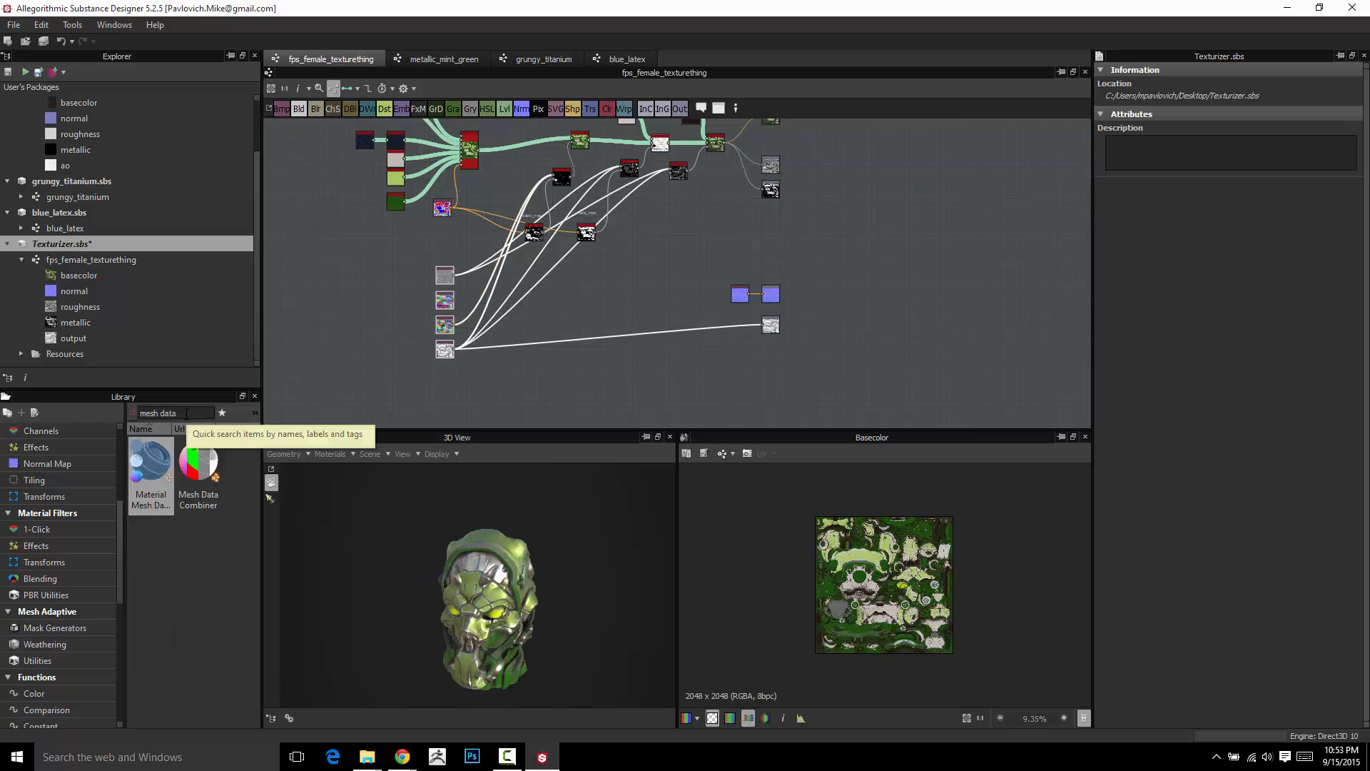
drag(197, 463, 498, 369)
scroll(498, 370, up, 5)
drag(592, 367, 627, 264)
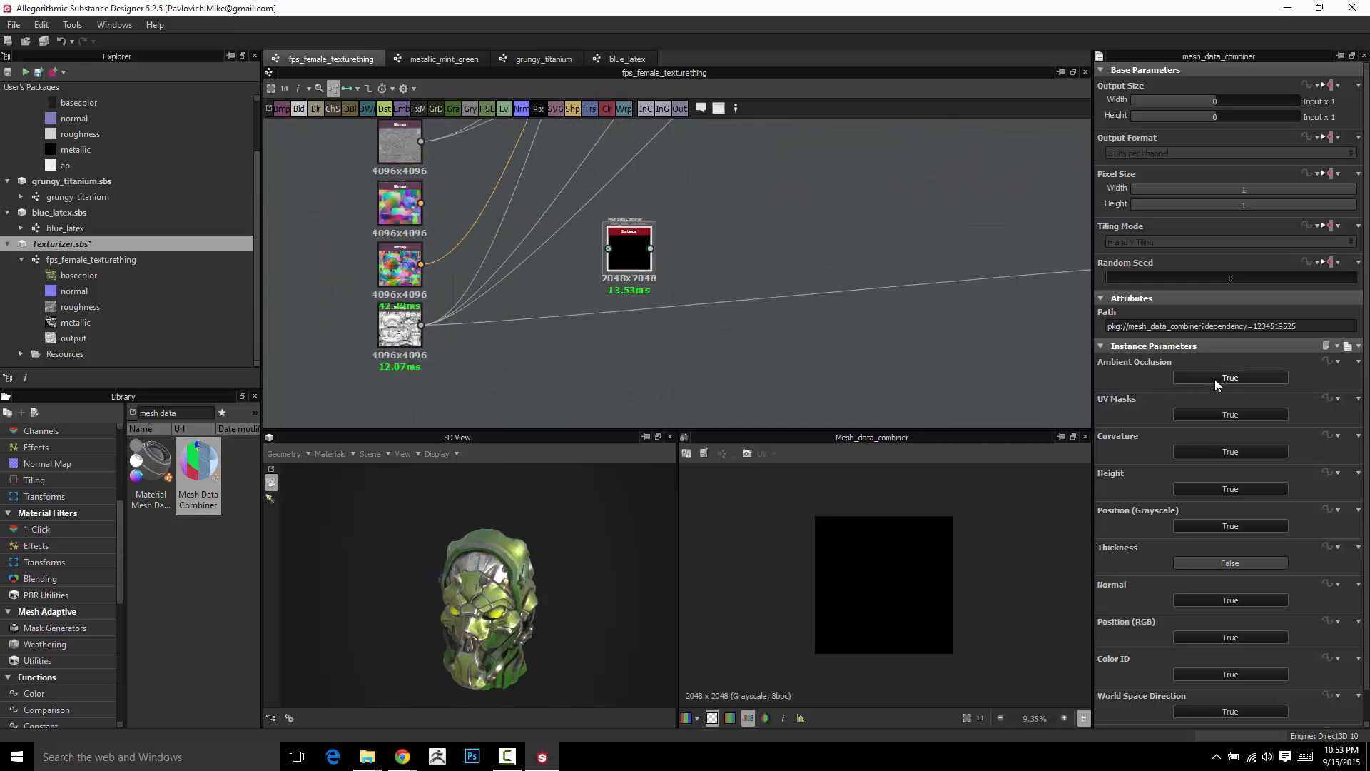
Set UV Masks, Height, Position (Grayscale) and World Space Direction to False on the Mesh Data Combiner.
click(1186, 414)
scroll(1187, 460, down, 1)
click(1189, 457)
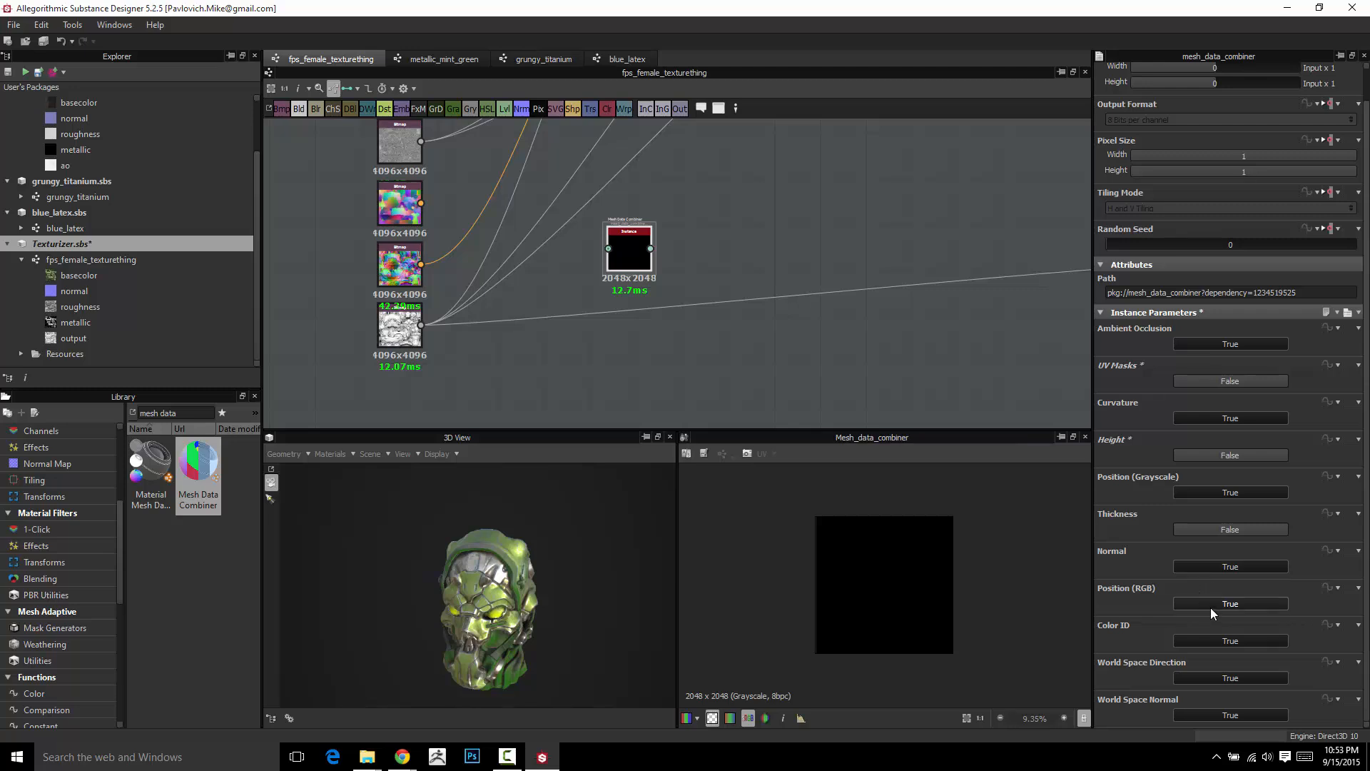
click(1193, 491)
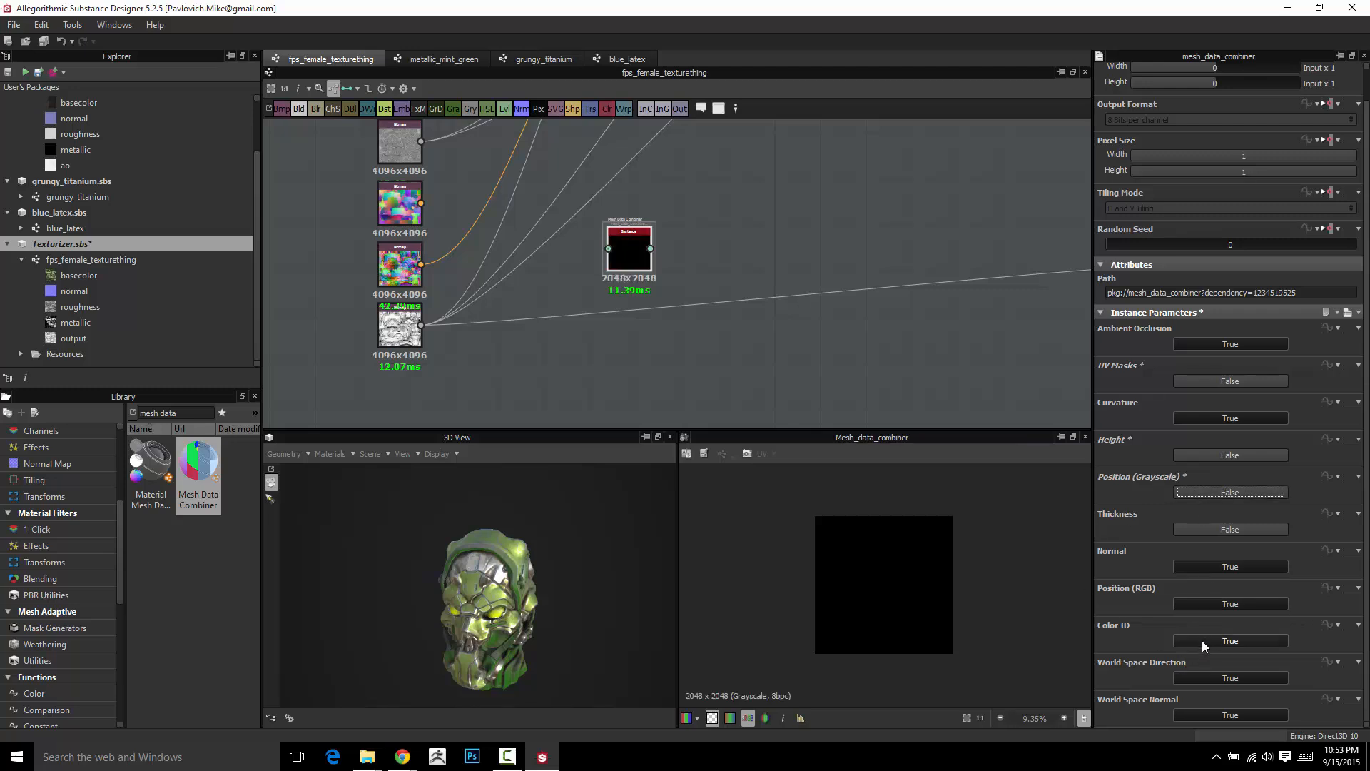
click(1210, 678)
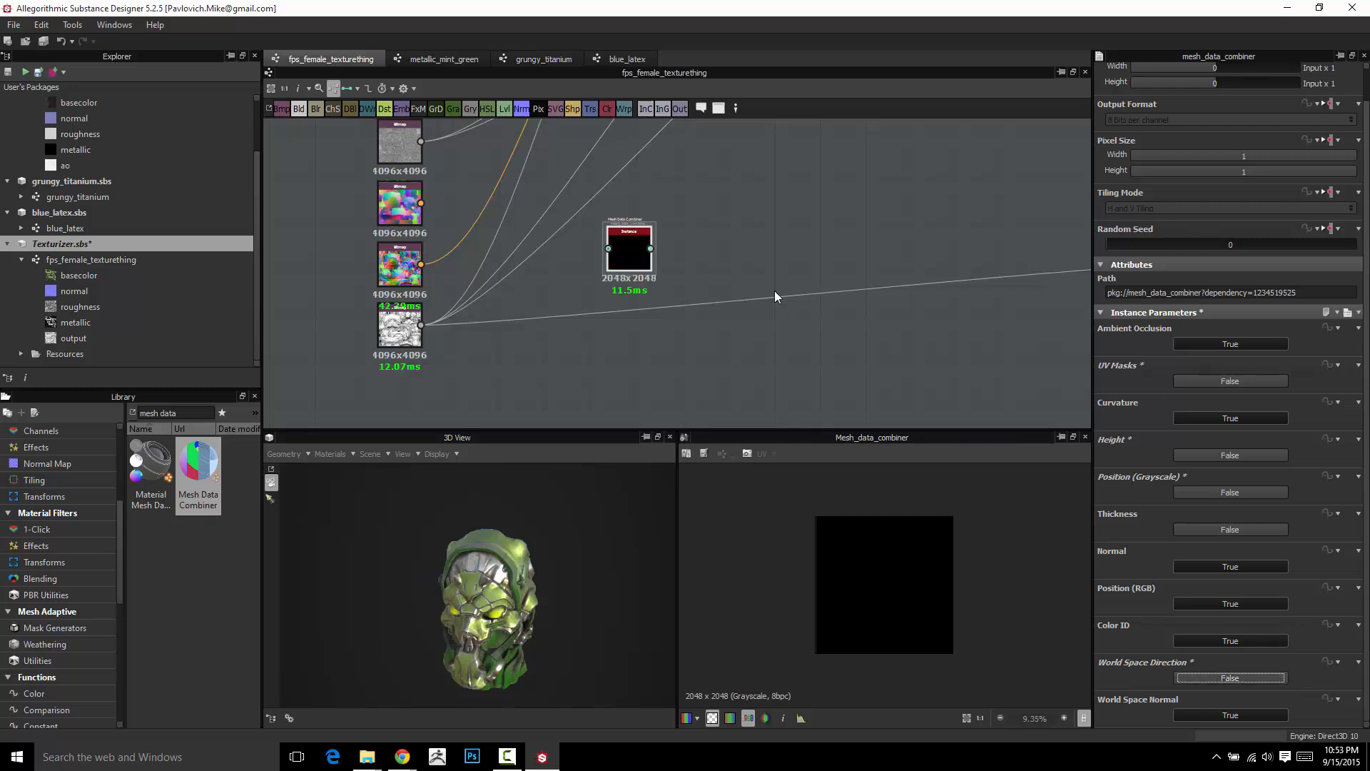
Connect the ambient occlusion, curvature, position and world-space-normal bitmaps to their matching inputs on the Mesh Data Combiner.
key(f)
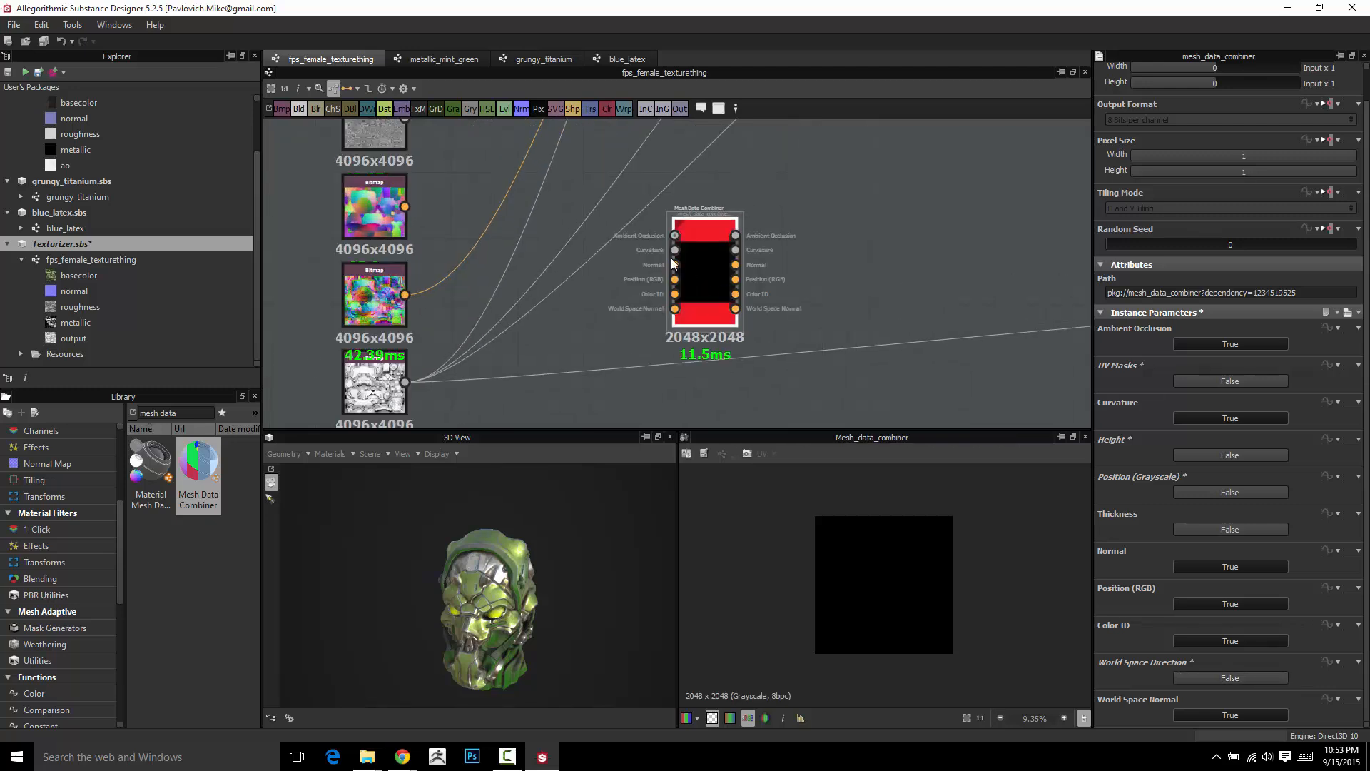
scroll(580, 229, down, 2)
drag(436, 356, 661, 234)
scroll(660, 232, up, 2)
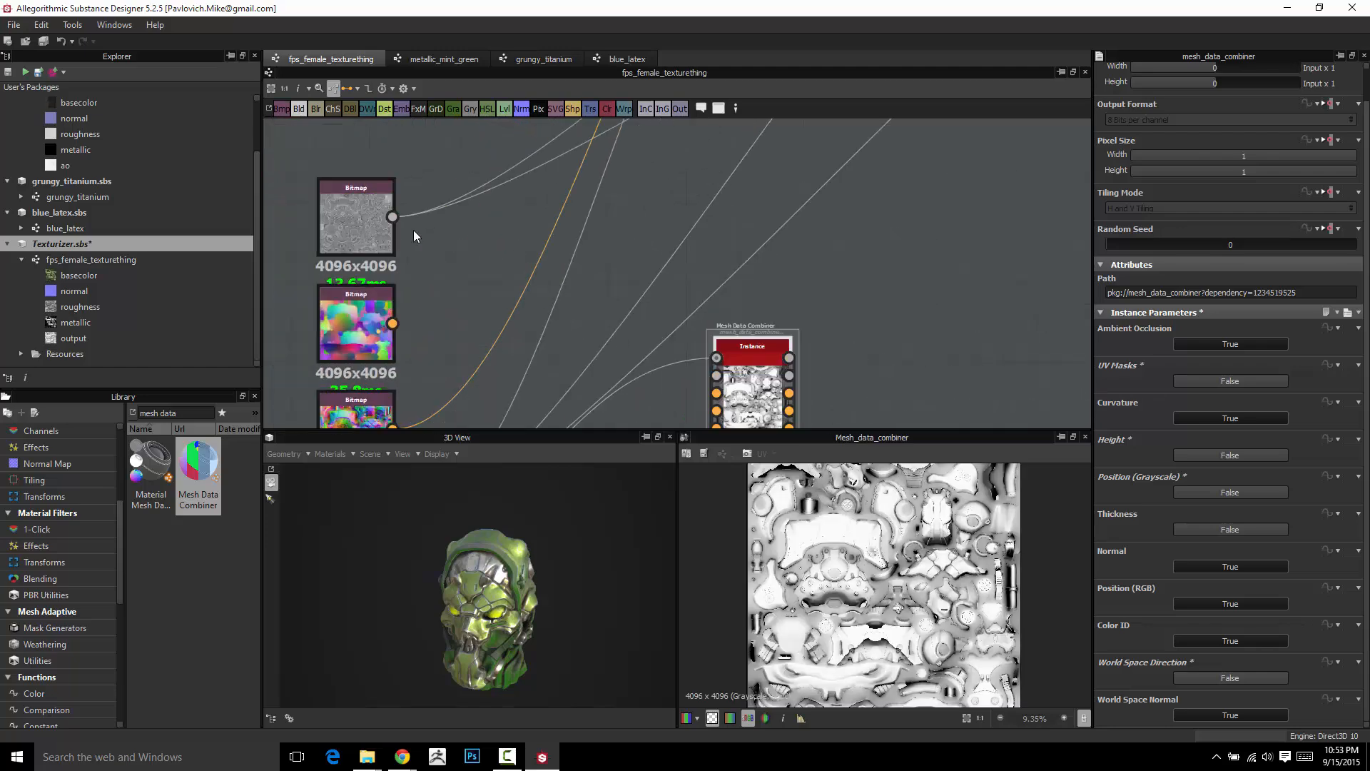
drag(393, 216, 716, 376)
middle_drag(618, 321, 590, 230)
drag(361, 232, 683, 321)
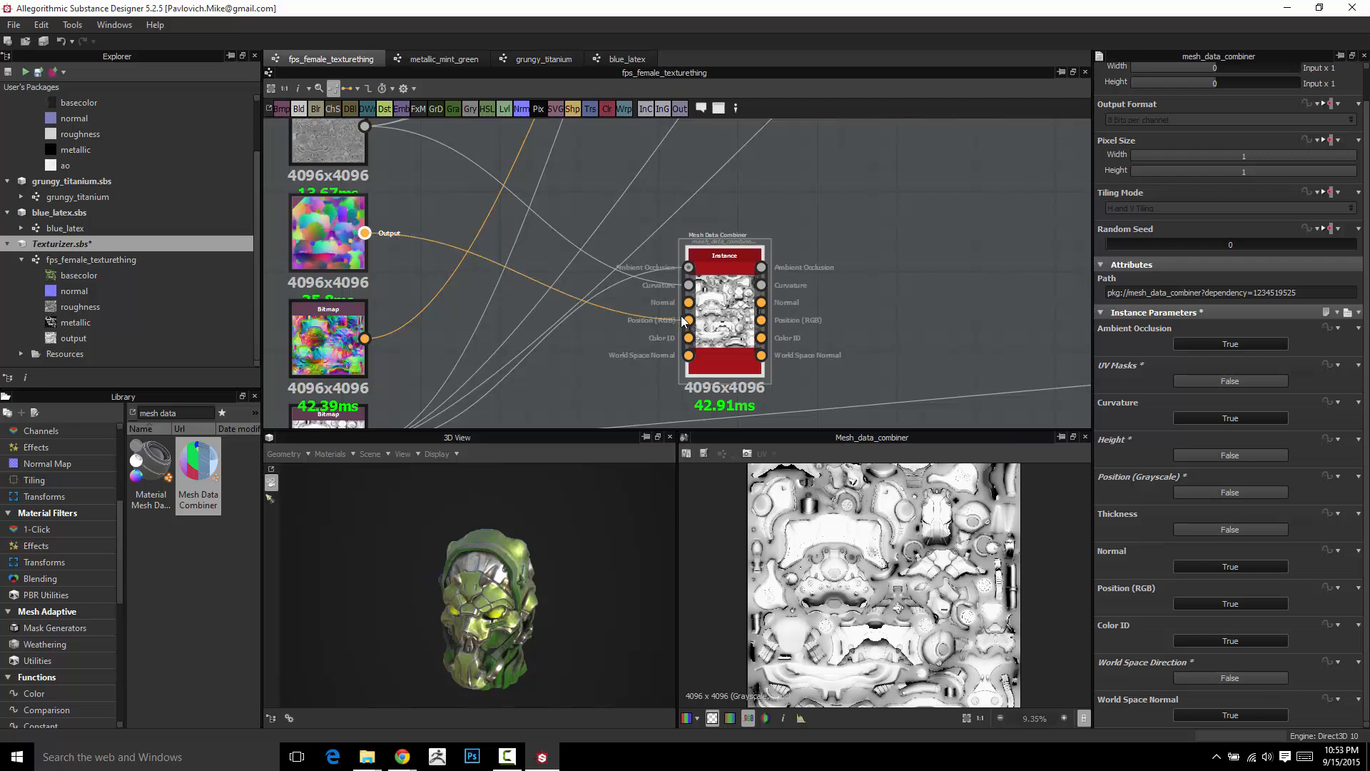
drag(365, 338, 688, 338)
Connect the ID map bitmap to the Mesh Data Combiner's Color ID input and the normal map bitmap to its Normal input.
scroll(592, 341, down, 4)
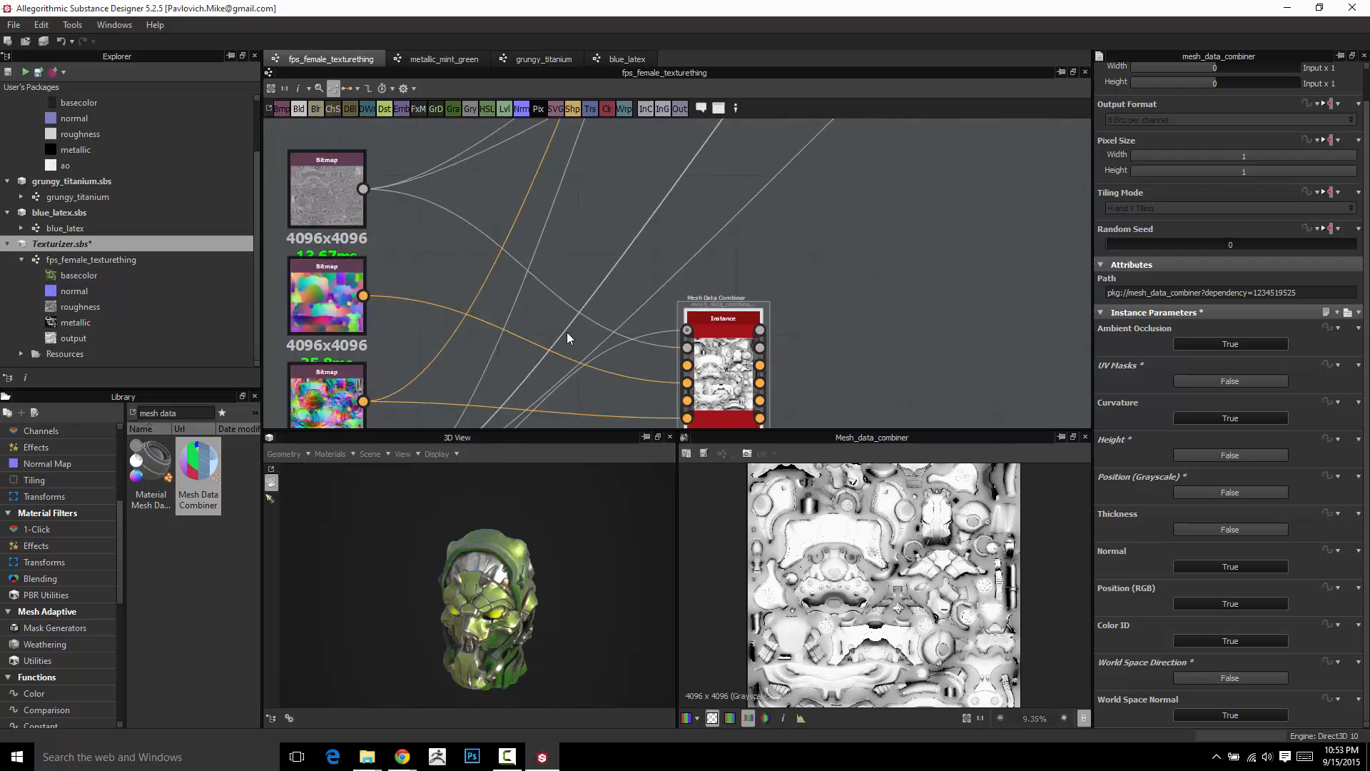
drag(491, 142, 622, 349)
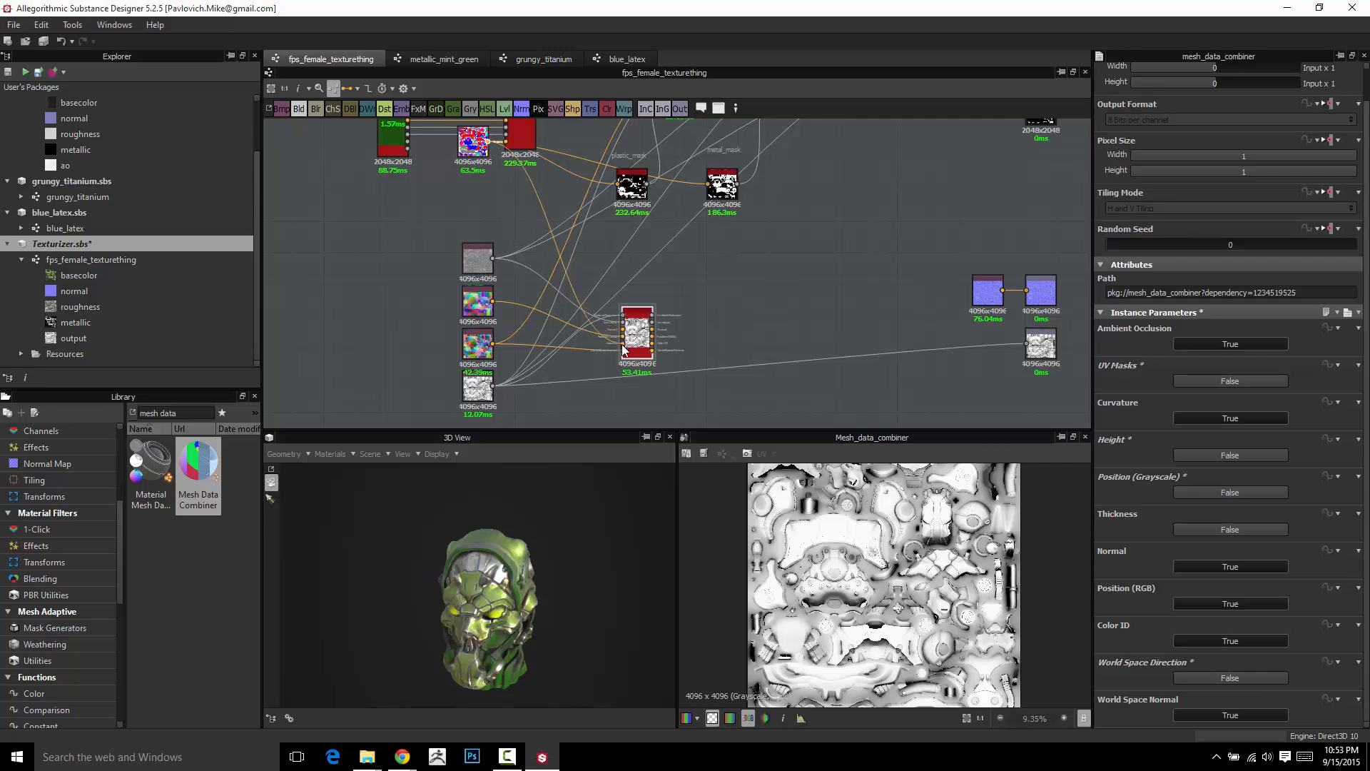
scroll(623, 348, up, 4)
scroll(672, 307, down, 5)
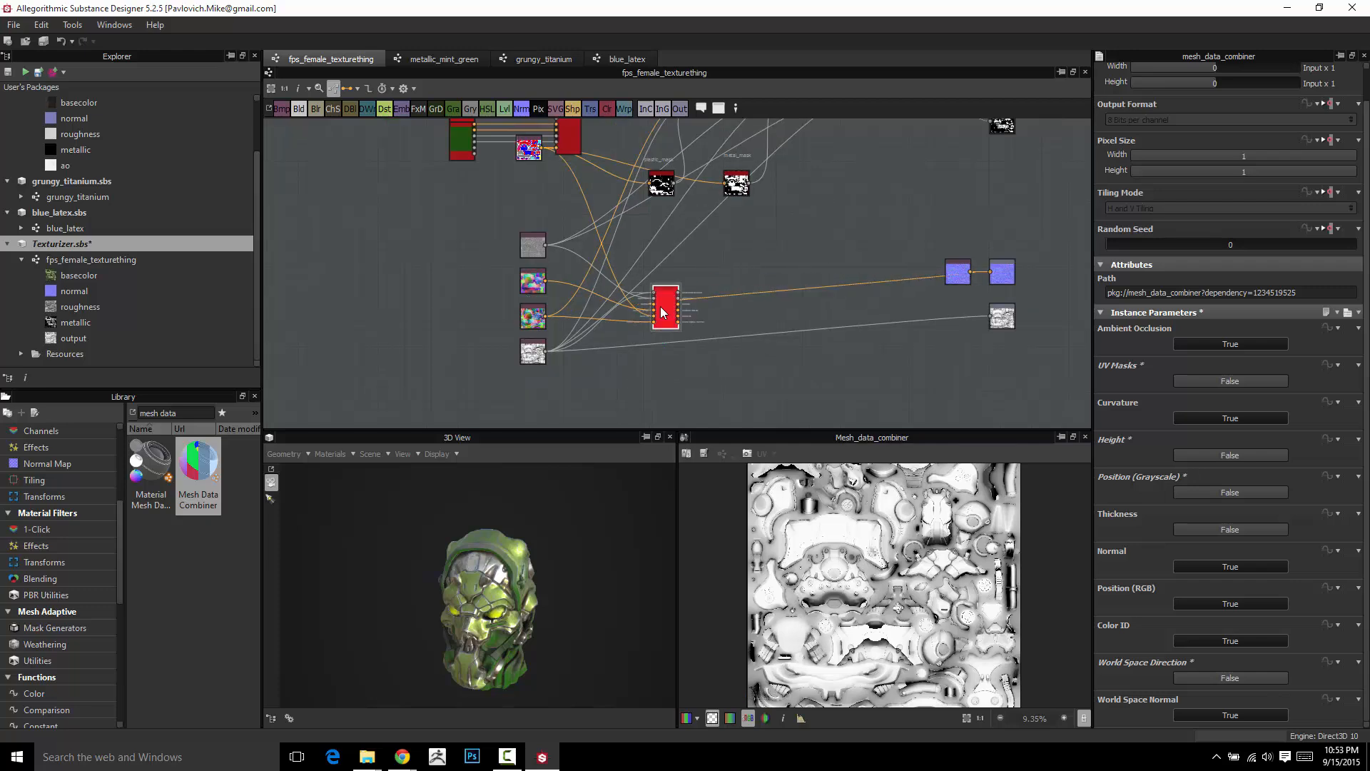
Reposition the Mesh Data Combiner between the four stacked bitmaps and the normal map bitmap.
drag(665, 307, 812, 357)
scroll(833, 368, up, 3)
scroll(586, 198, down, 4)
middle_drag(817, 260, 623, 290)
drag(594, 316, 531, 258)
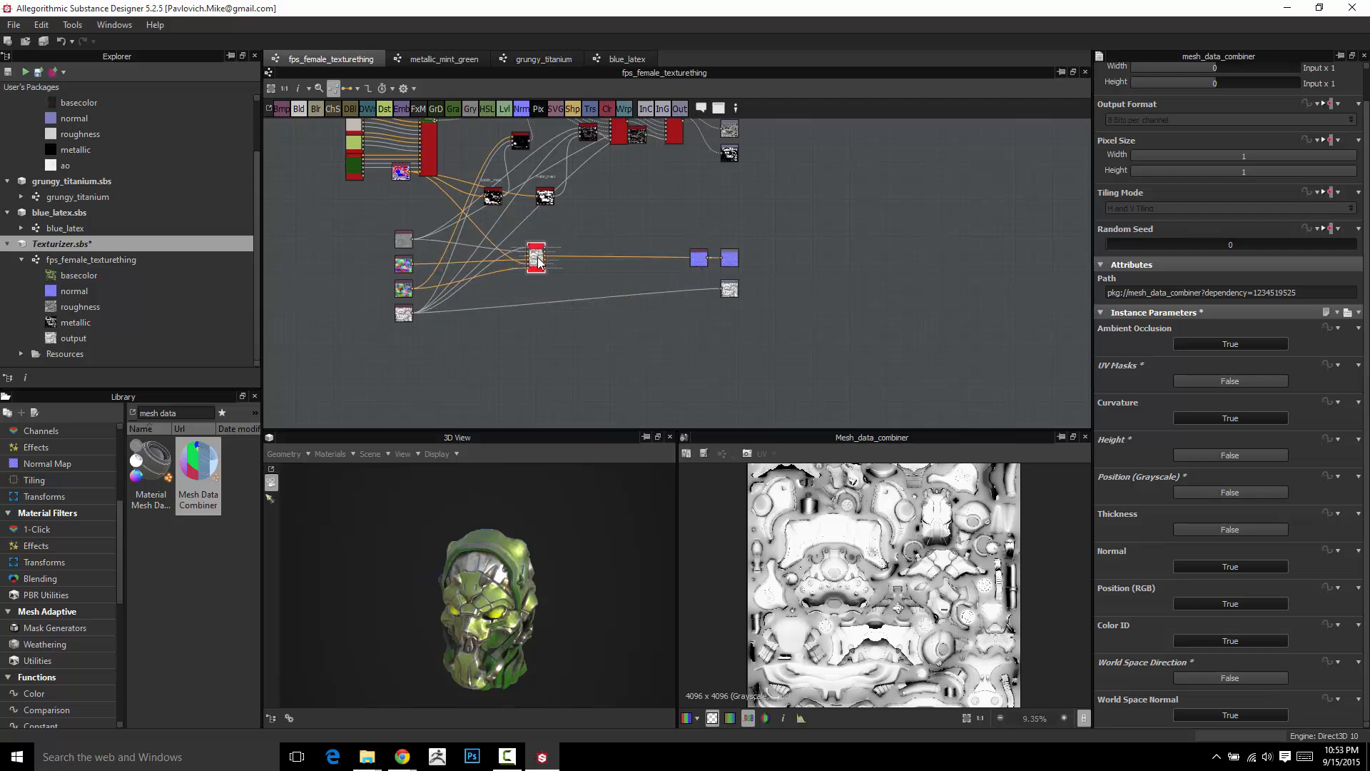
Delete the connection between the normal map bitmap and the Mesh Data Combiner.
scroll(536, 261, up, 3)
click(653, 257)
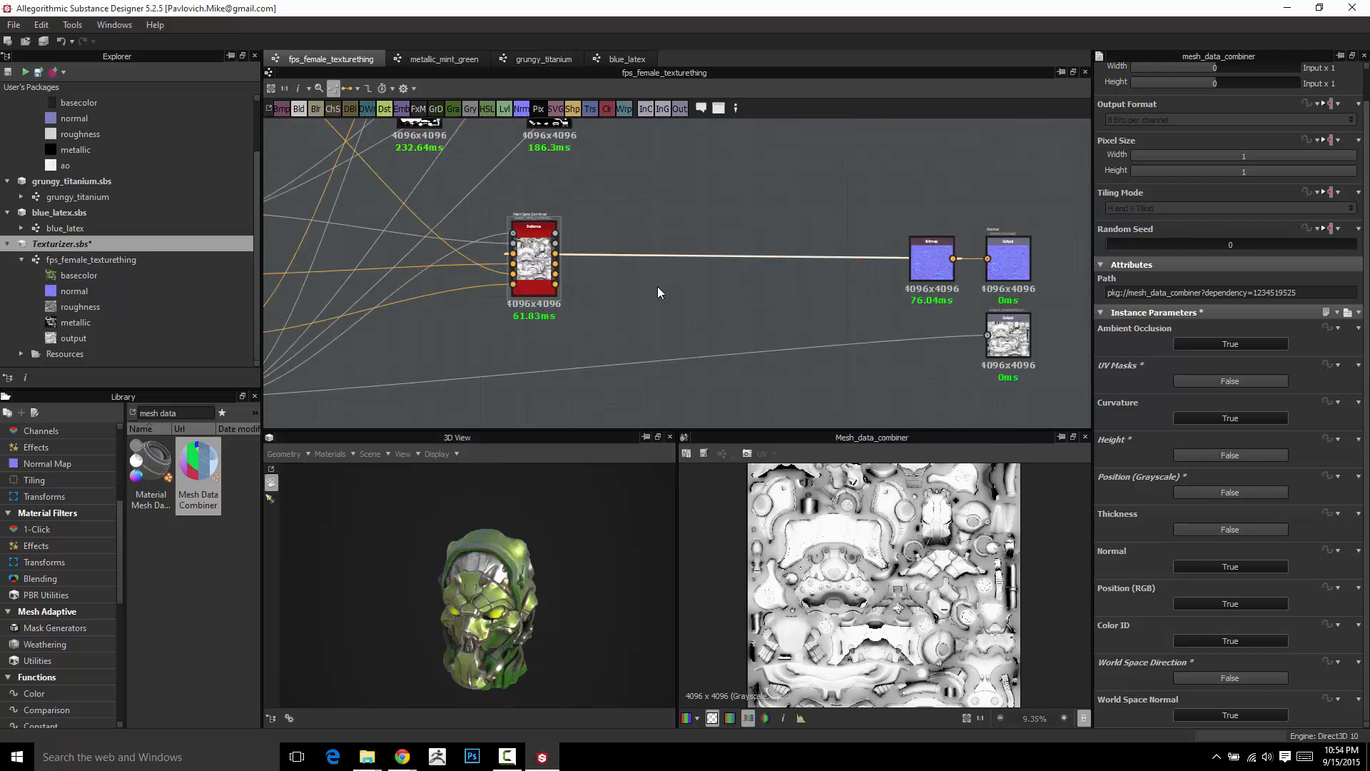
key(Delete)
Move the Mesh Data Combiner closer to the four stacked bitmap nodes and slightly lower.
middle_drag(596, 215, 769, 311)
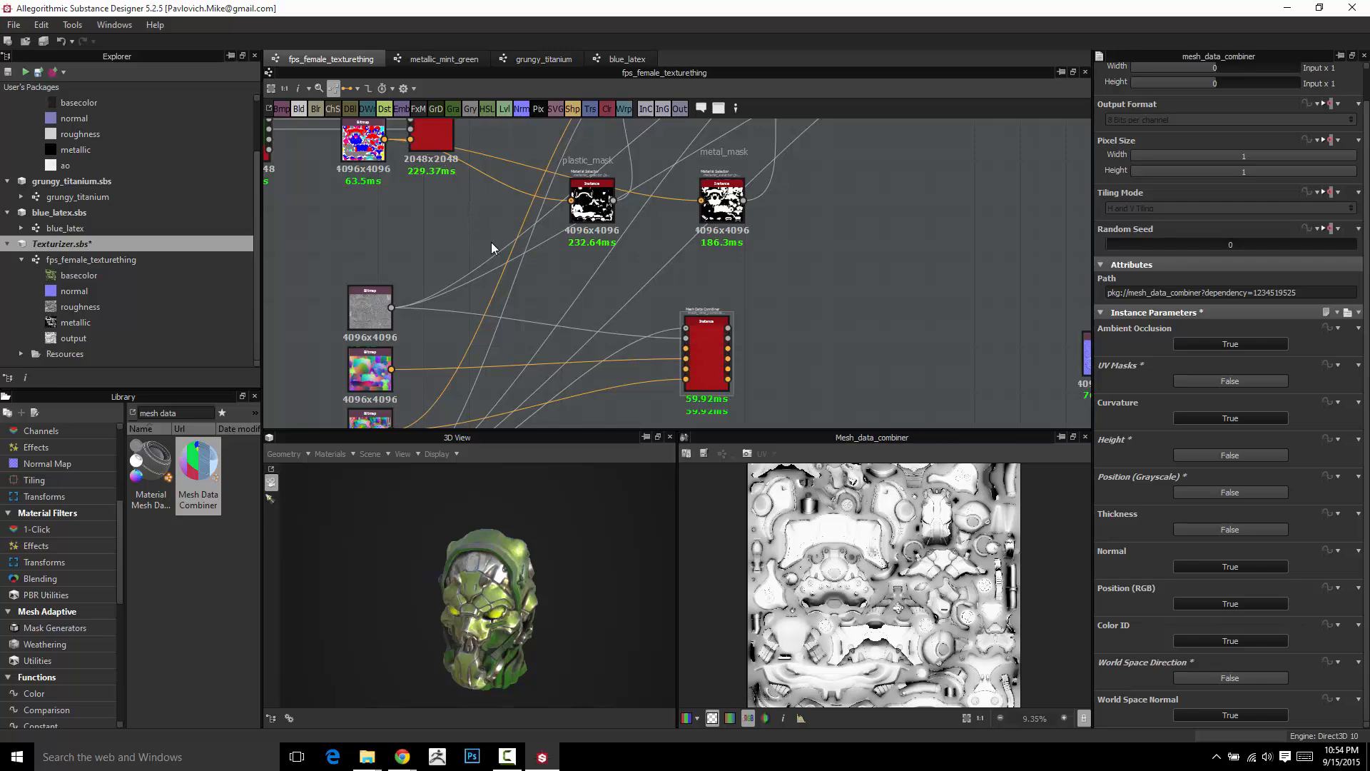
drag(705, 346, 636, 346)
scroll(840, 315, down, 2)
middle_drag(841, 315, 621, 285)
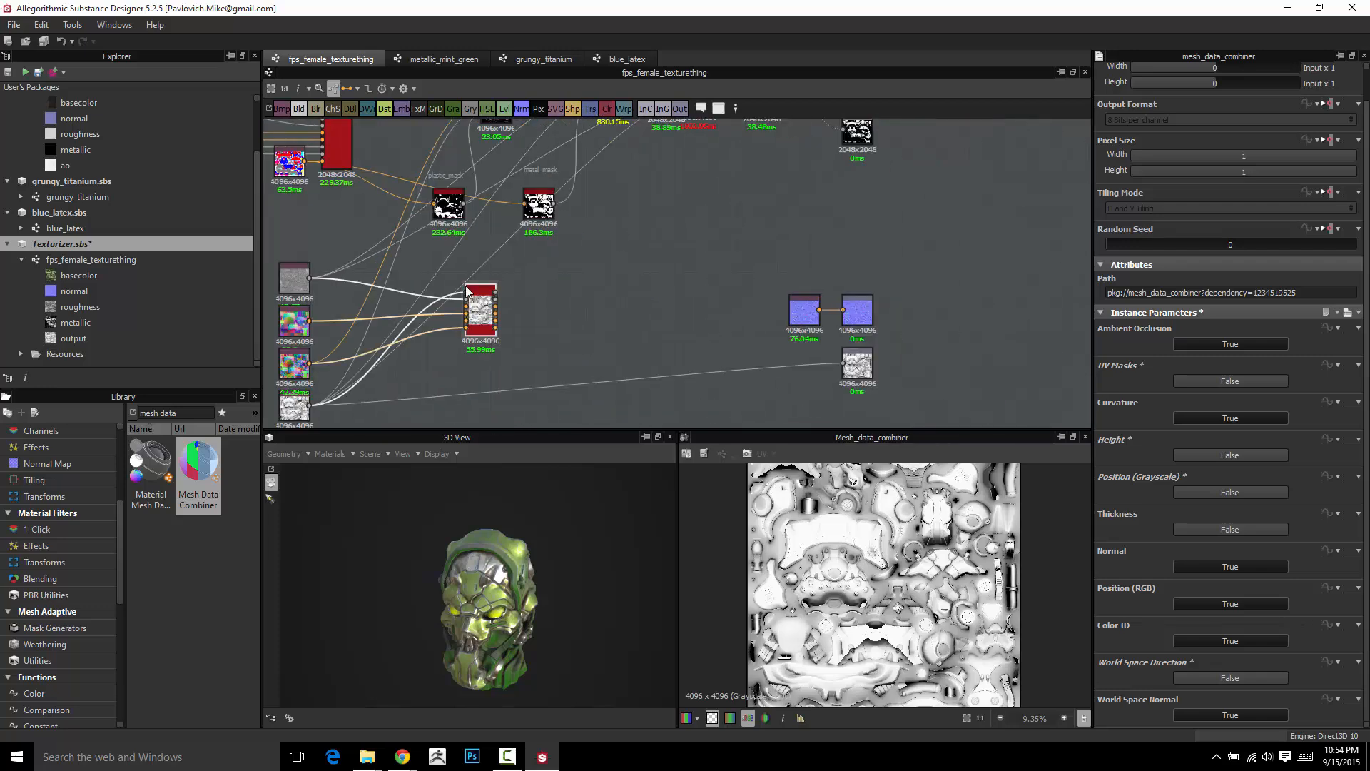
drag(479, 328, 473, 348)
scroll(571, 316, up, 1)
scroll(571, 315, down, 3)
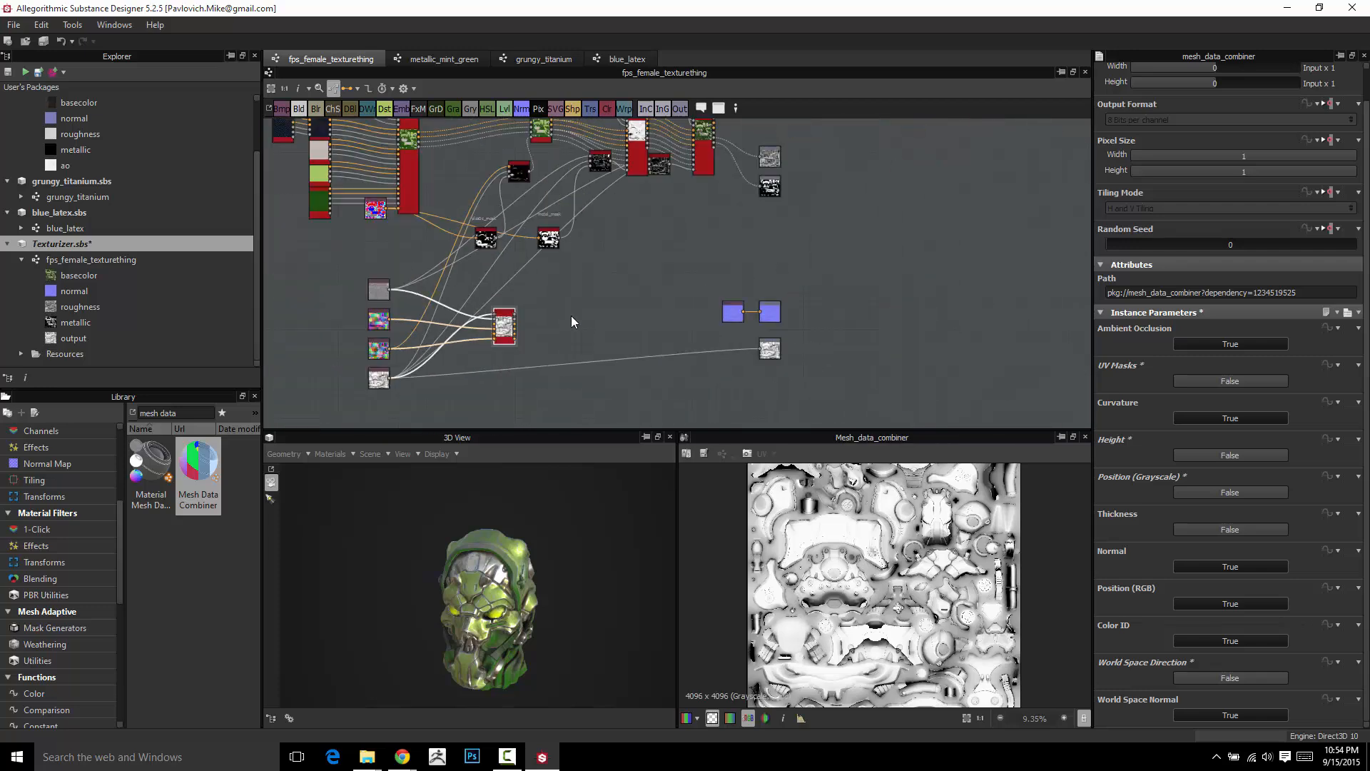
Trace the curvature bitmap's connections and shift the Mesh Data Combiner slightly away from the stacked bitmap nodes.
middle_drag(601, 258, 460, 265)
click(426, 297)
scroll(424, 296, up, 4)
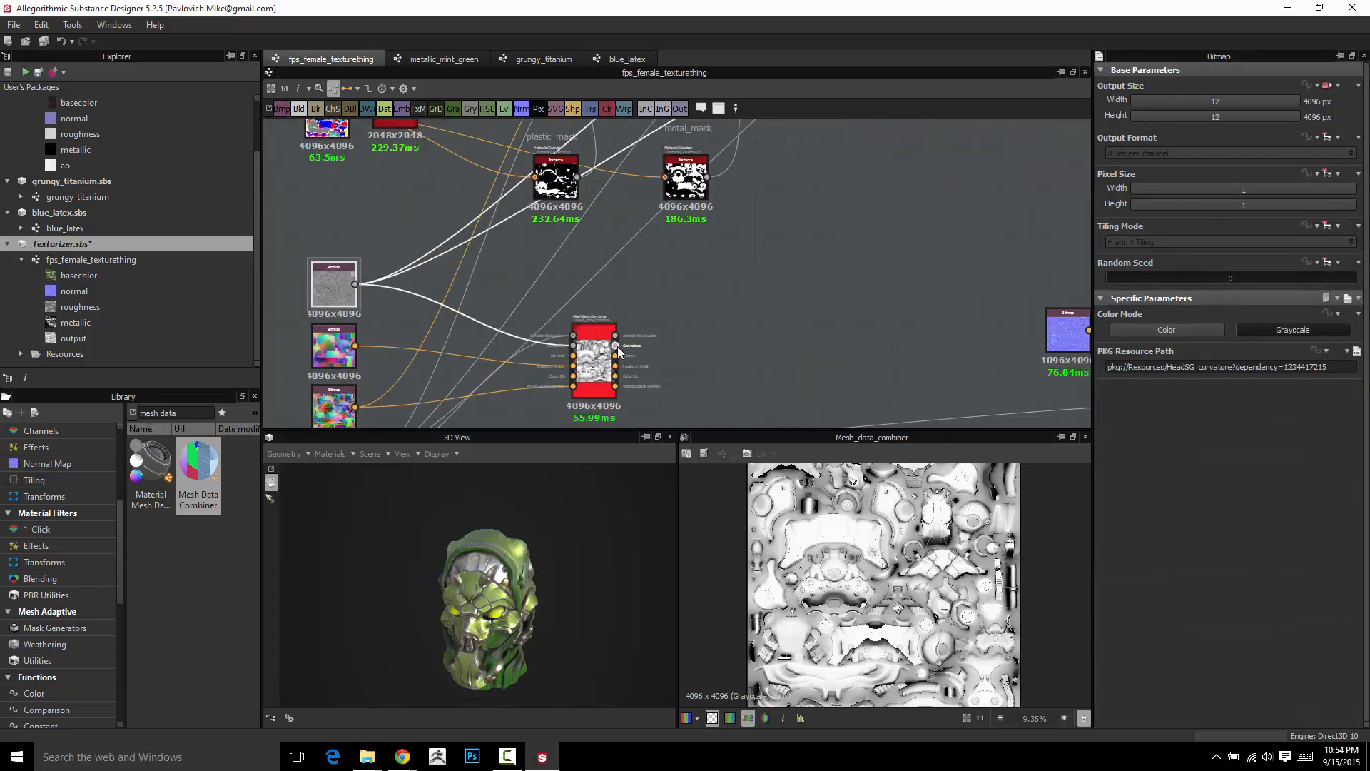
scroll(618, 341, down, 2)
middle_drag(618, 341, 563, 373)
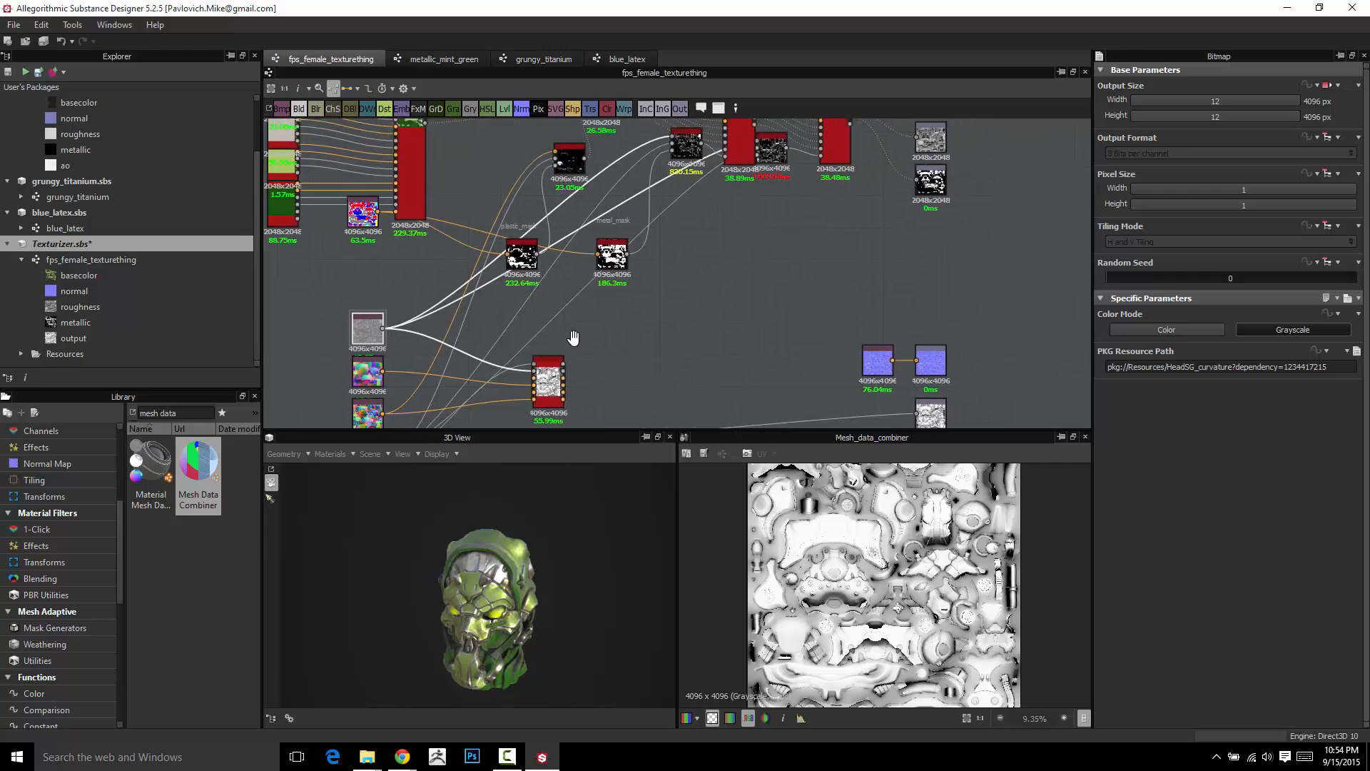
scroll(564, 373, up, 2)
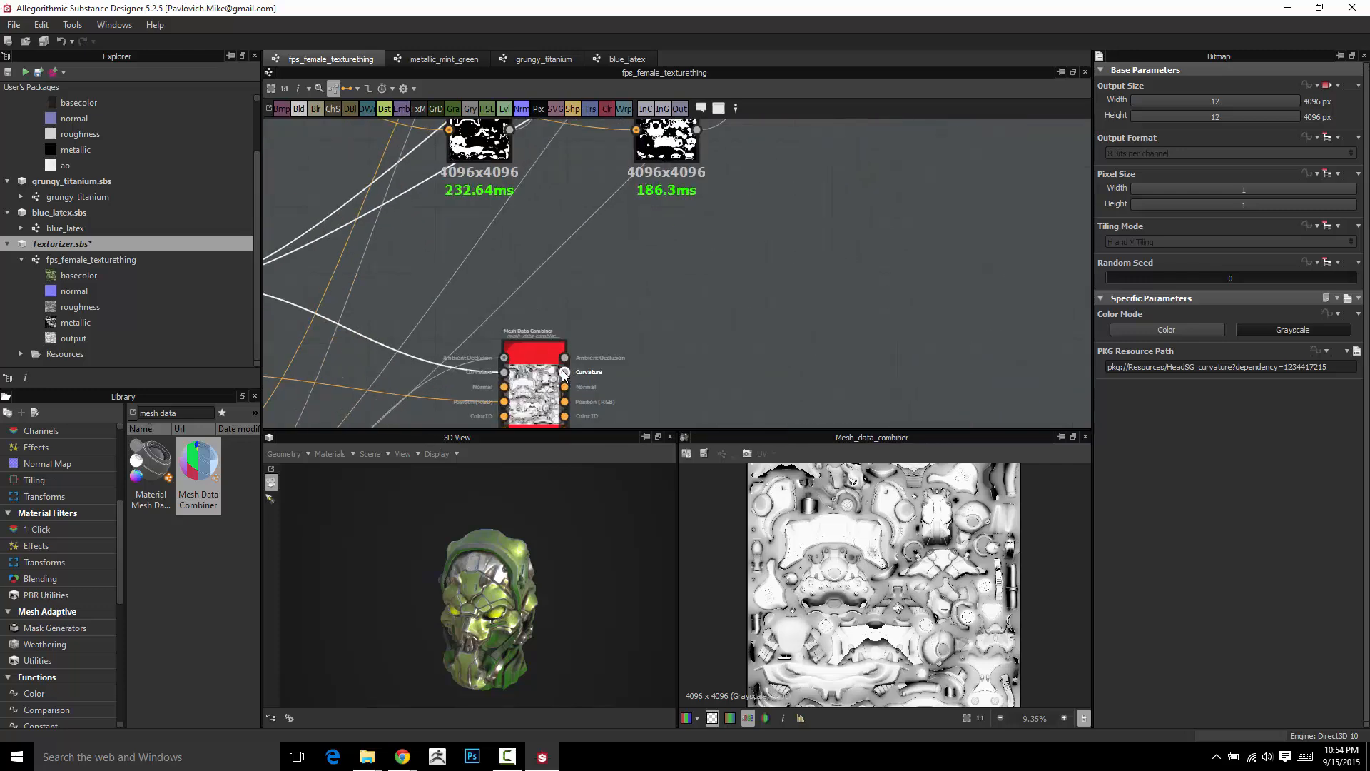
scroll(564, 374, down, 2)
mouse_move(560, 378)
mouse_down()
mouse_move(617, 318)
mouse_move(576, 374)
mouse_up()
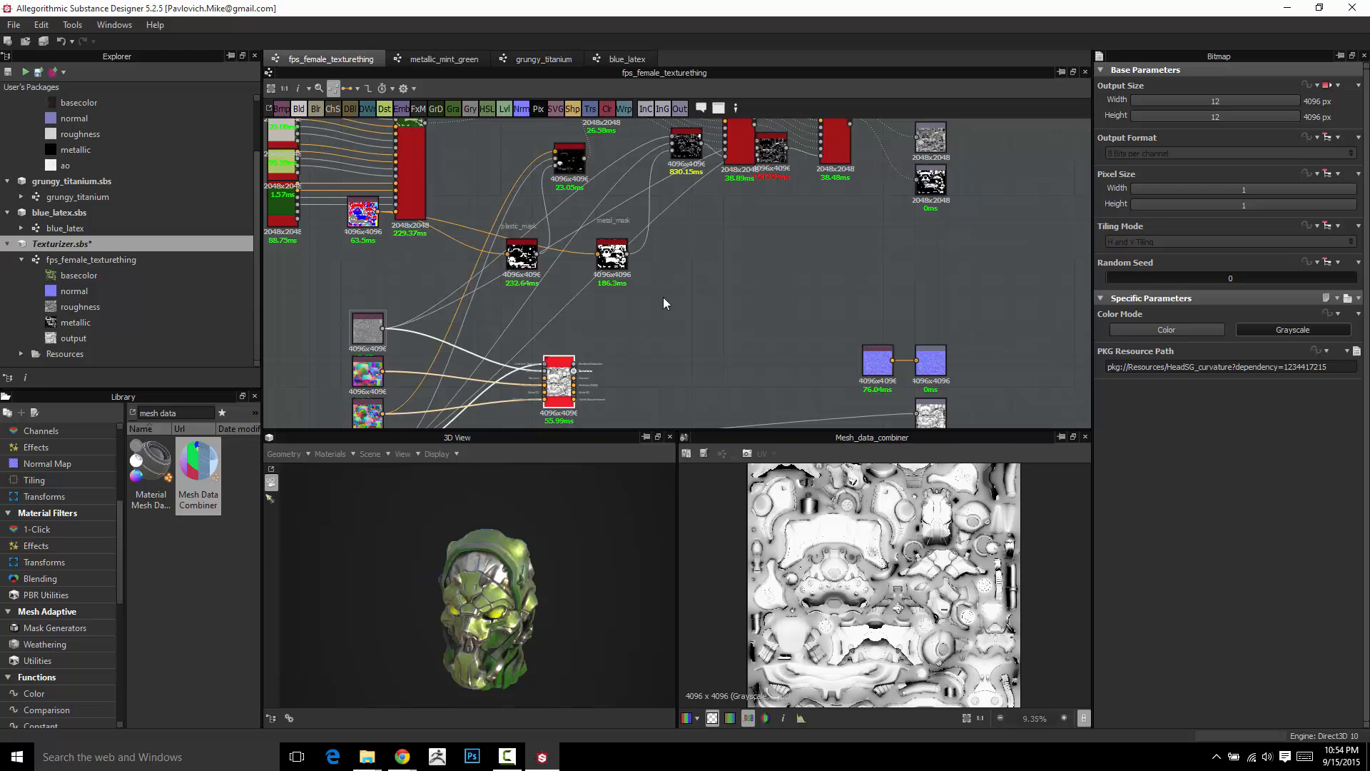
Reroute the curvature bitmap's links to the upper mask nodes so they come from the Mesh Data Combiner's Curvature output.
drag(660, 165, 680, 380)
click(373, 332)
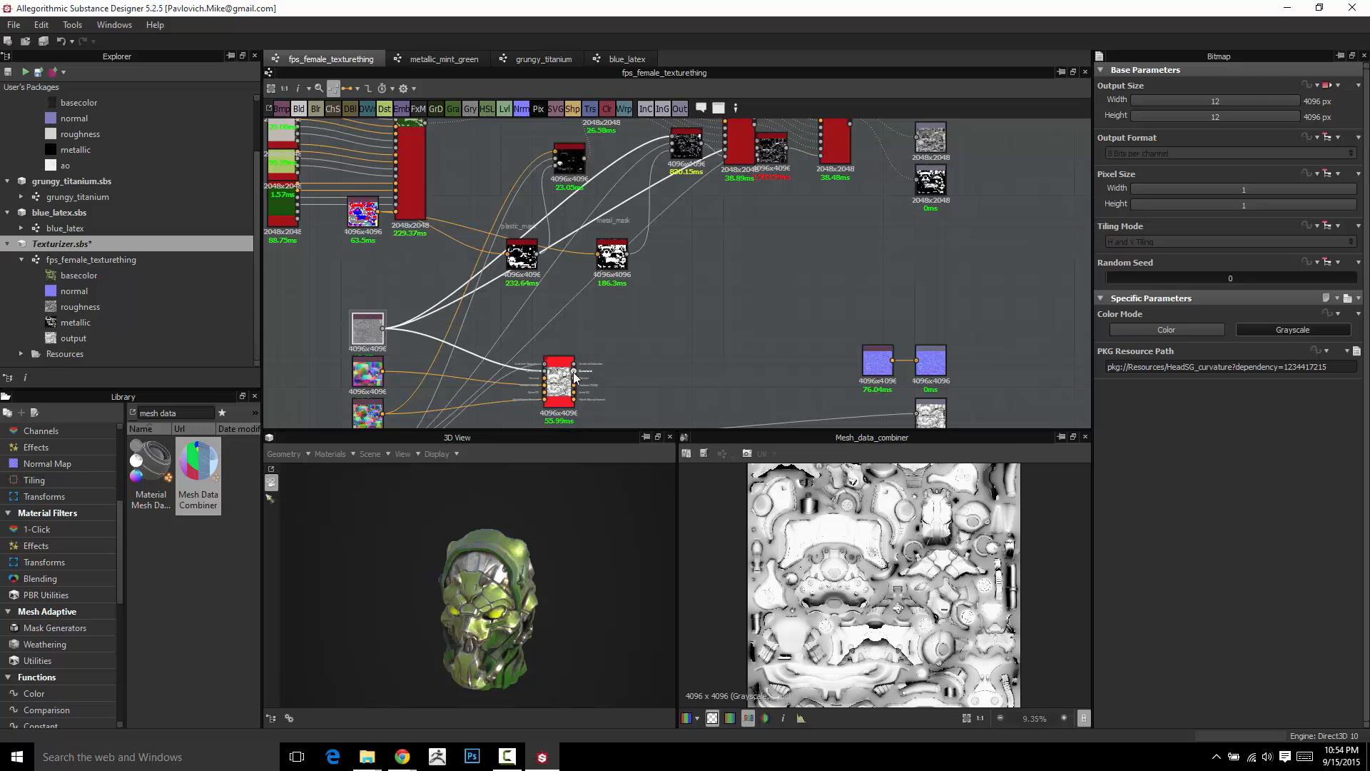
drag(667, 170, 670, 137)
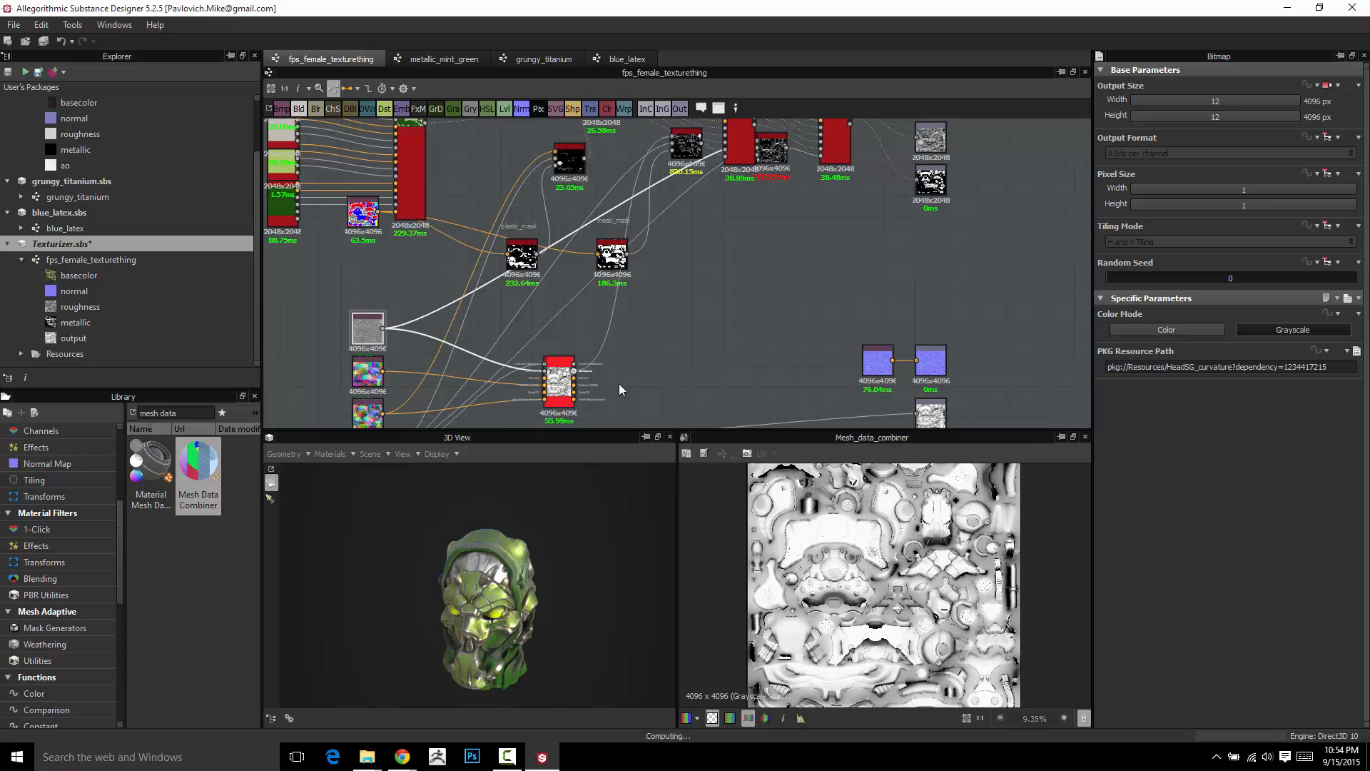
drag(575, 371, 725, 151)
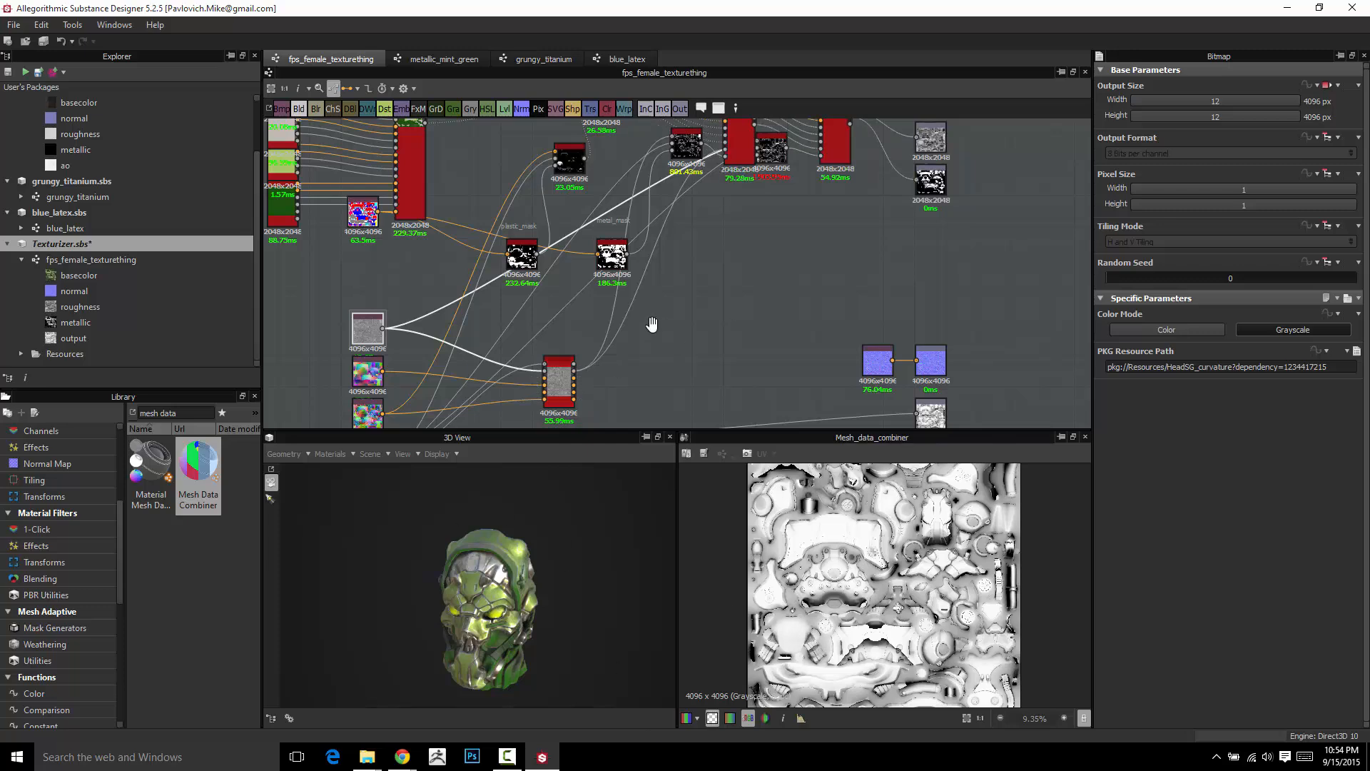
Check the Mesh Data Combiner's links to the surrounding nodes and delete the combiner from the graph.
middle_drag(652, 324, 616, 305)
scroll(529, 325, up, 3)
middle_drag(528, 286, 592, 222)
scroll(593, 223, down, 3)
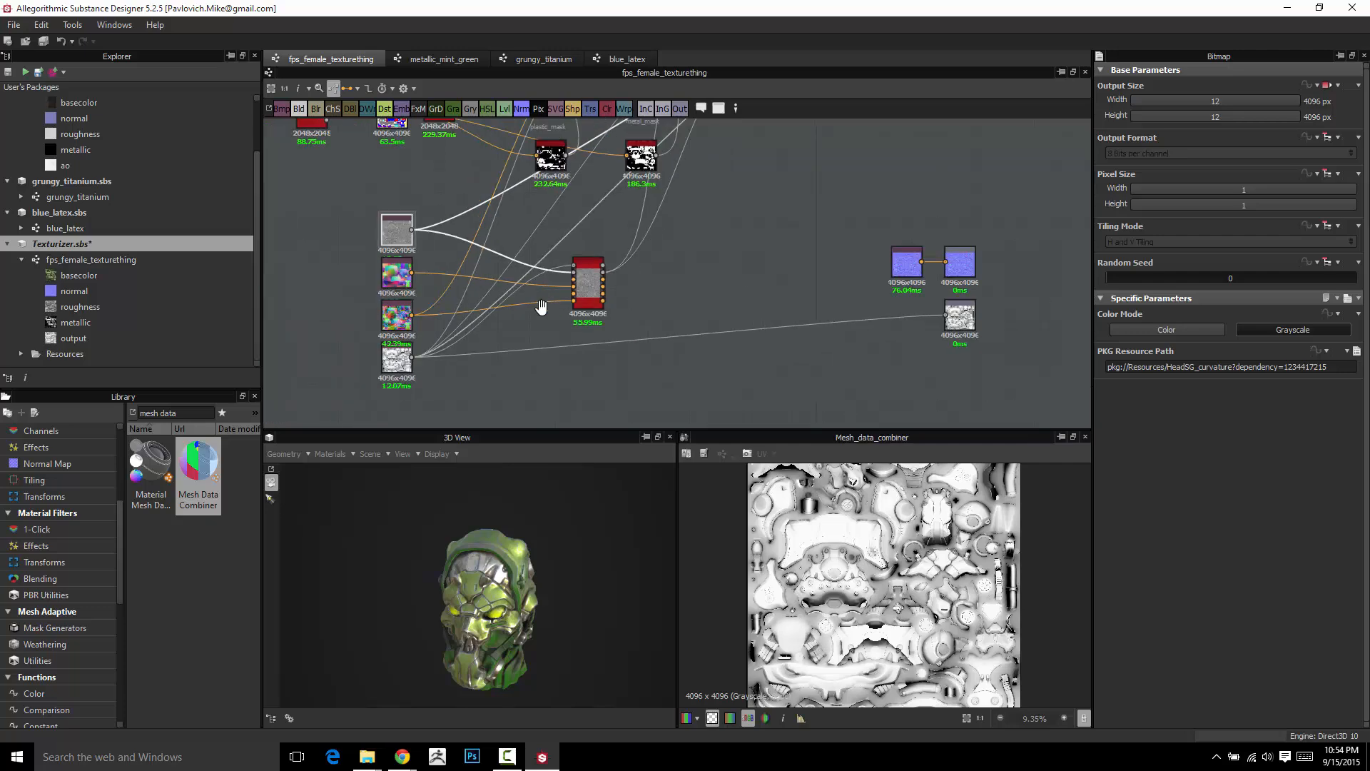
mouse_move(542, 306)
middle_down()
mouse_move(503, 411)
mouse_move(539, 304)
middle_up()
scroll(660, 288, up, 2)
middle_drag(666, 308, 610, 510)
middle_drag(633, 400, 697, 181)
scroll(695, 344, up, 1)
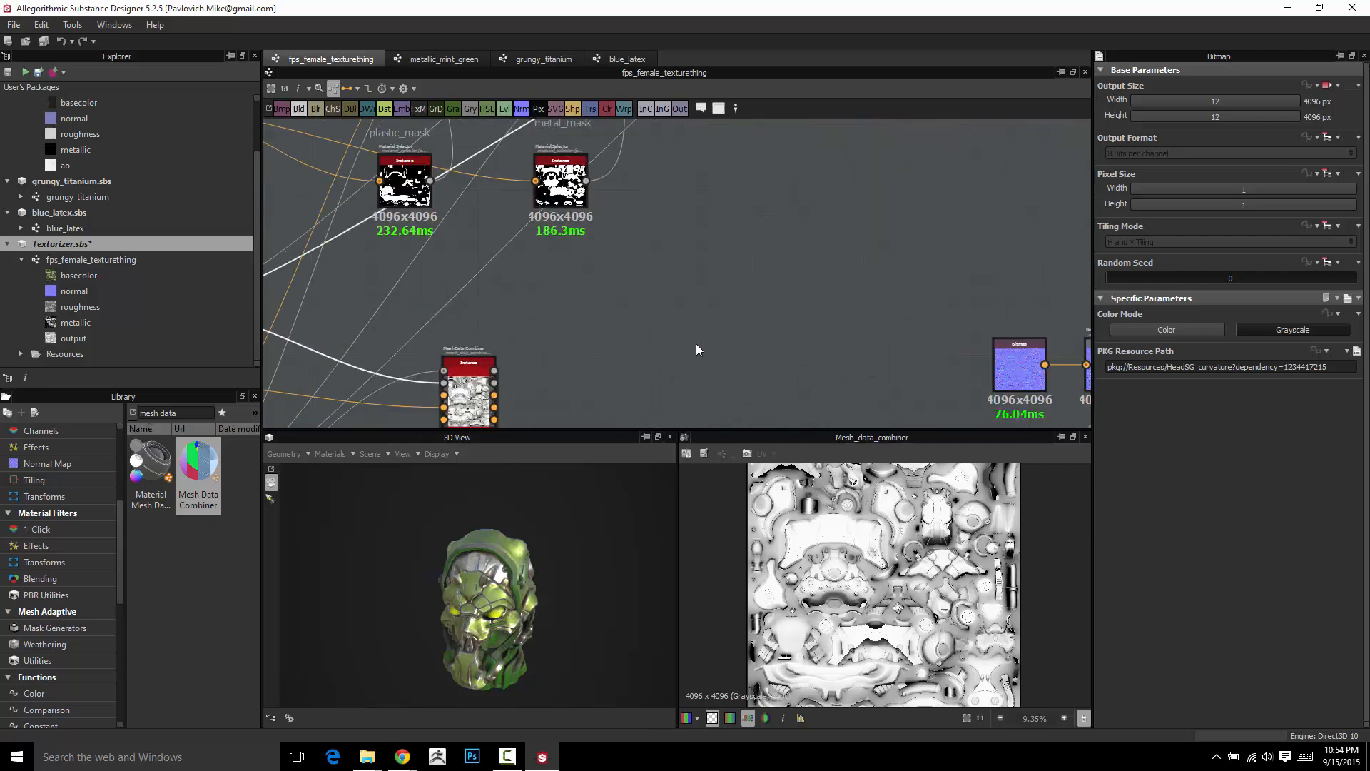
scroll(696, 343, up, 2)
scroll(682, 357, down, 4)
middle_drag(683, 317, 762, 263)
drag(678, 294, 727, 270)
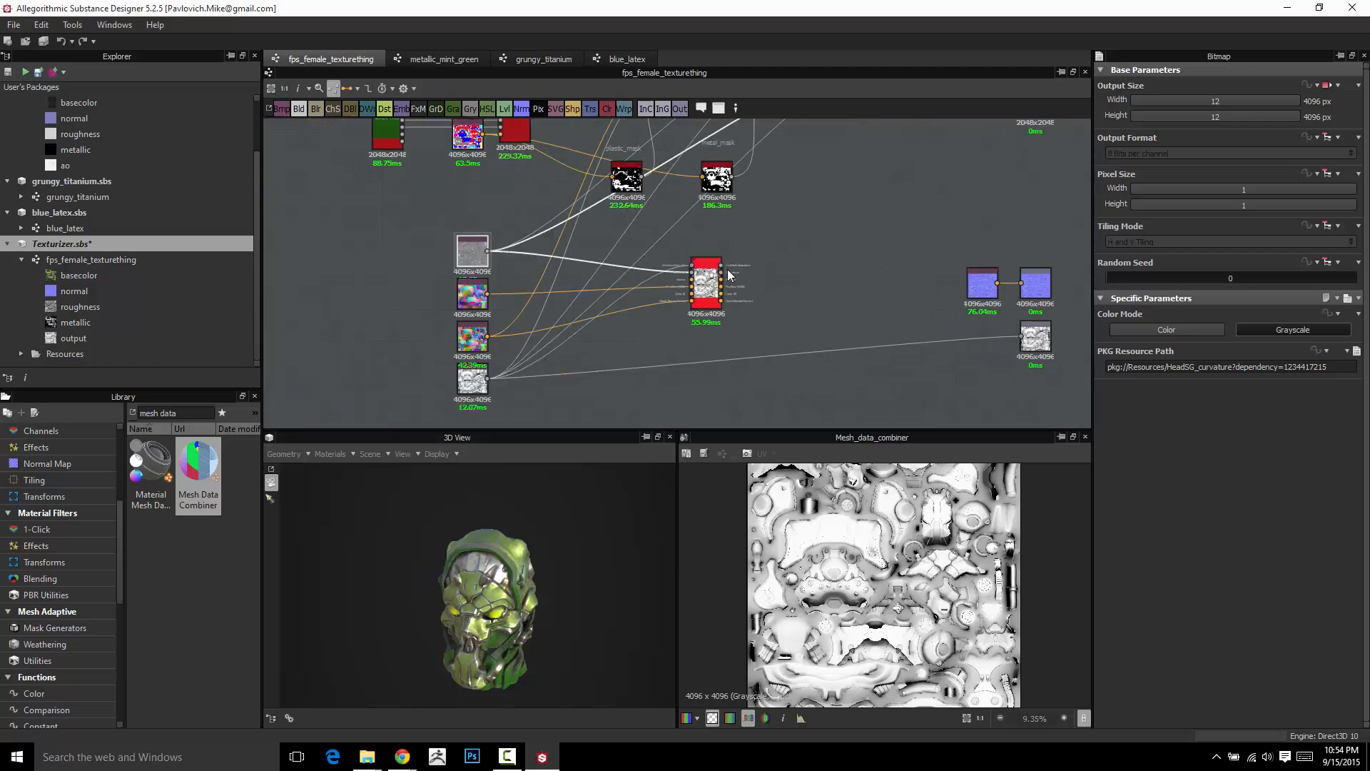
key(Delete)
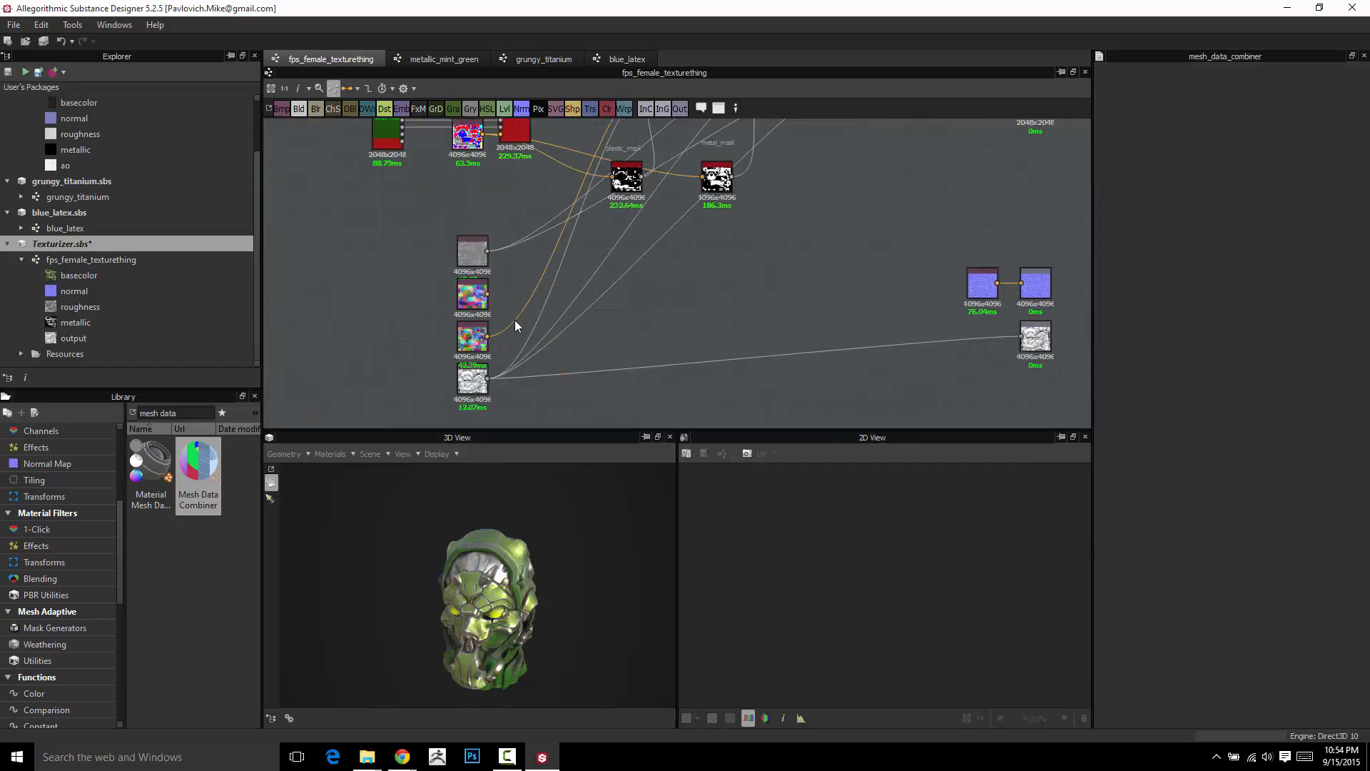
Switch the graph's link display to compact material mode so the bundled connections collapse into single thick links.
scroll(567, 285, down, 4)
middle_drag(706, 227, 698, 302)
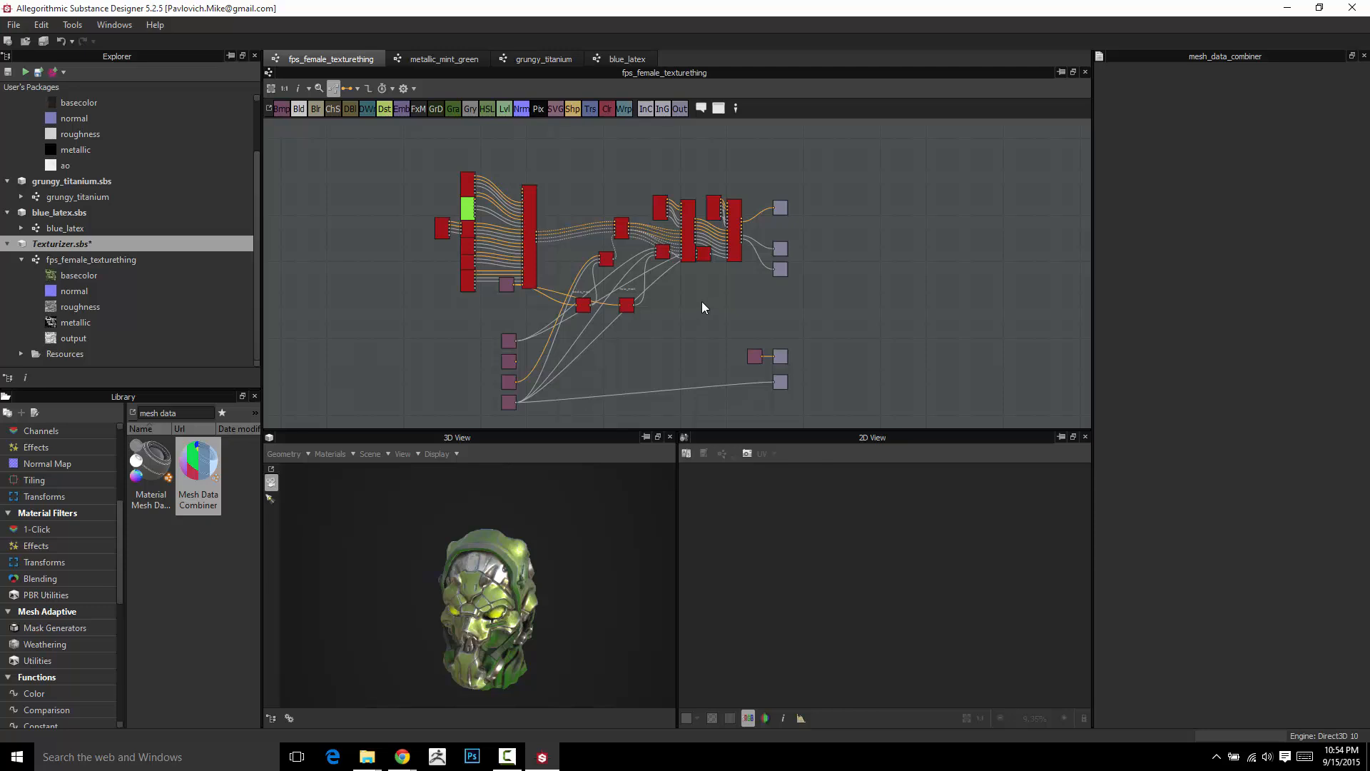
key(3)
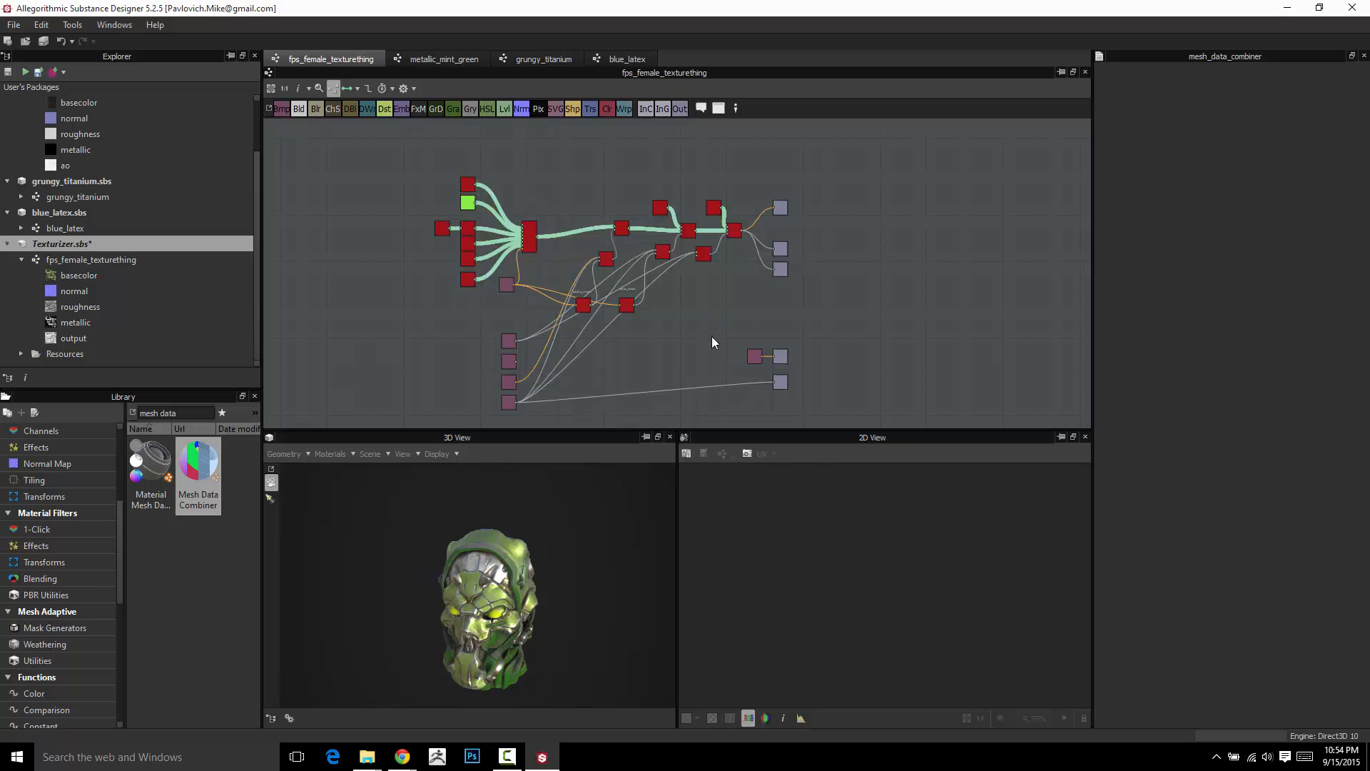
middle_drag(662, 330, 675, 364)
scroll(631, 251, up, 2)
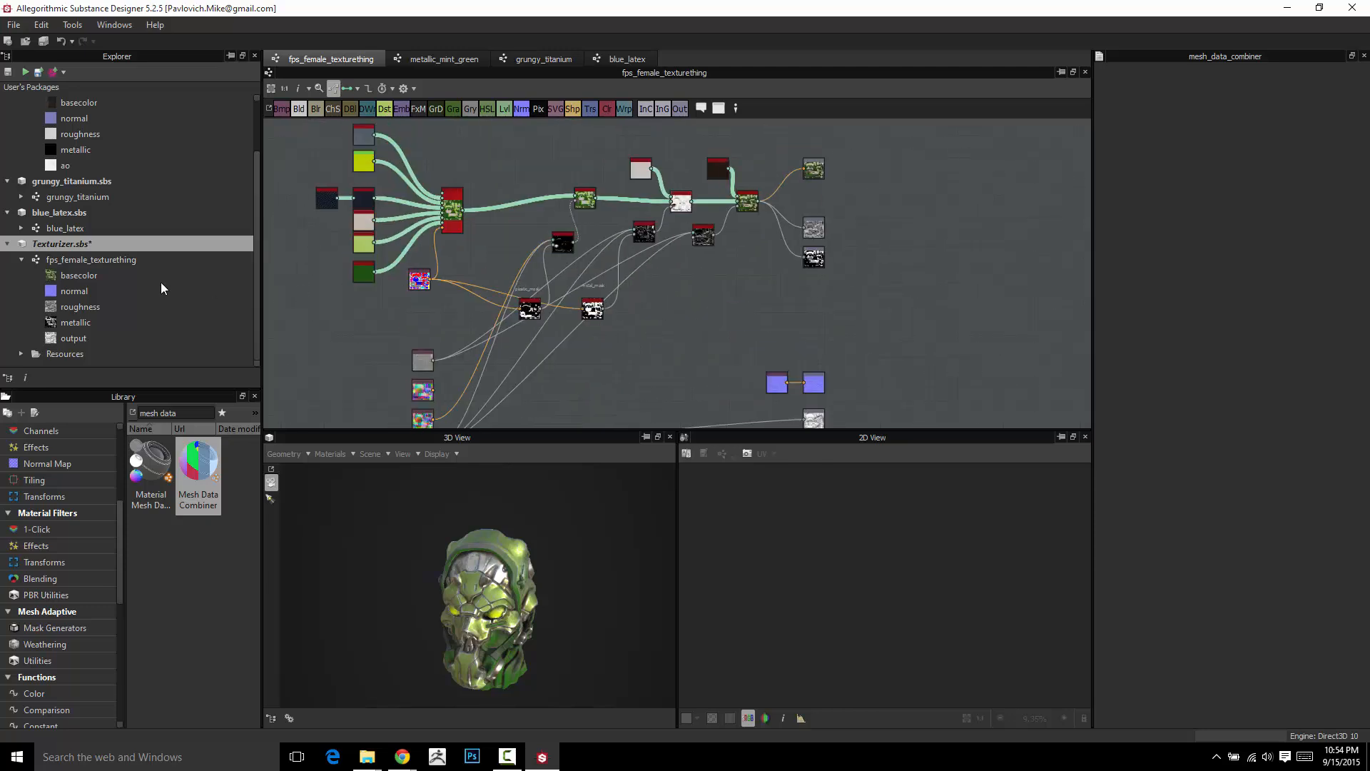
Save the Texturizer.sbs package and rotate the helmet preview to a three-quarter view.
click(76, 246)
key(ctrl+s)
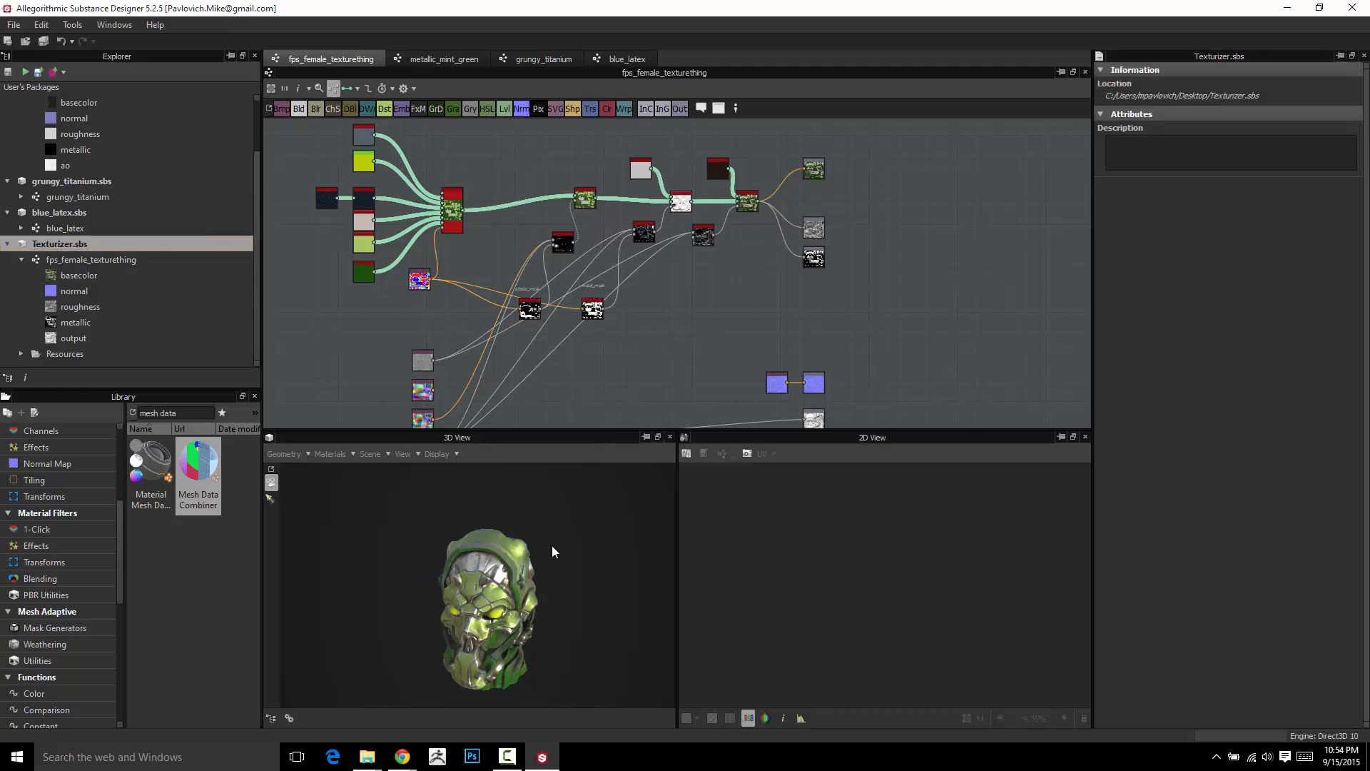
drag(532, 546, 513, 538)
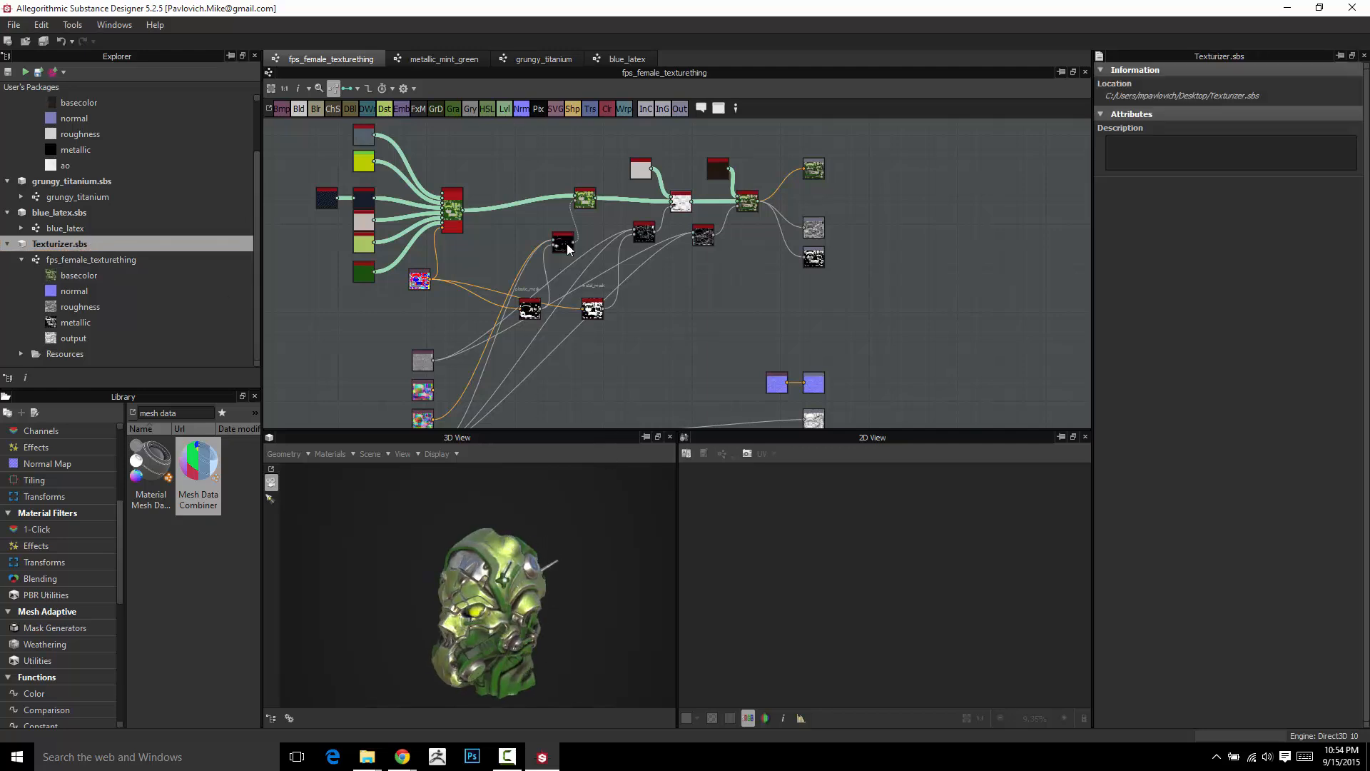
Add an Input Color node and an Input Grayscale node, stacked beside the column of baked map bitmaps.
middle_drag(649, 351, 677, 267)
key(space)
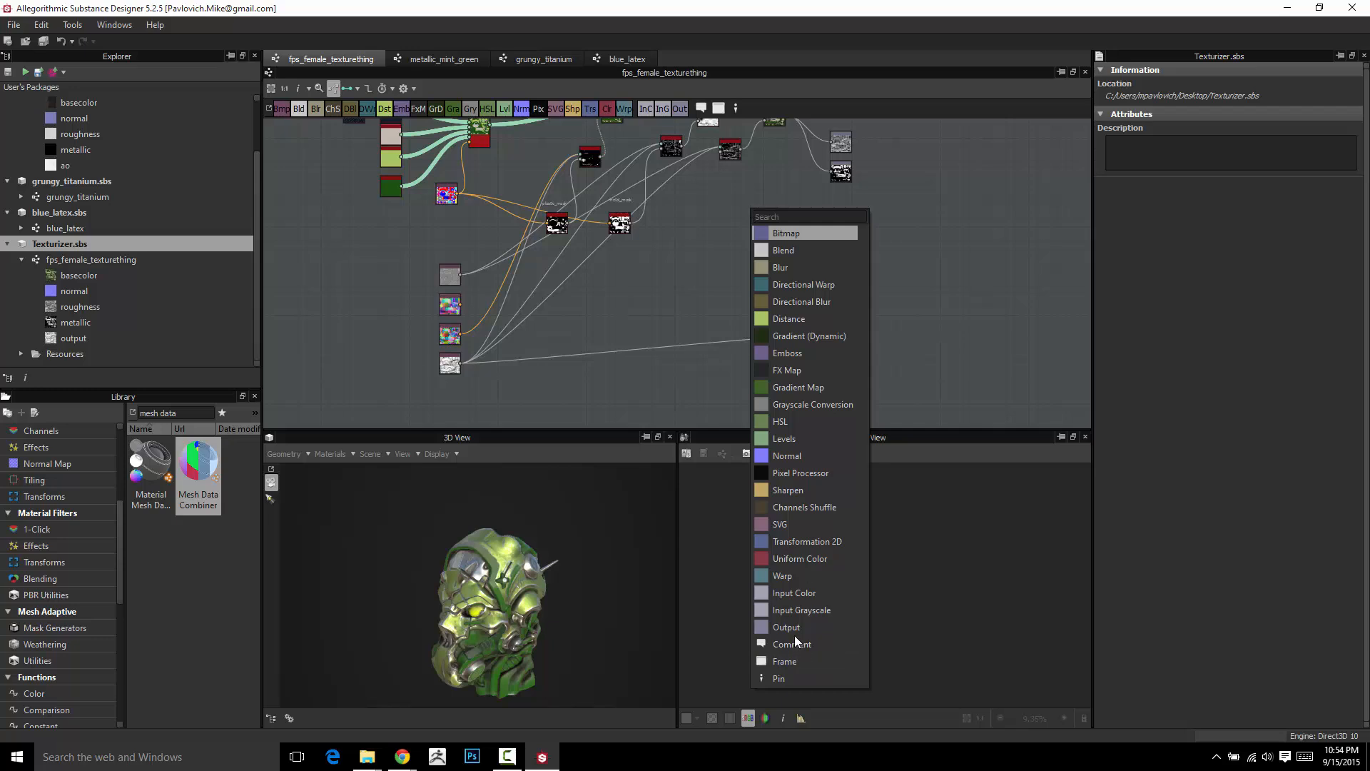
click(798, 598)
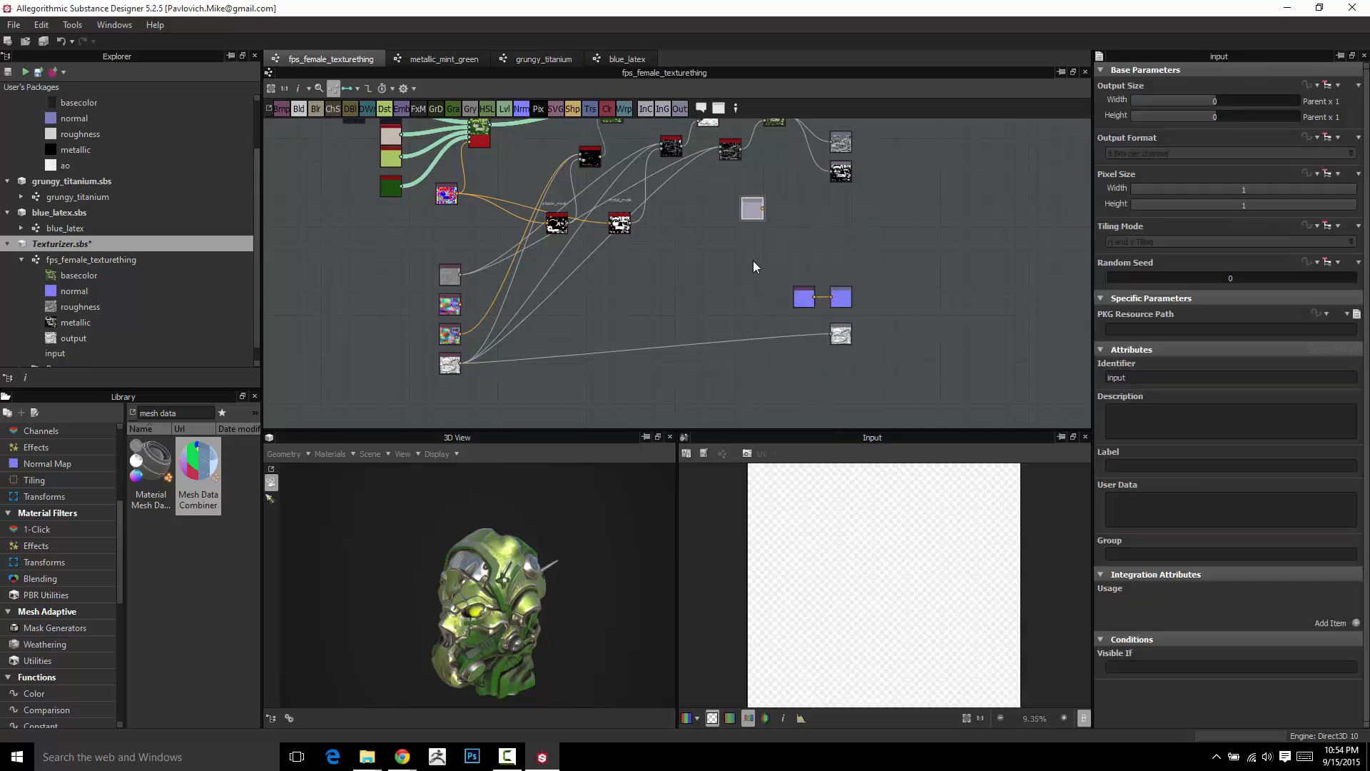
drag(752, 207, 355, 260)
key(space)
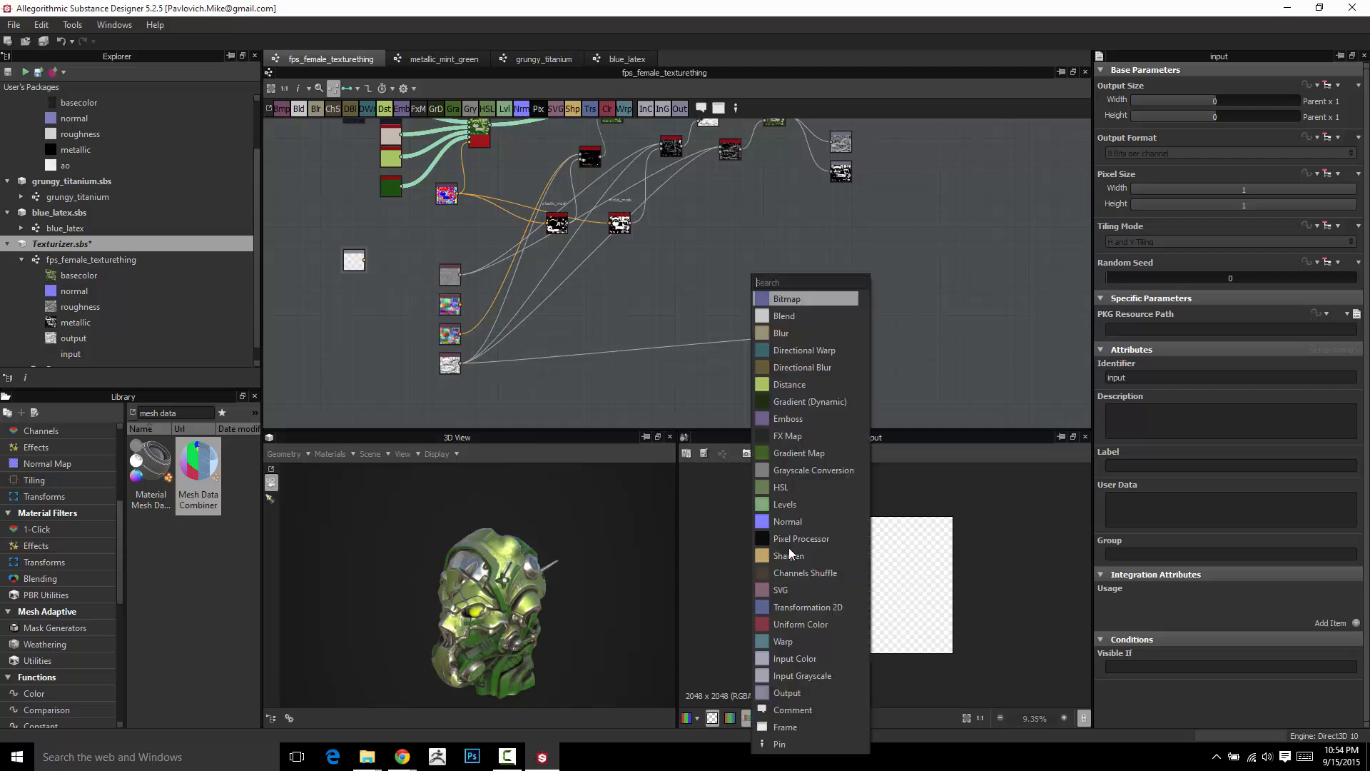
click(802, 675)
drag(752, 274, 354, 294)
Place the color input node below the ID map bitmap and set its identifier to mat_id and its label to Material ID.
scroll(529, 255, up, 3)
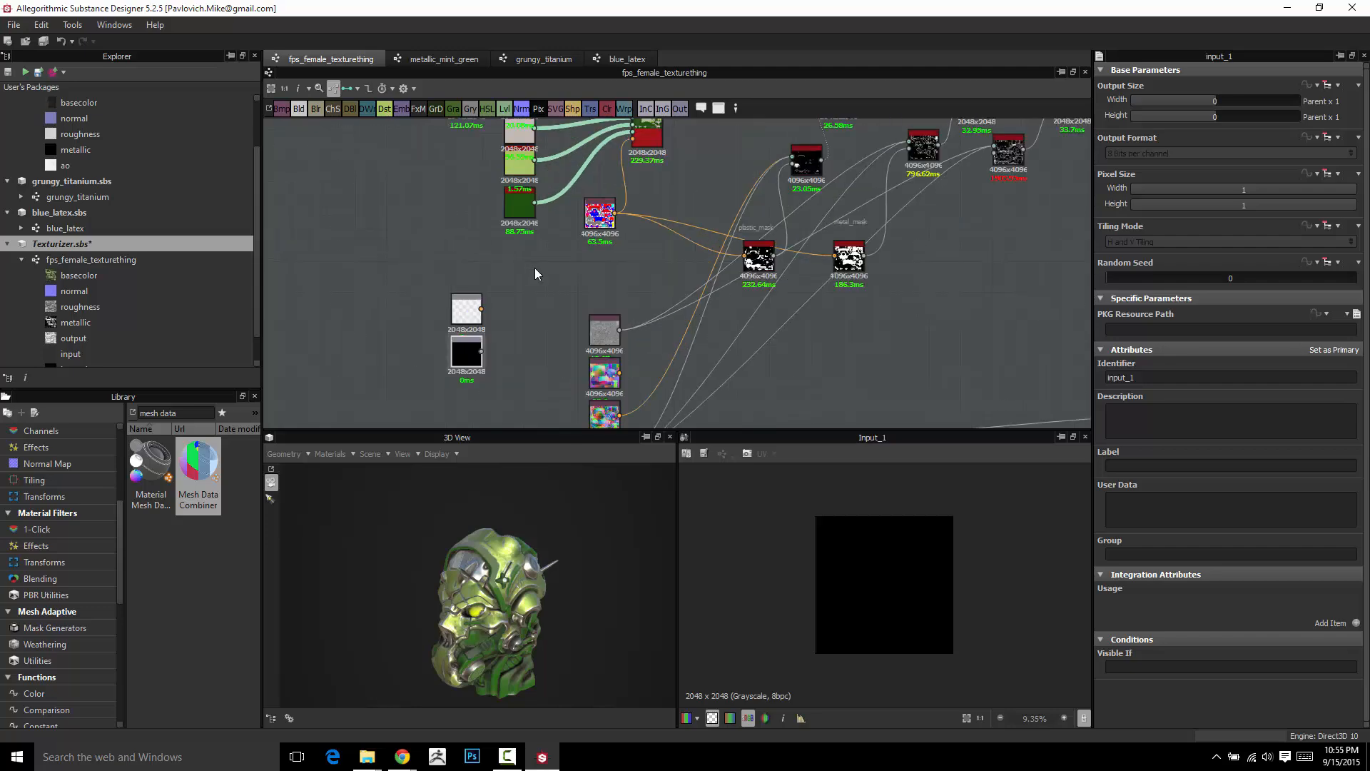
drag(468, 325, 601, 272)
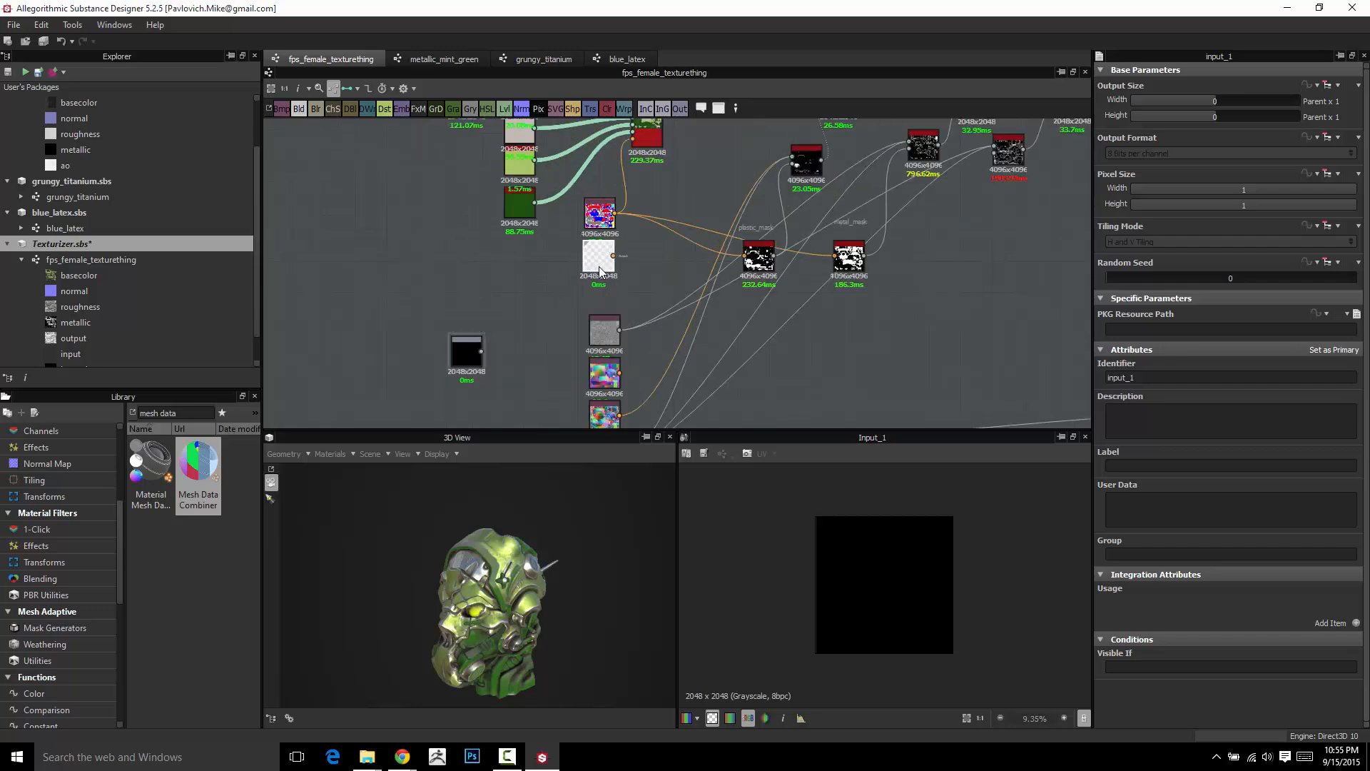
scroll(635, 242, up, 3)
double_click(537, 327)
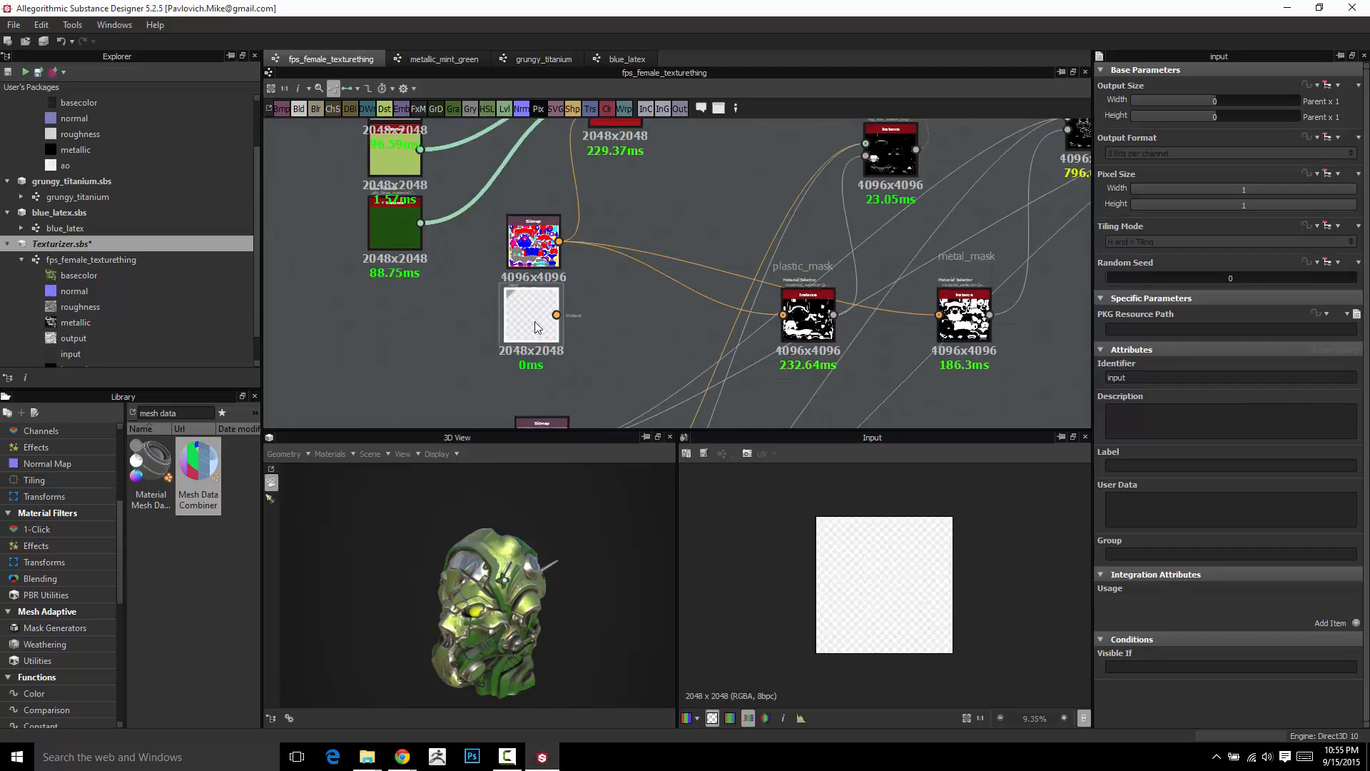
drag(1159, 382, 1000, 392)
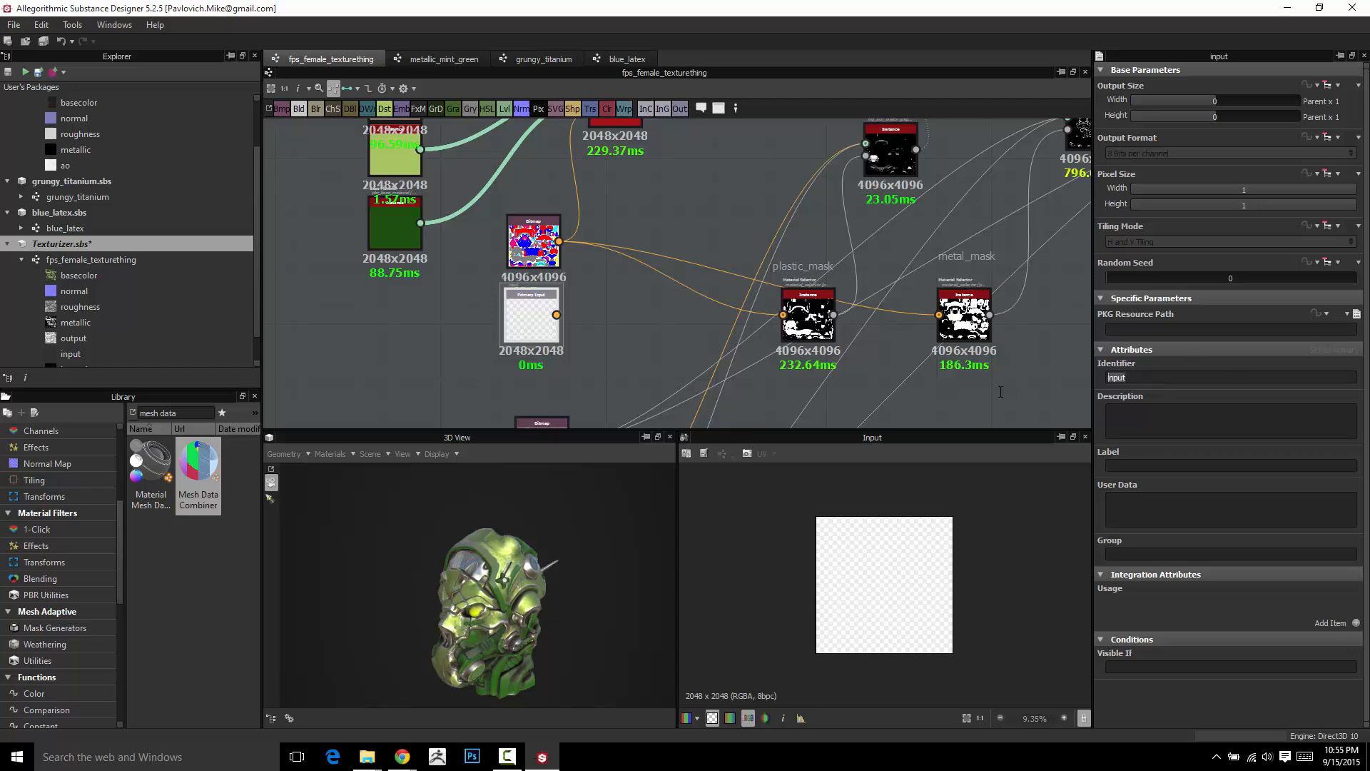
text(mat_id)
middle_drag(573, 302, 465, 357)
scroll(413, 303, down, 2)
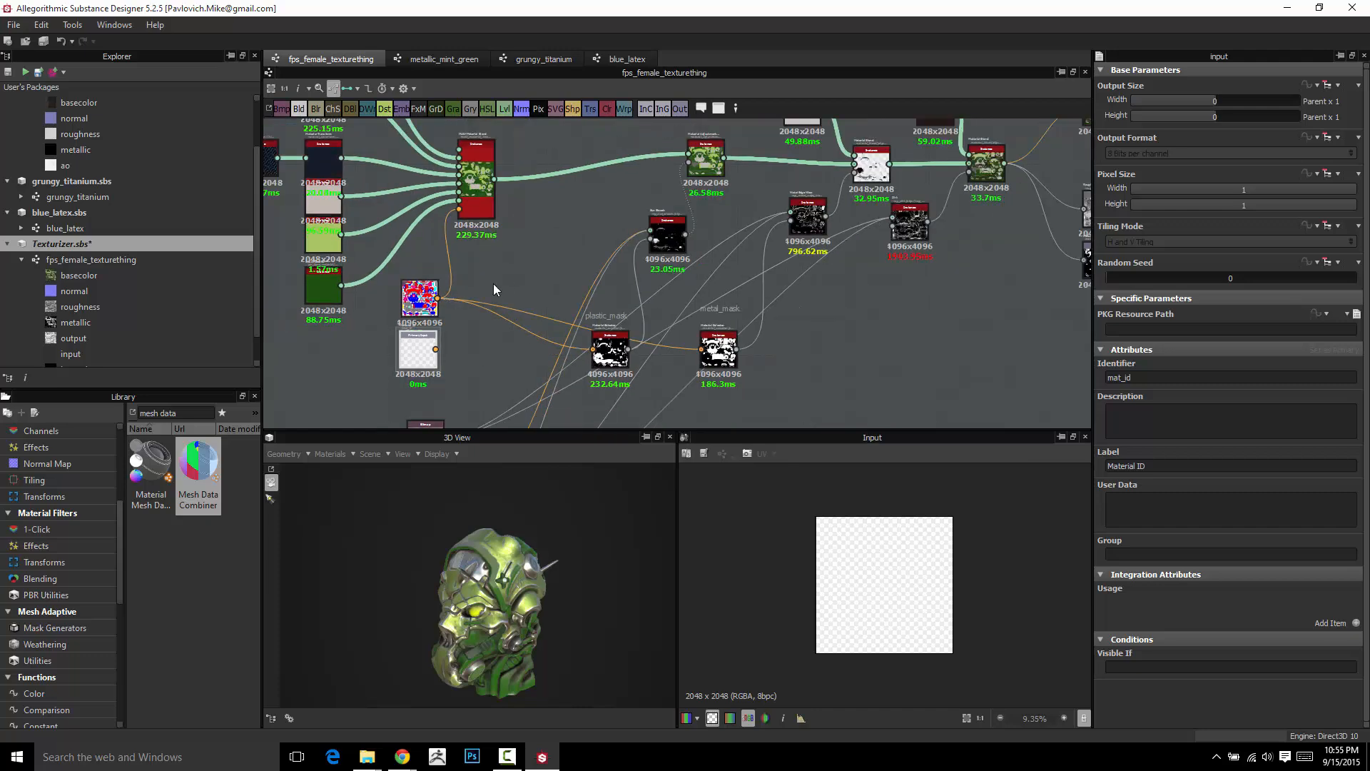
middle_drag(518, 296, 555, 275)
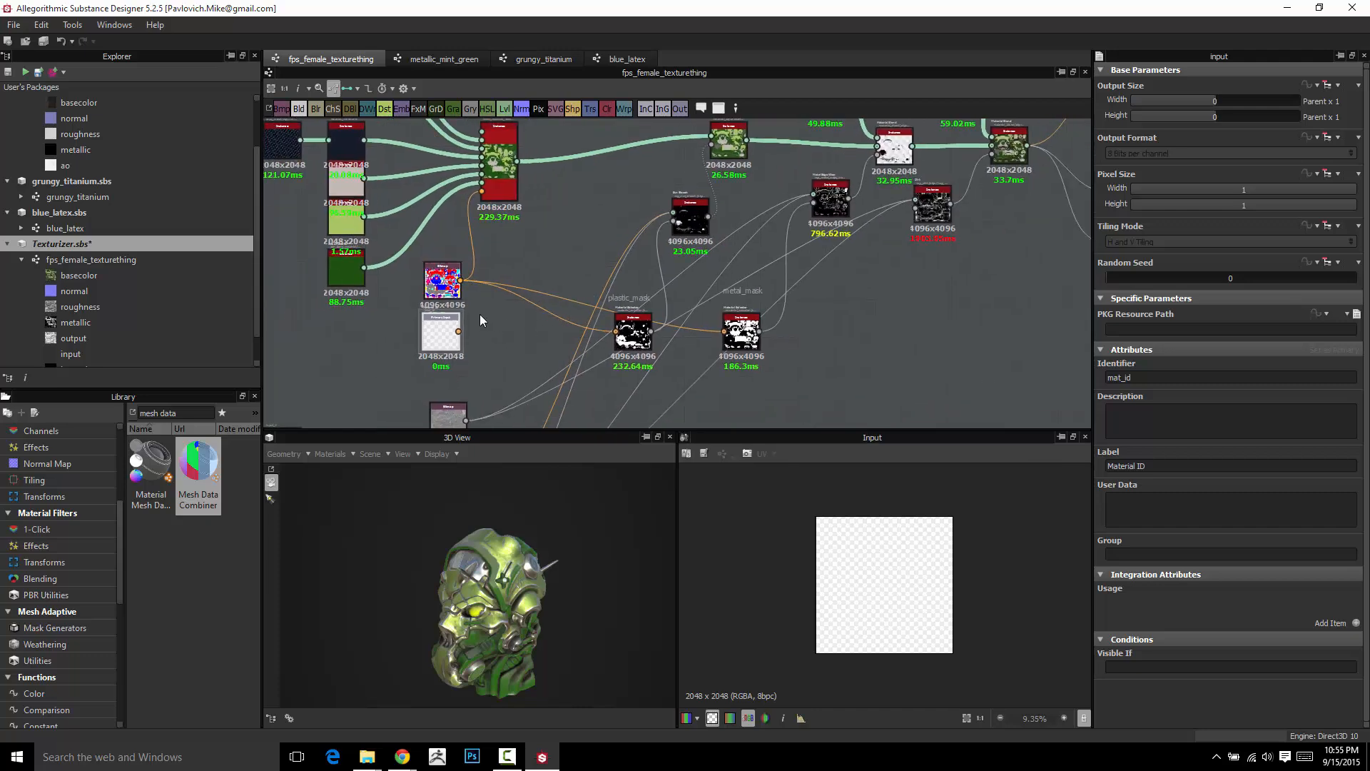
middle_drag(429, 309, 474, 329)
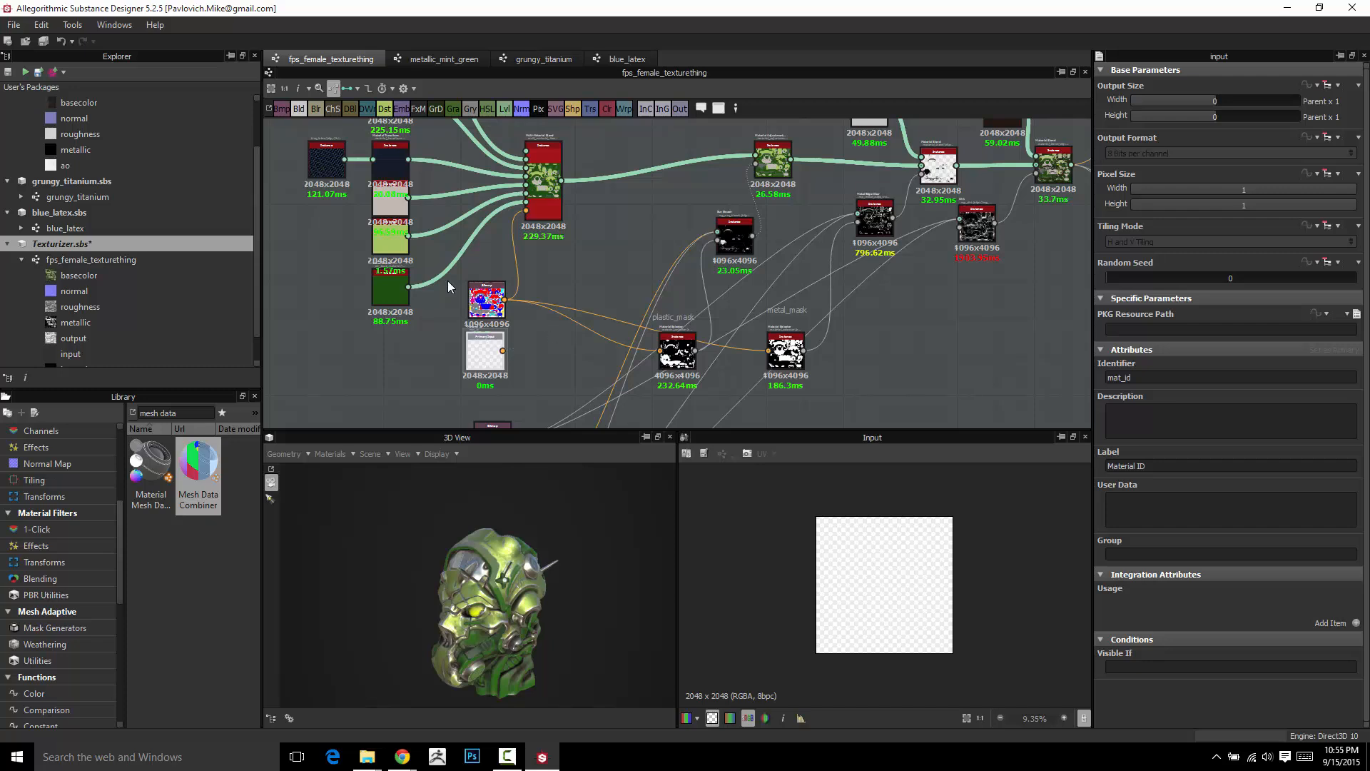
Save the Texturizer package to the Desktop under the new file name Texturizer_Custom.
click(60, 244)
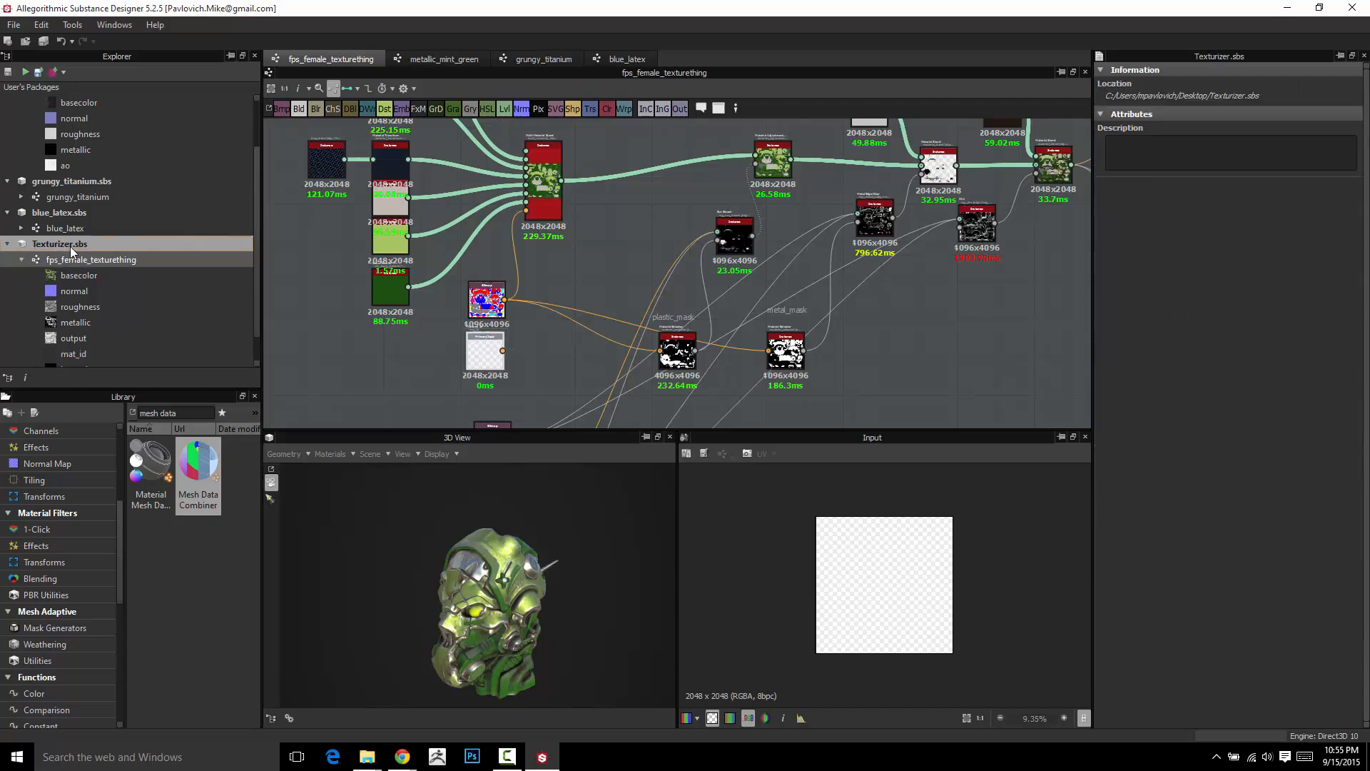
right_click(70, 243)
click(107, 341)
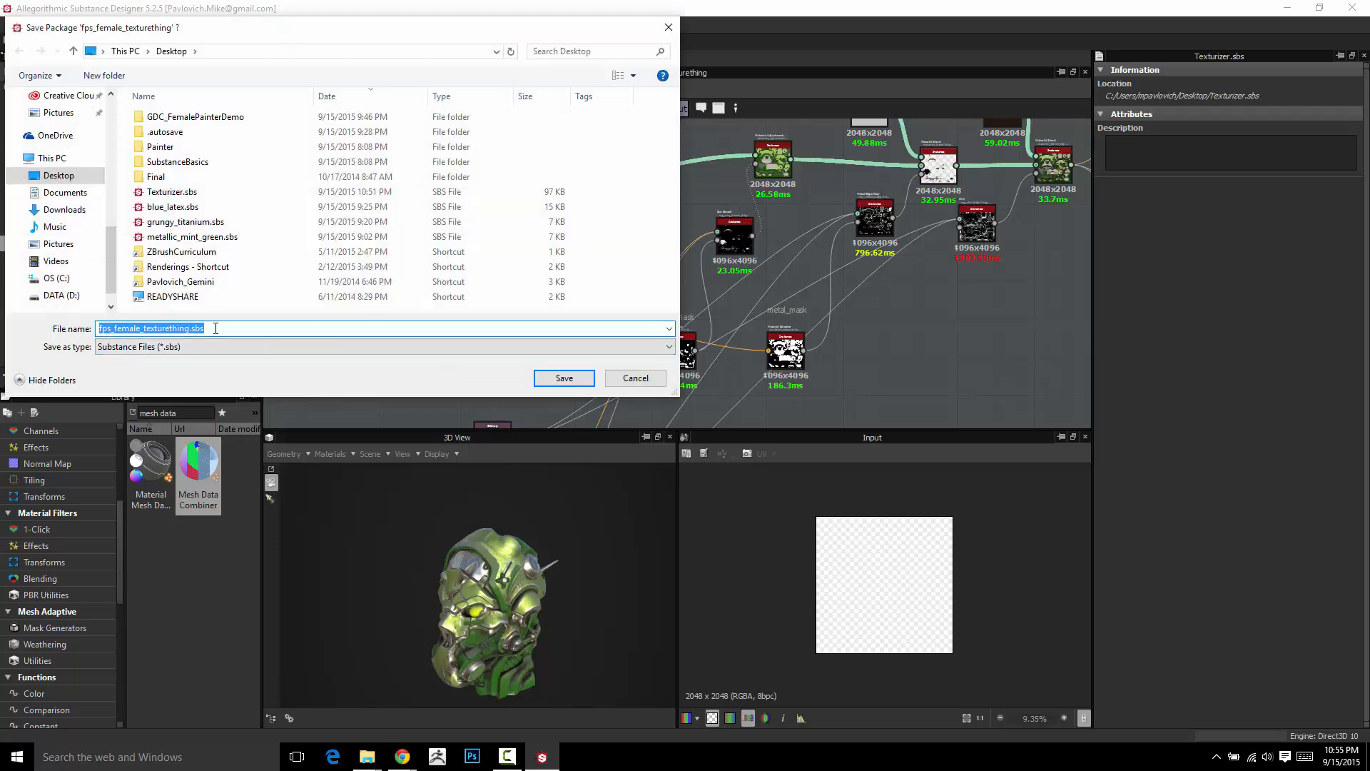
text(Texturize)
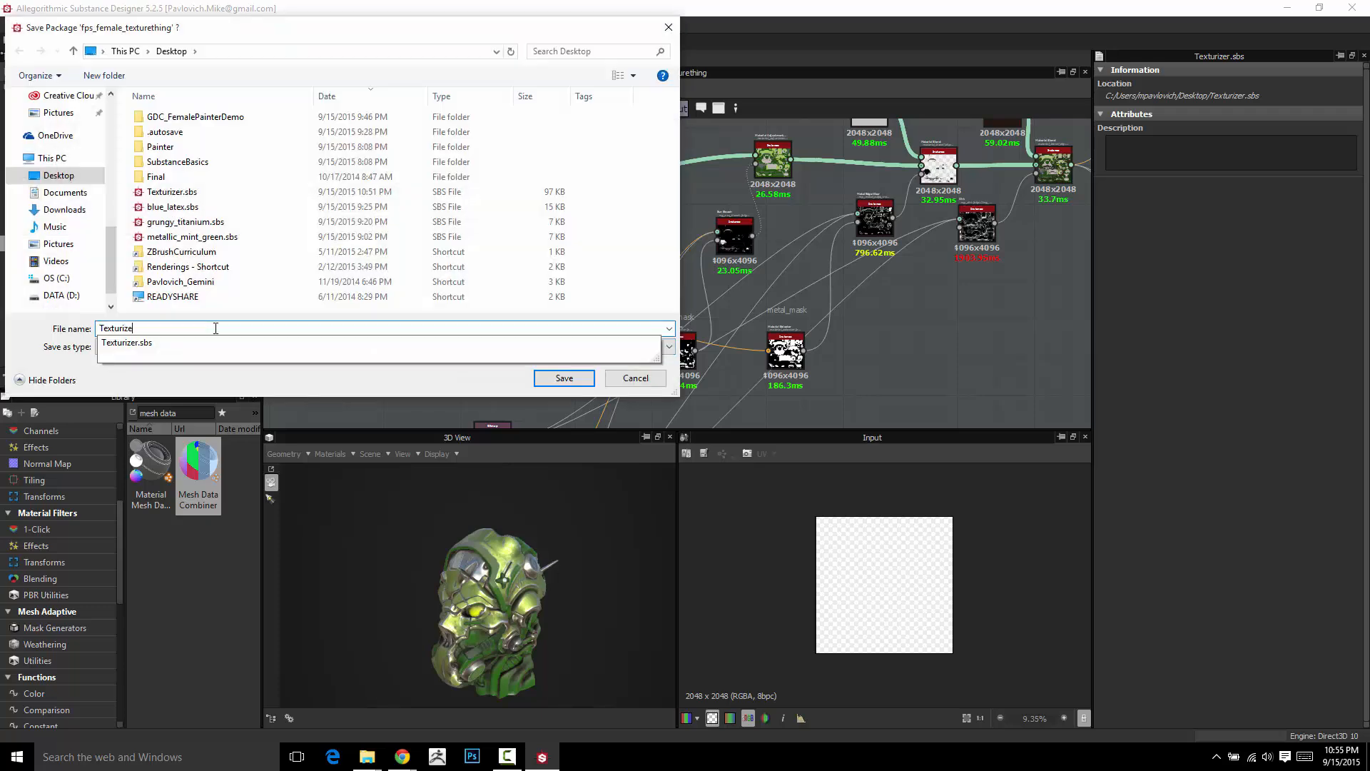
text(r_Custom)
key(Return)
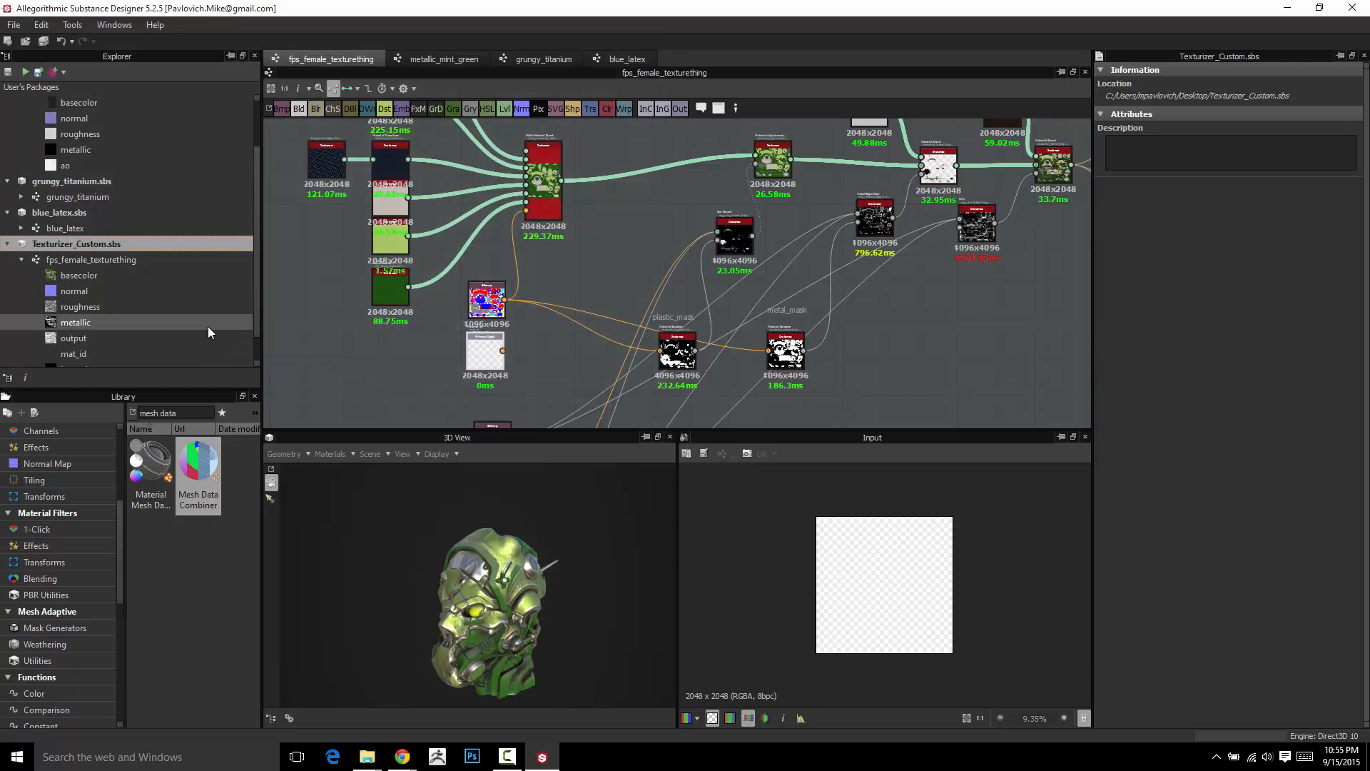
Reroute the ID map bitmap's links to the material blend, plastic_mask and metal_mask nodes so they come from the Material ID input.
click(487, 306)
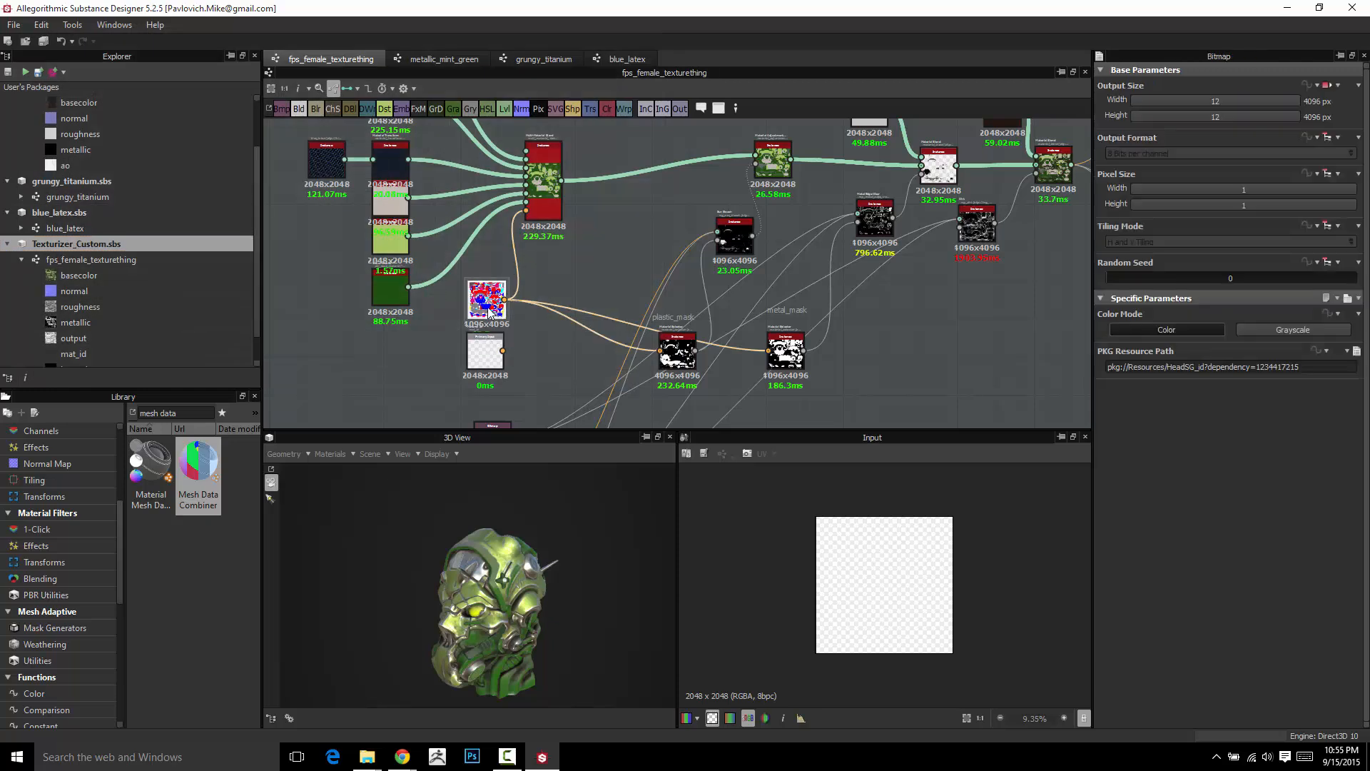
drag(513, 242, 526, 210)
drag(504, 350, 768, 351)
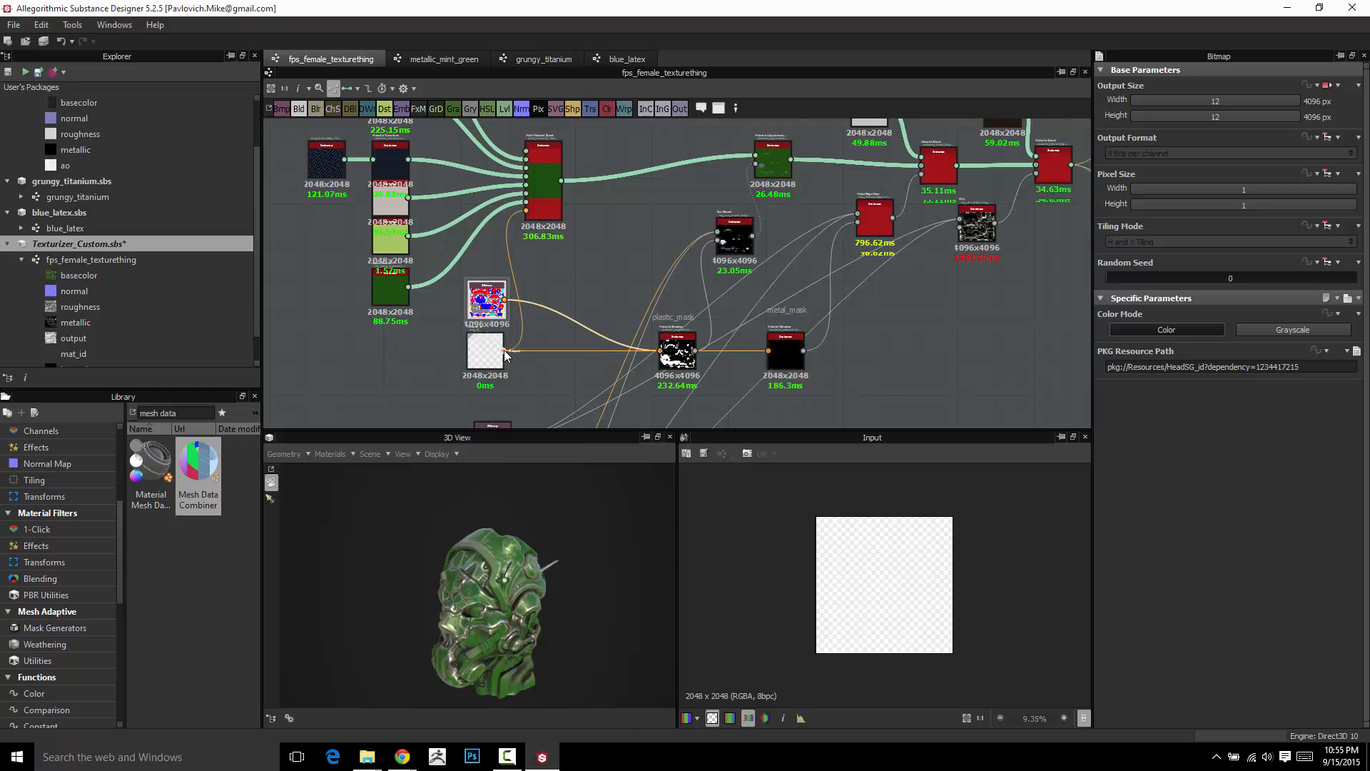
drag(625, 349, 658, 351)
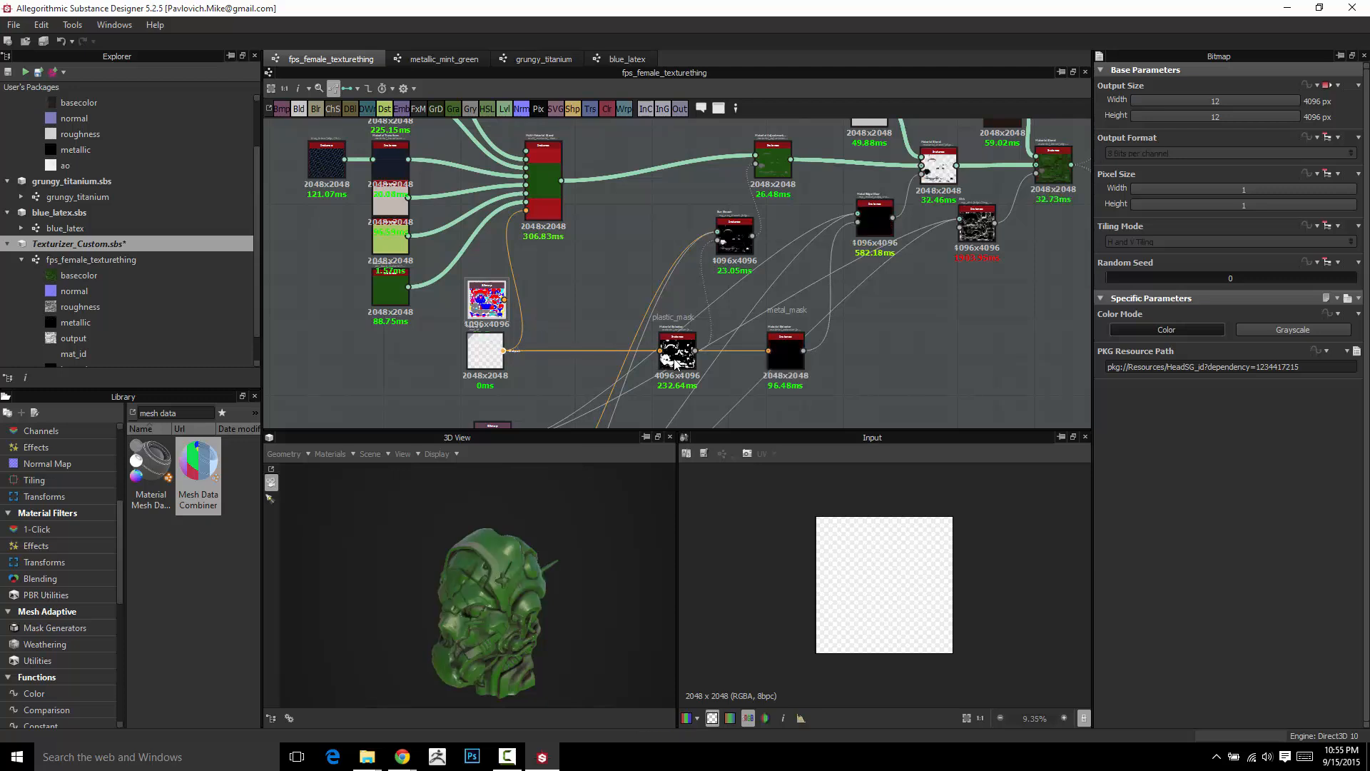
Move the disconnected ID map bitmap aside, delete it, and select the Material ID input node.
drag(481, 307, 386, 357)
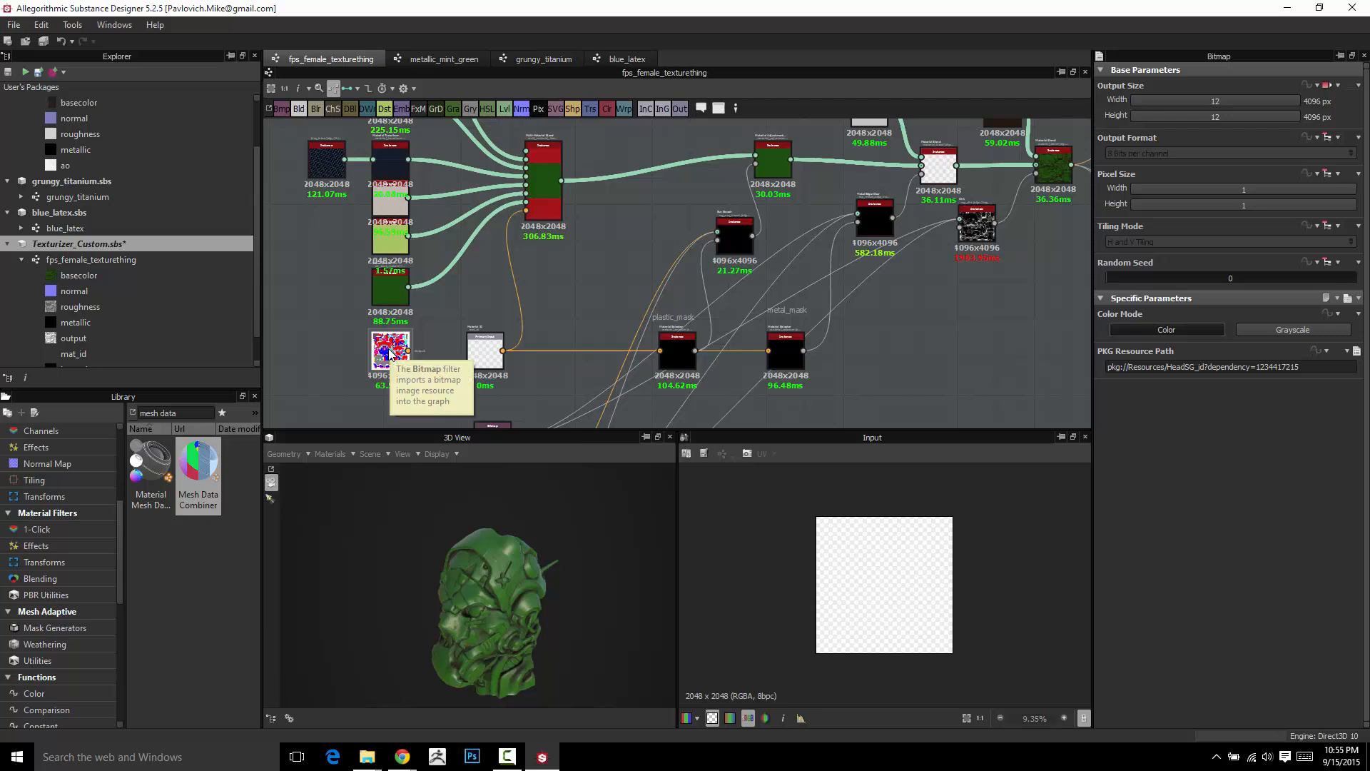
key(Delete)
click(475, 355)
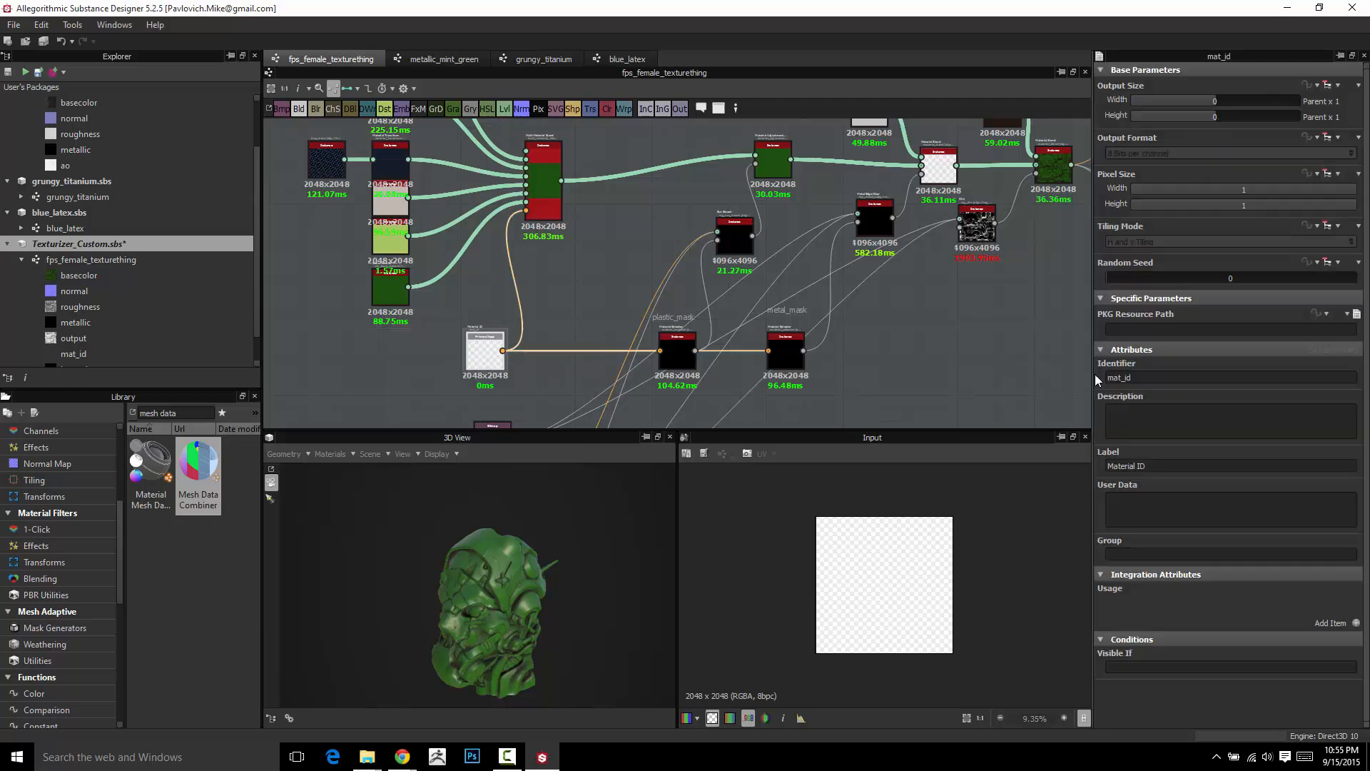
Nudge the Material ID input aside and place the spare grayscale input node beside the curvature bitmap.
drag(483, 353, 477, 353)
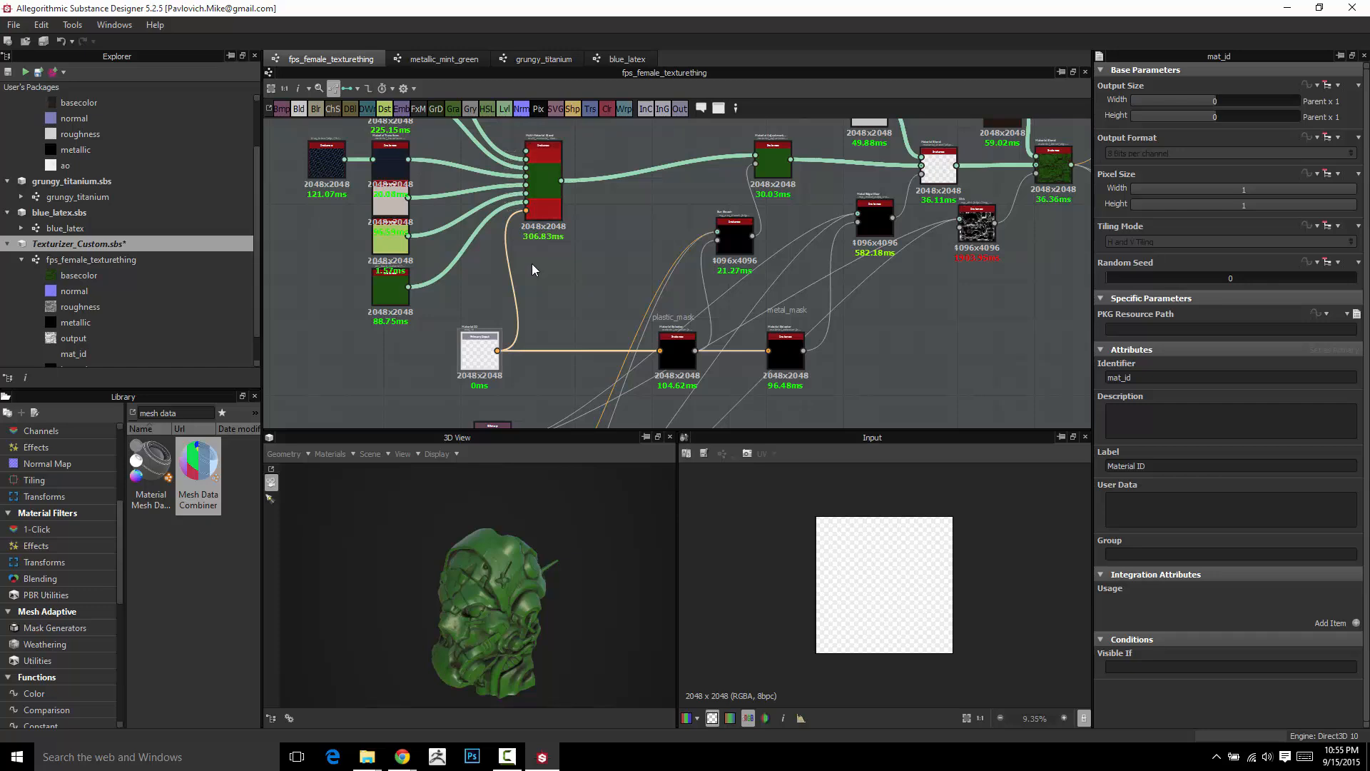
scroll(534, 267, down, 2)
middle_drag(431, 239, 541, 307)
scroll(541, 268, up, 2)
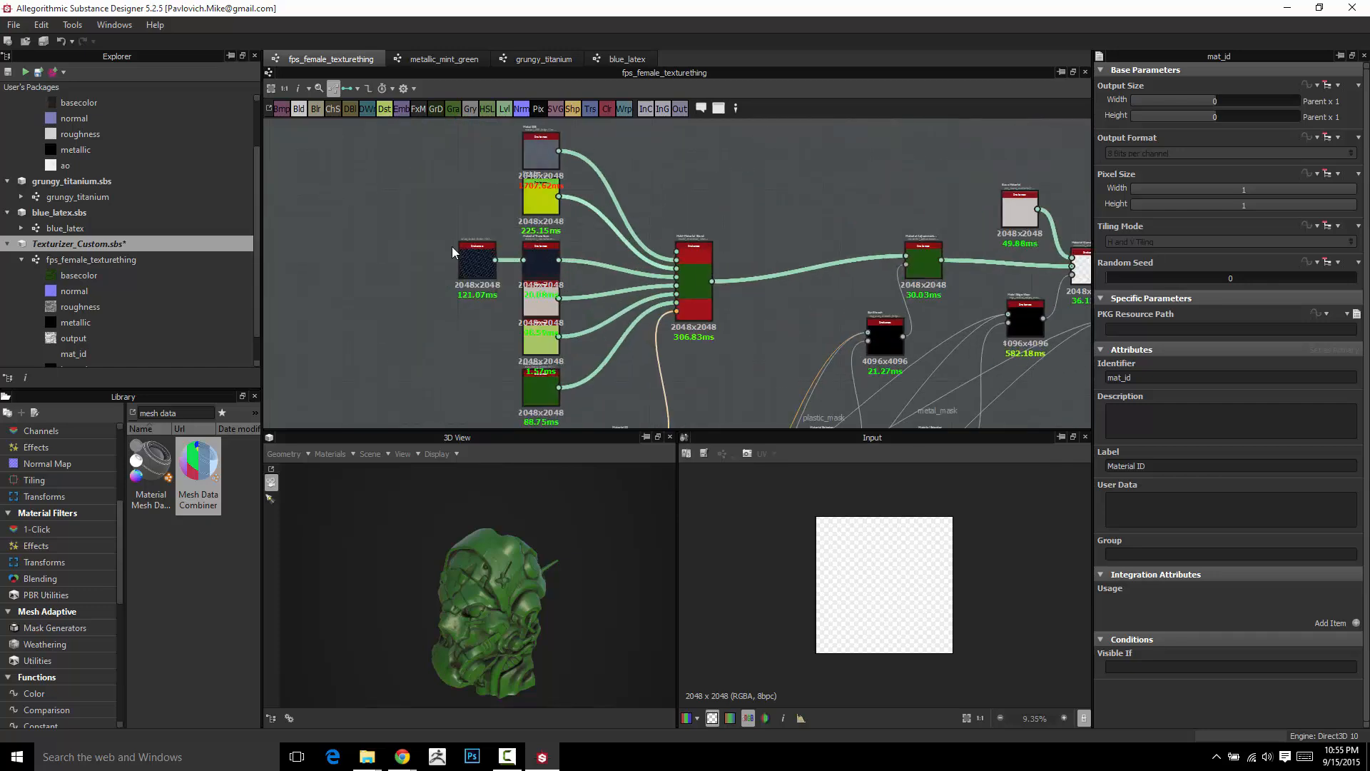
middle_drag(654, 293, 413, 49)
middle_drag(569, 333, 690, 212)
middle_drag(591, 211, 584, 298)
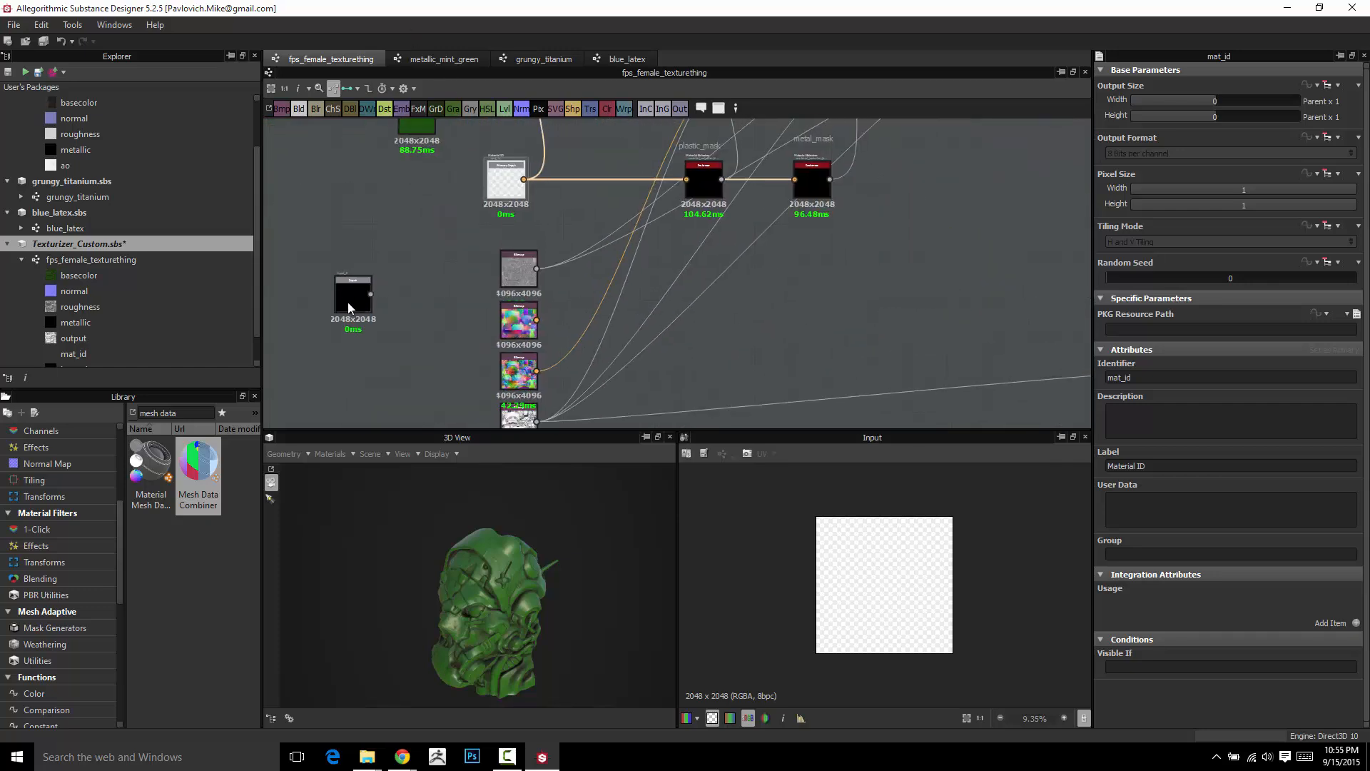
drag(358, 306, 473, 280)
scroll(472, 280, up, 4)
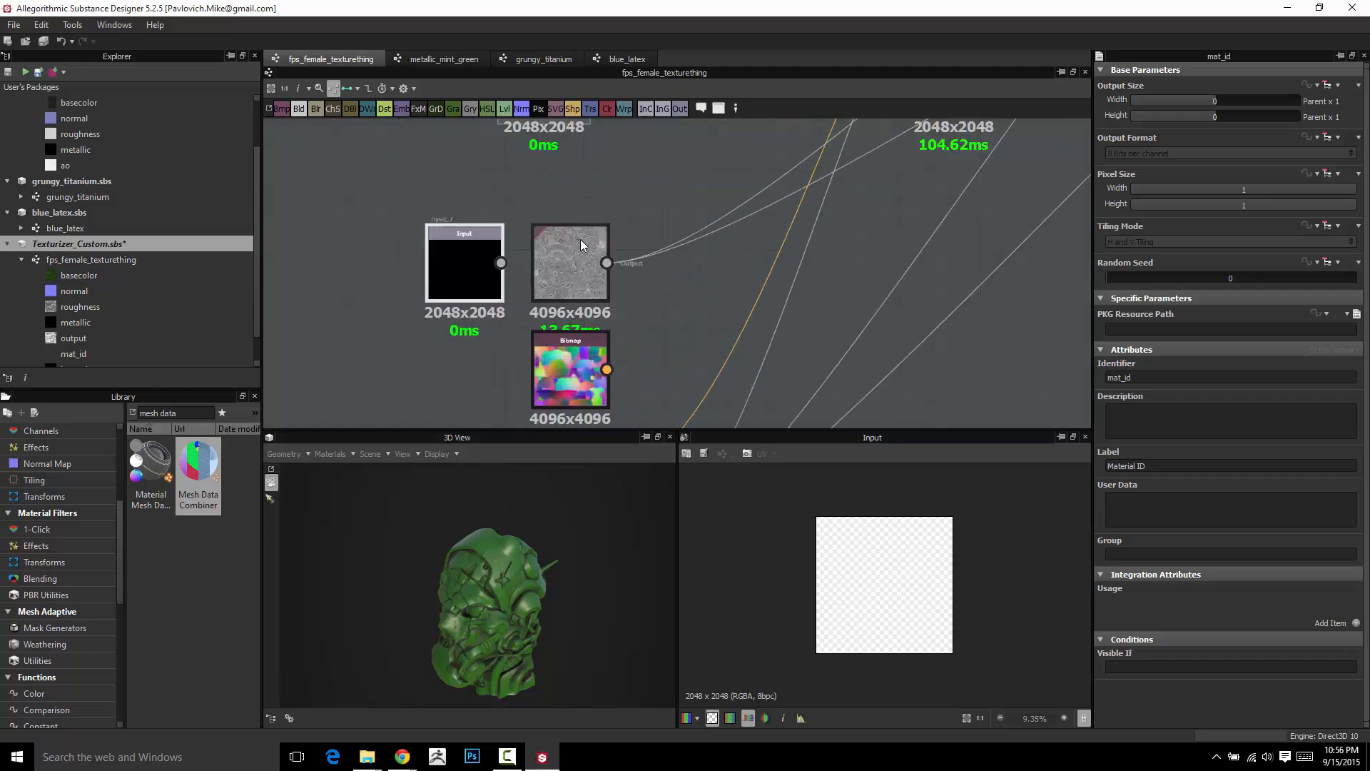
Set the grayscale input's identifier to curvature and its label to Curvature.
click(587, 269)
scroll(618, 194, down, 5)
middle_drag(646, 189, 581, 242)
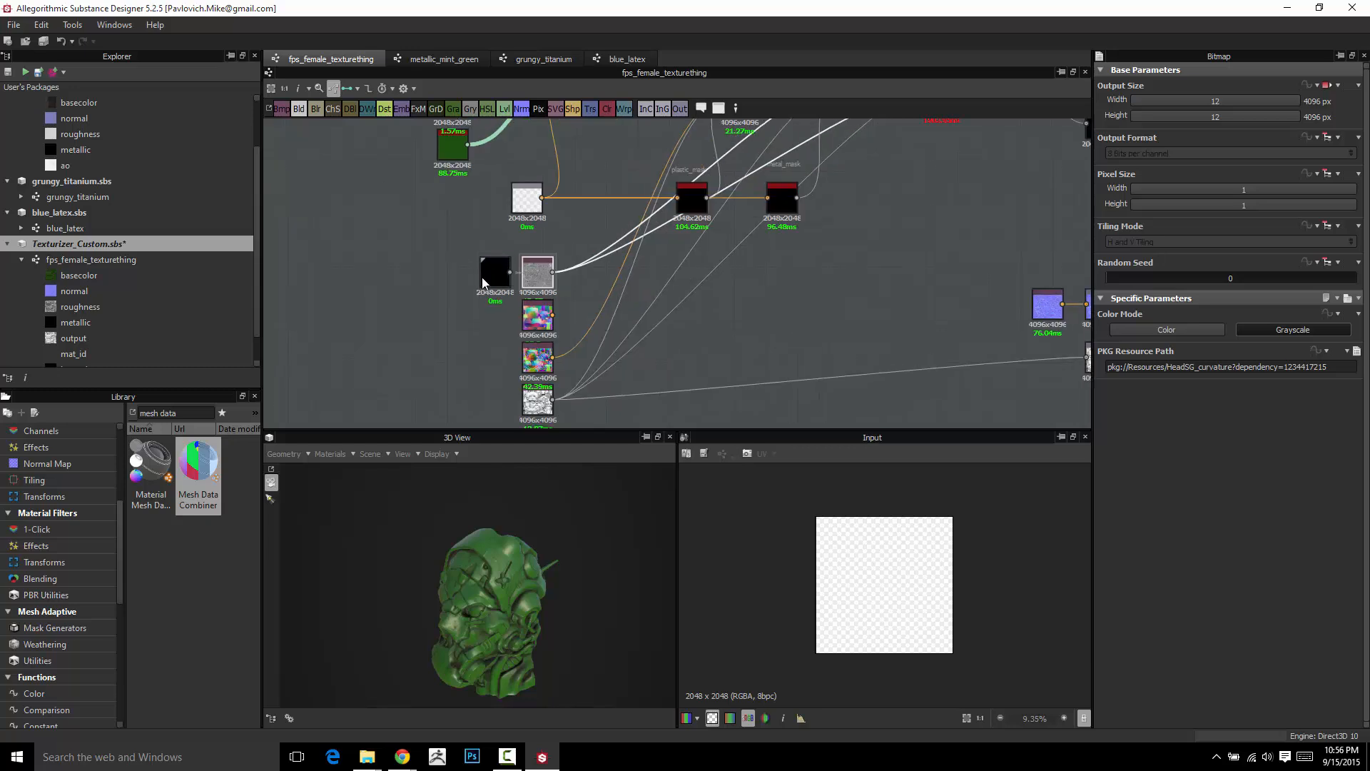
click(493, 274)
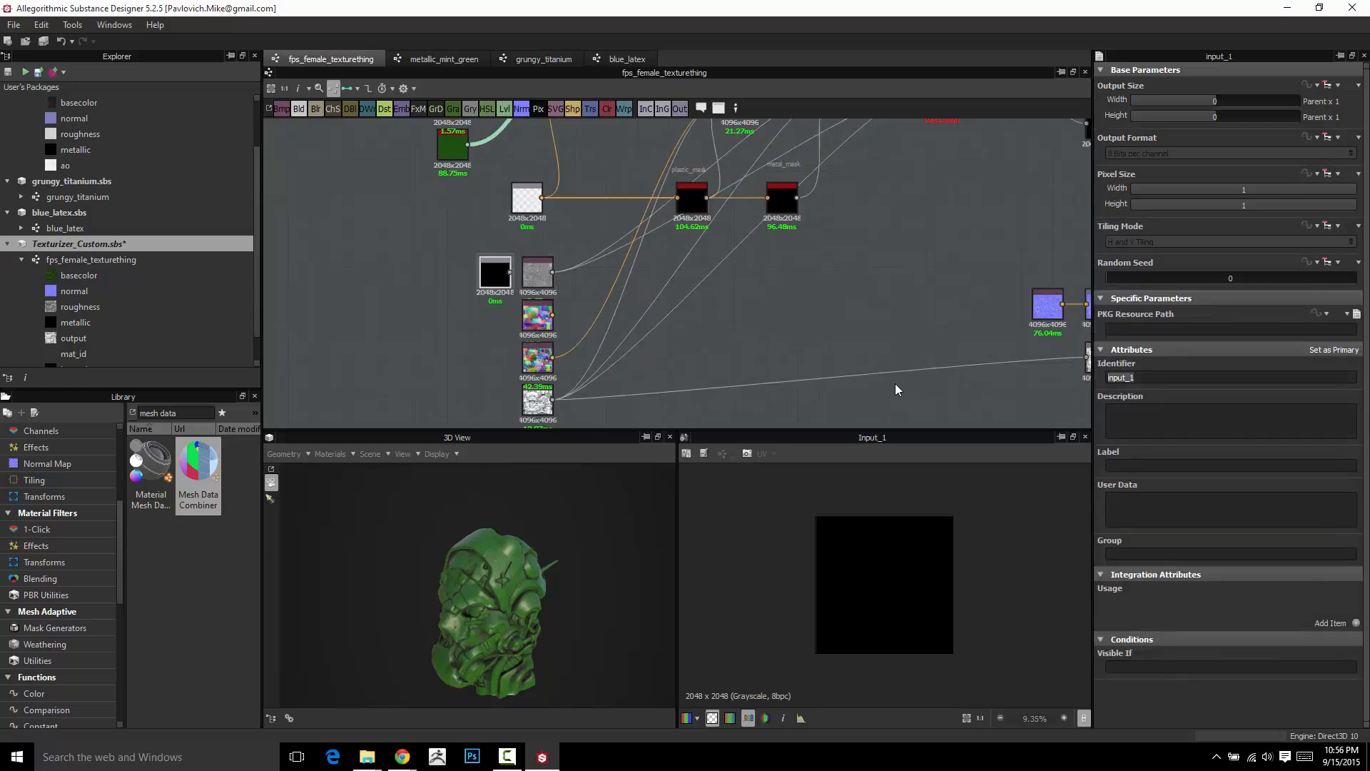
text(curvature)
Move the Curvature input below the Metal Edge Wear and Dirt nodes and select the curvature bitmap.
click(537, 271)
middle_drag(483, 392, 289, 523)
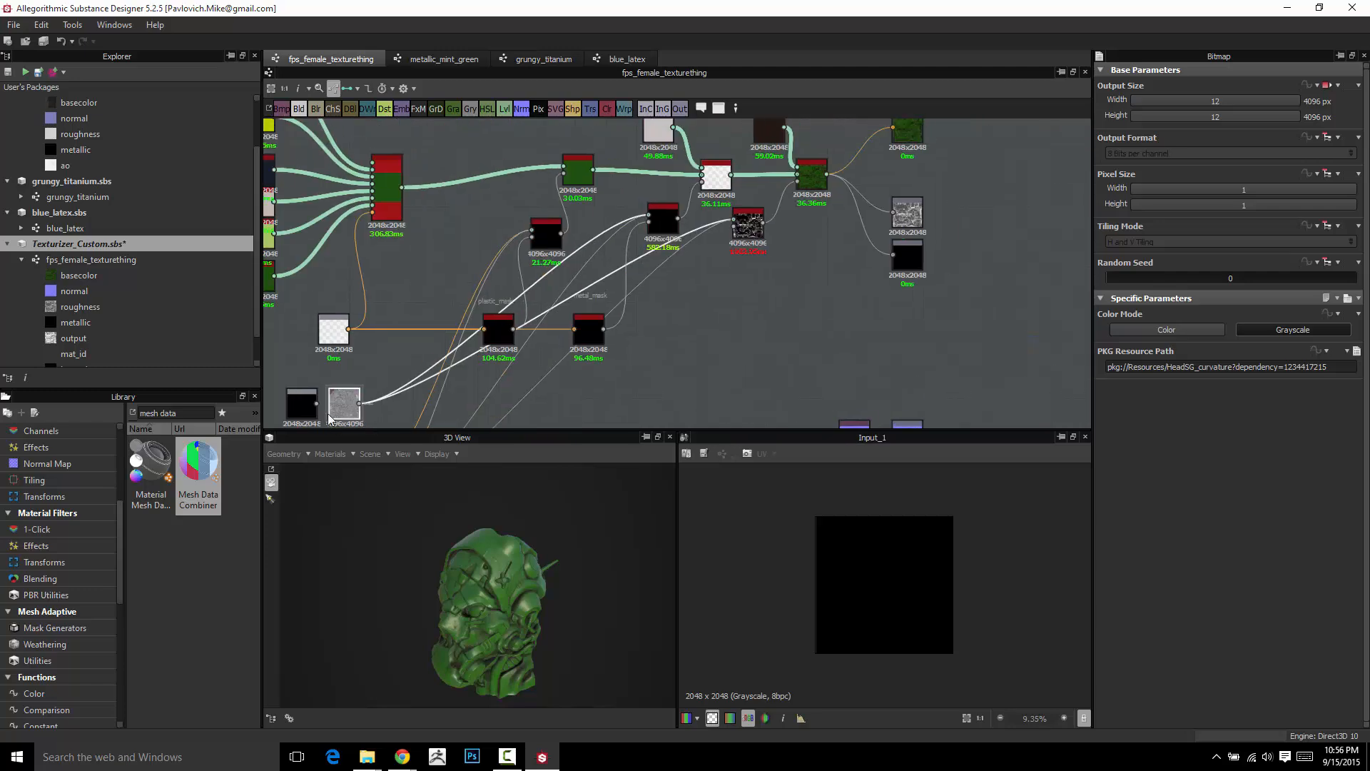
drag(302, 404, 706, 287)
click(346, 404)
middle_drag(681, 206, 733, 200)
scroll(619, 289, up, 4)
Reroute the curvature bitmap's links to the Metal Edge Wear and Dirt nodes so they come from the Curvature input.
drag(773, 352, 747, 132)
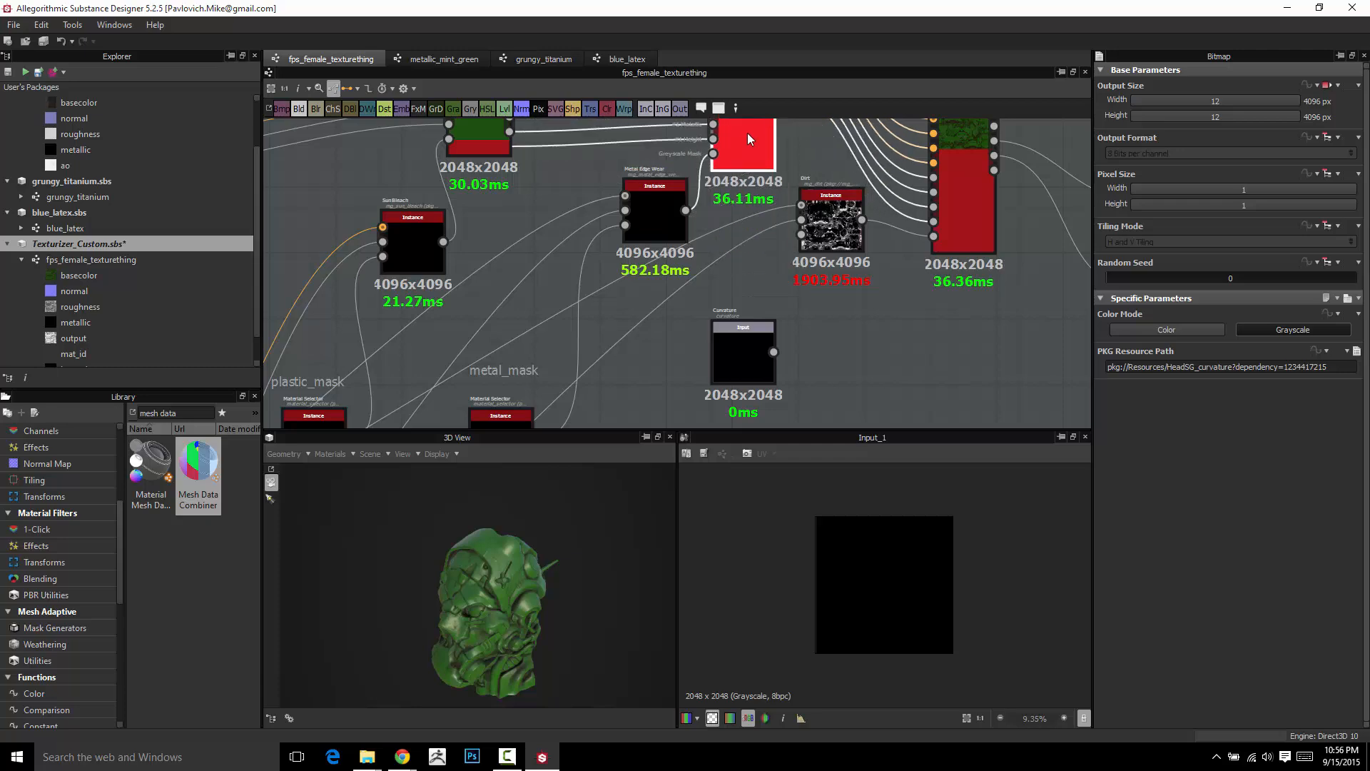
scroll(578, 302, down, 3)
middle_drag(579, 303, 652, 334)
click(419, 323)
scroll(652, 334, up, 2)
middle_drag(876, 336, 712, 361)
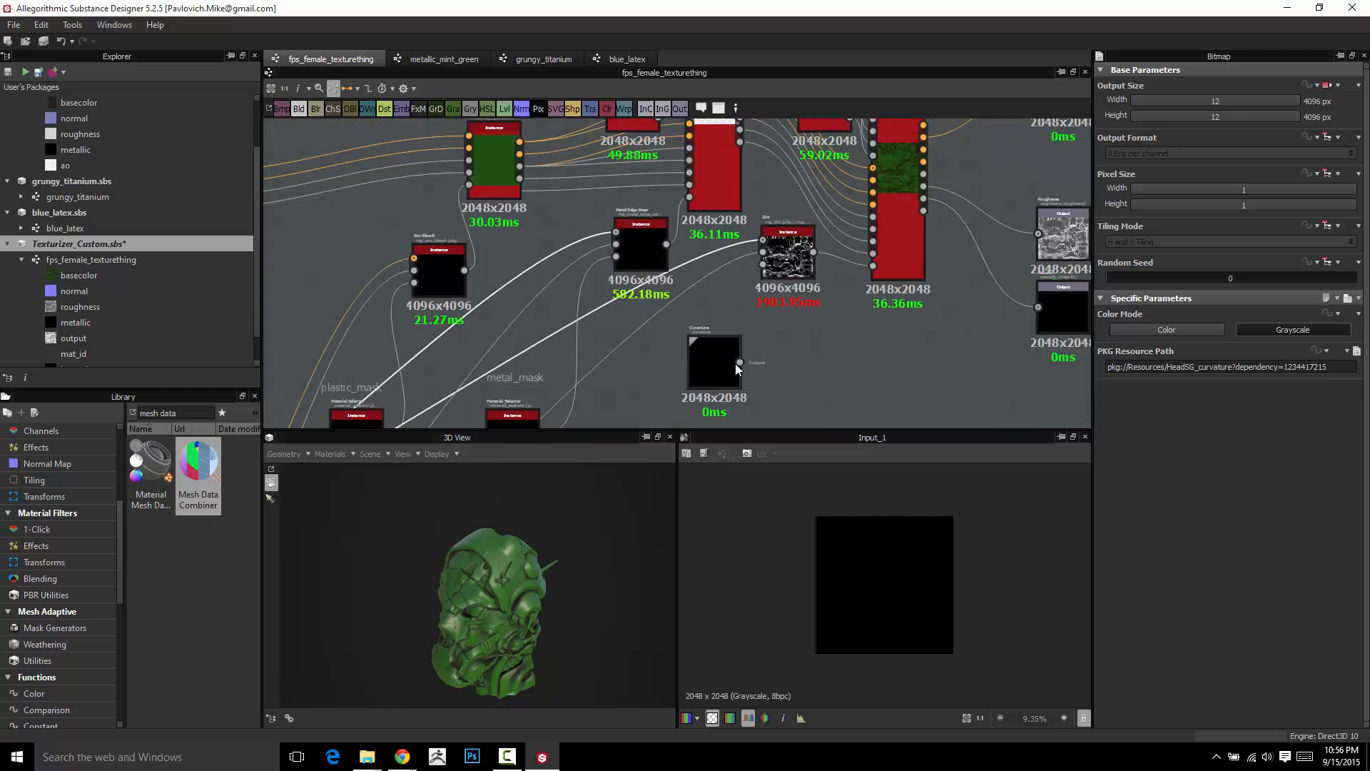
drag(739, 362, 616, 233)
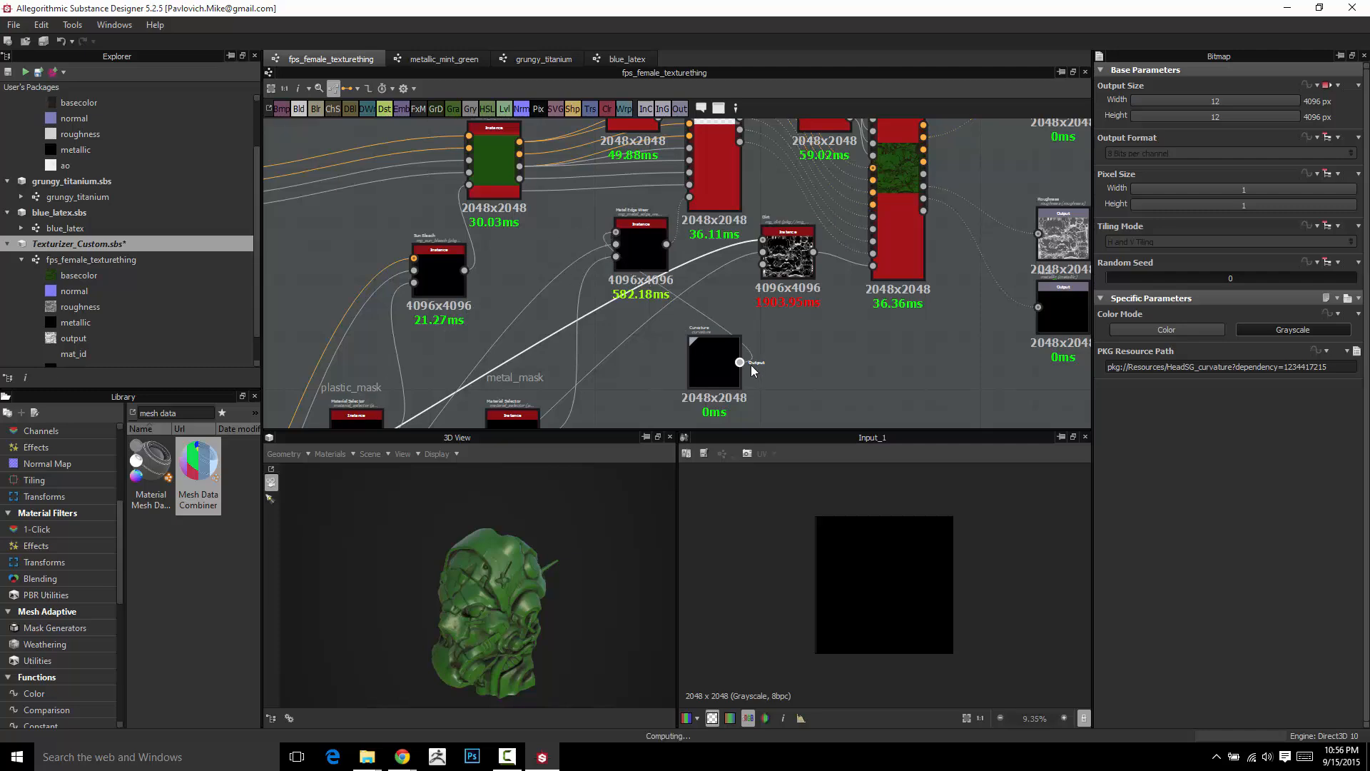
drag(739, 362, 762, 241)
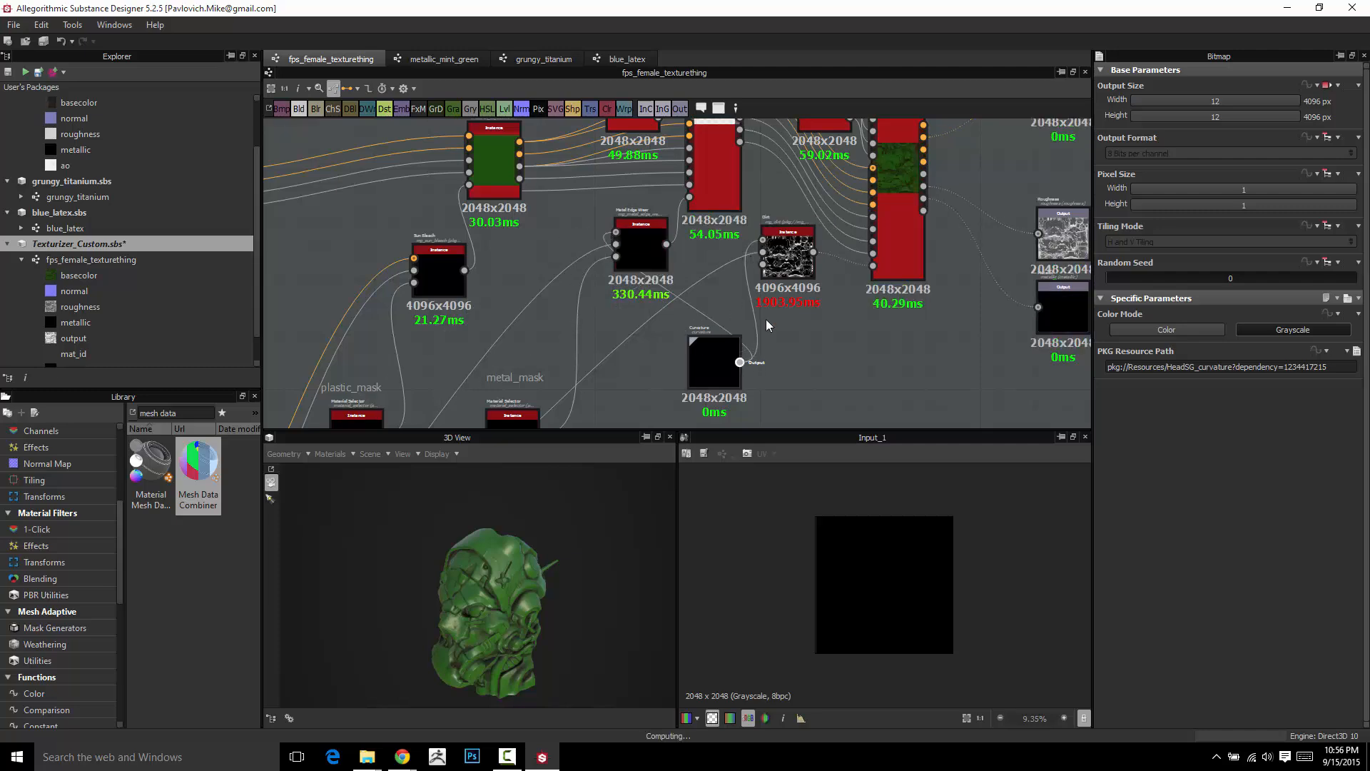
Delete the disconnected curvature bitmap and adjust the Curvature input's position below the Metal Edge Wear and Dirt nodes.
scroll(766, 323, down, 5)
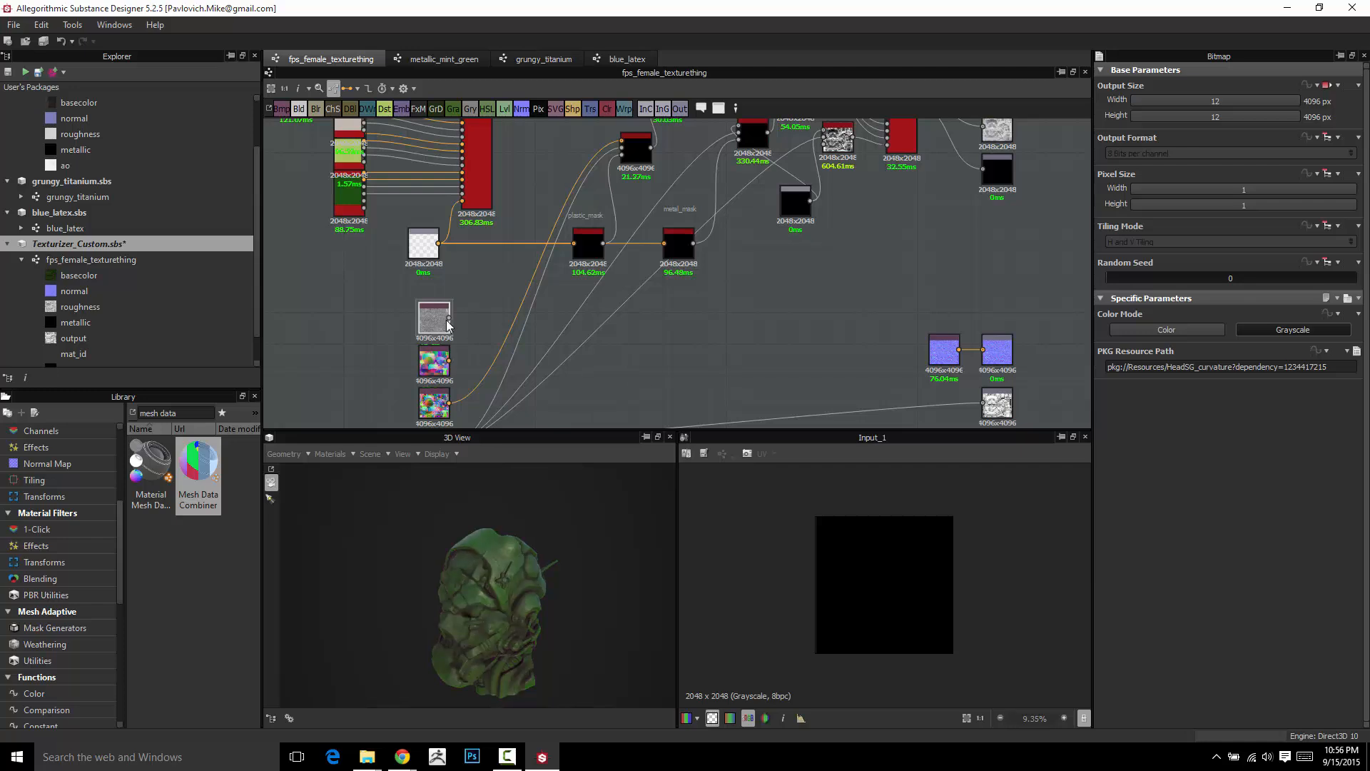
key(Delete)
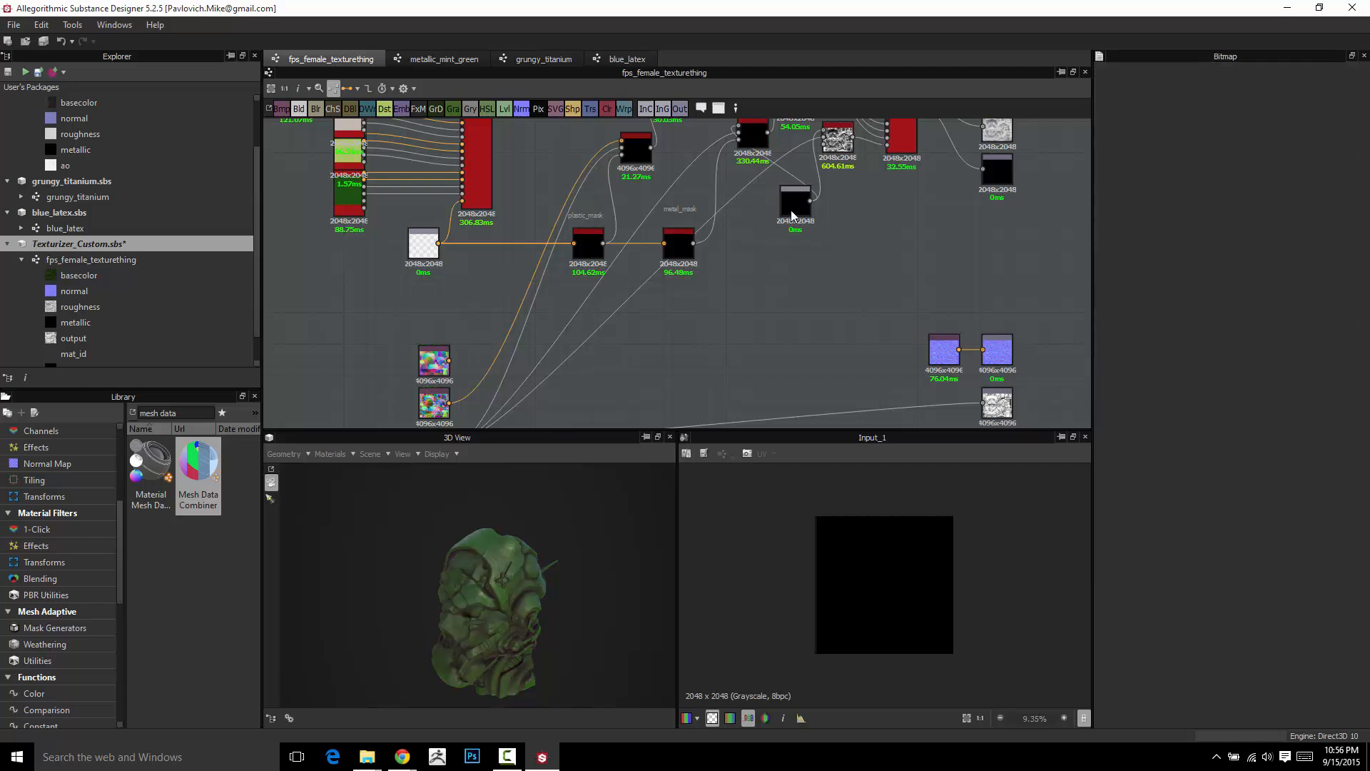
drag(793, 216, 785, 229)
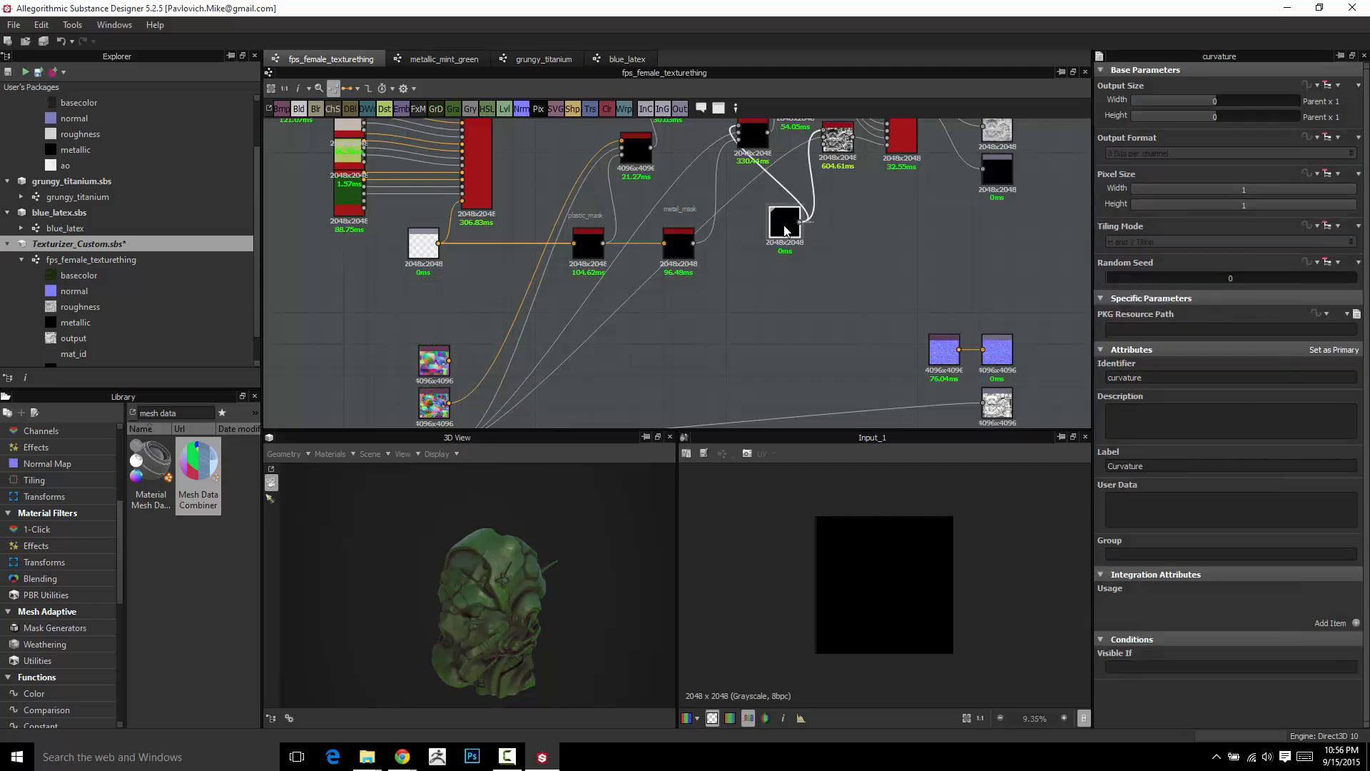
scroll(785, 229, down, 2)
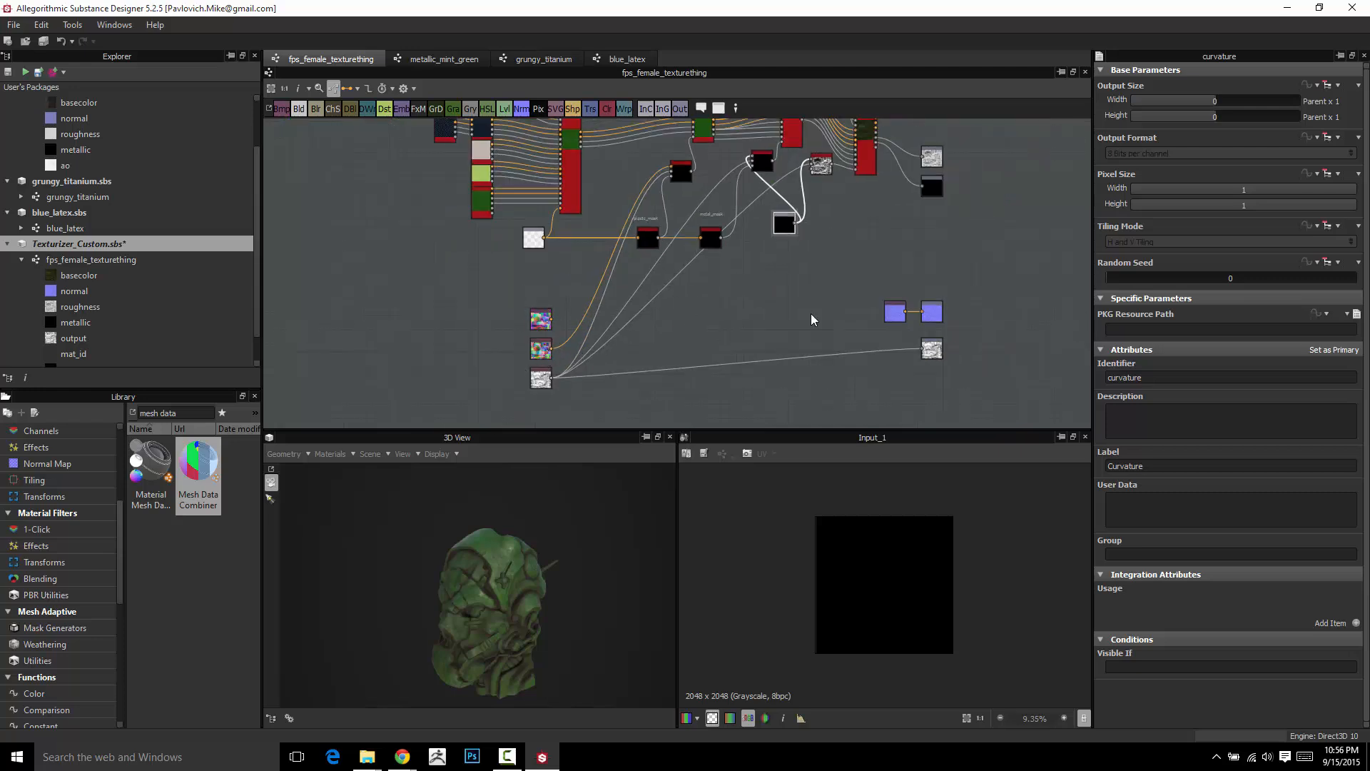
Duplicate the Curvature input below the ambient occlusion bitmap, rename its identifier and label it Ambient Occlusion.
scroll(887, 323, down, 1)
scroll(888, 320, up, 1)
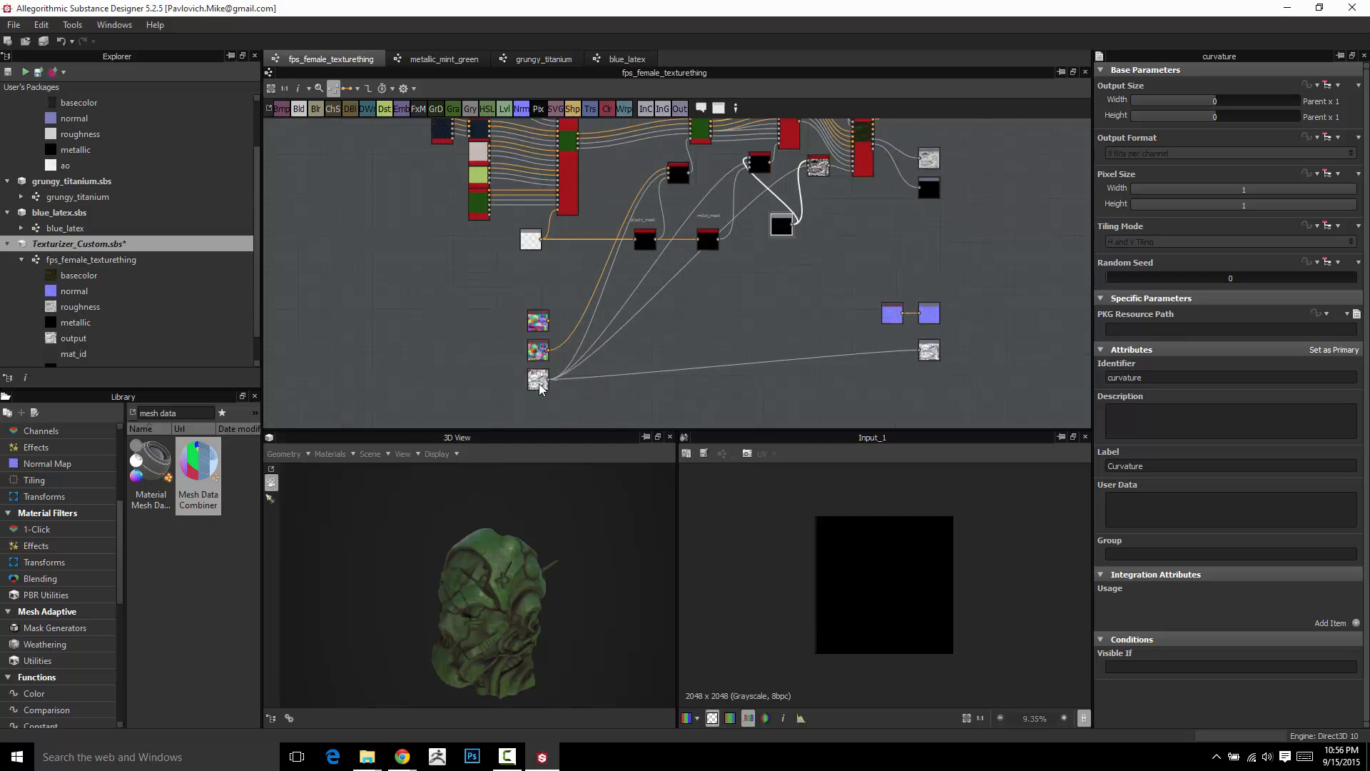
scroll(765, 256, up, 3)
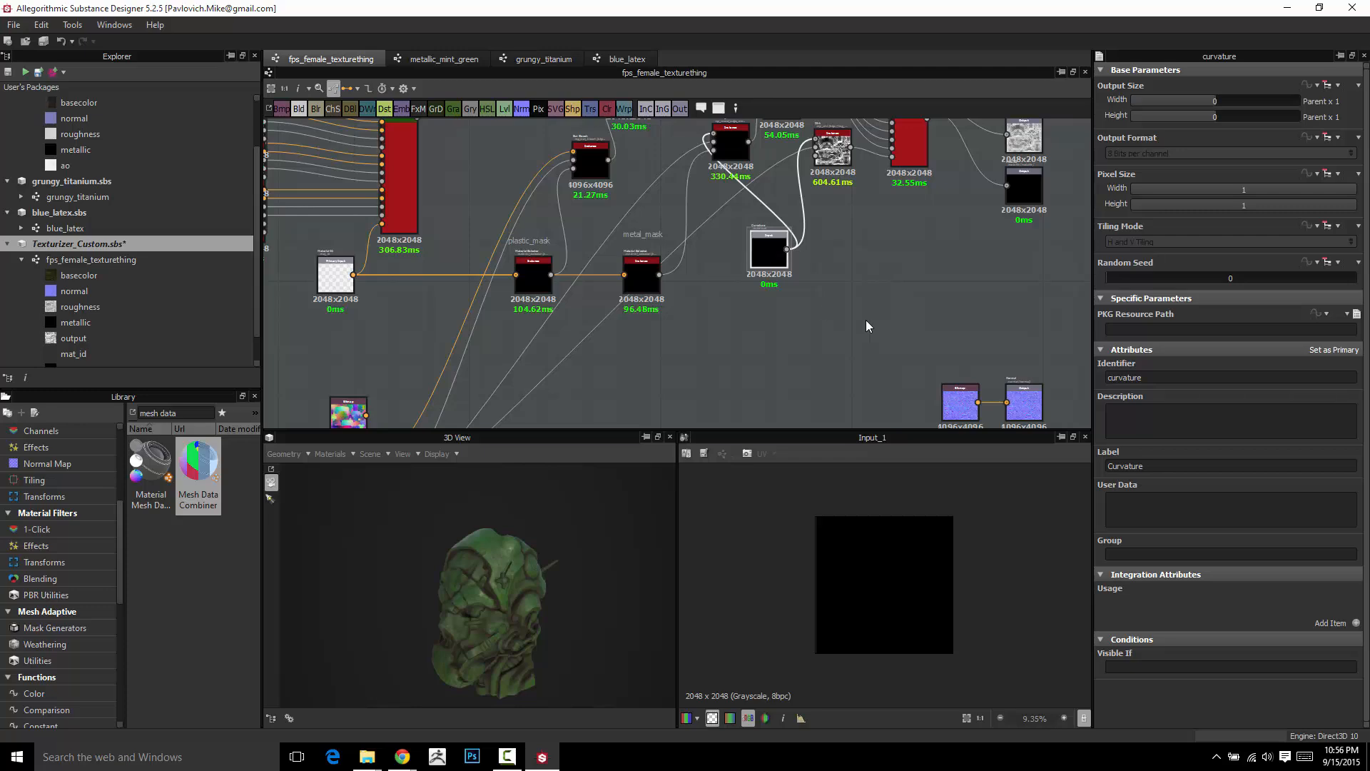
scroll(819, 237, down, 3)
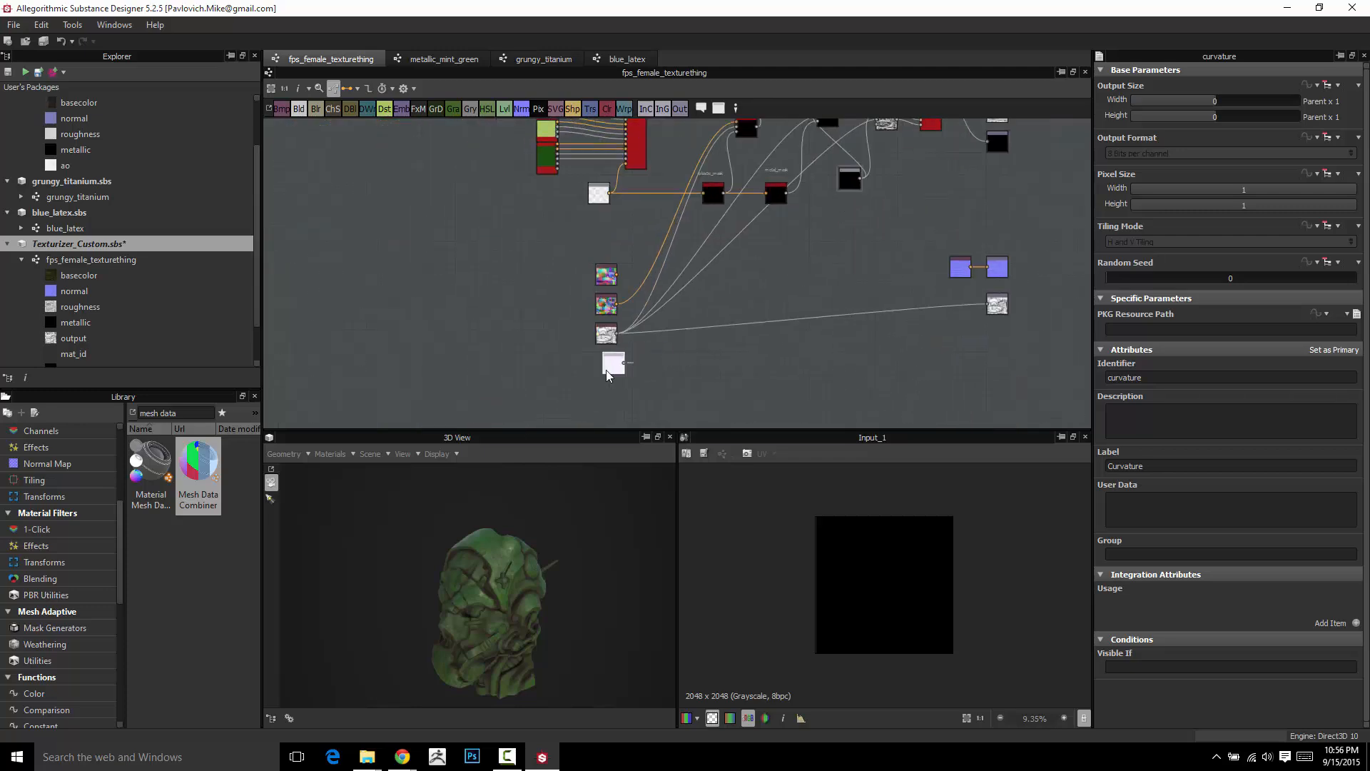
scroll(606, 333, up, 4)
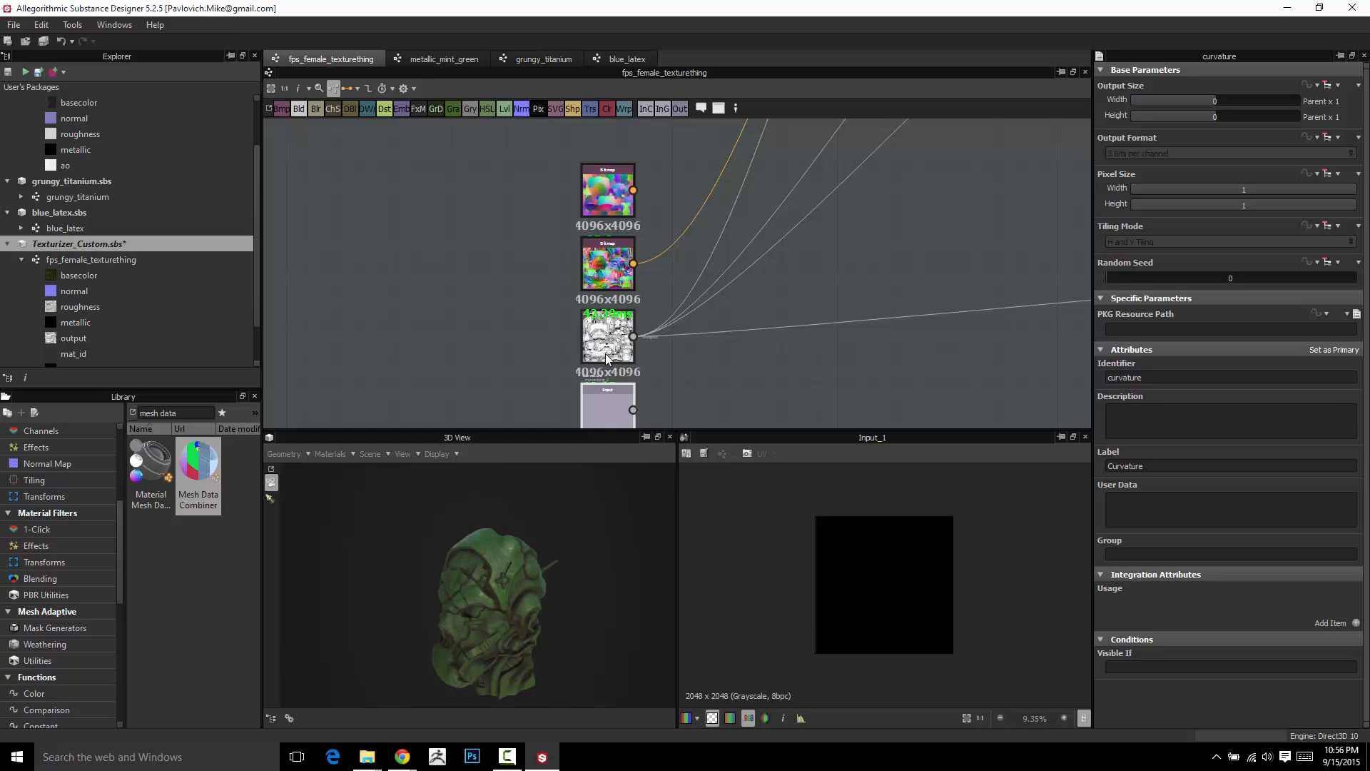
double_click(618, 397)
double_click(1168, 377)
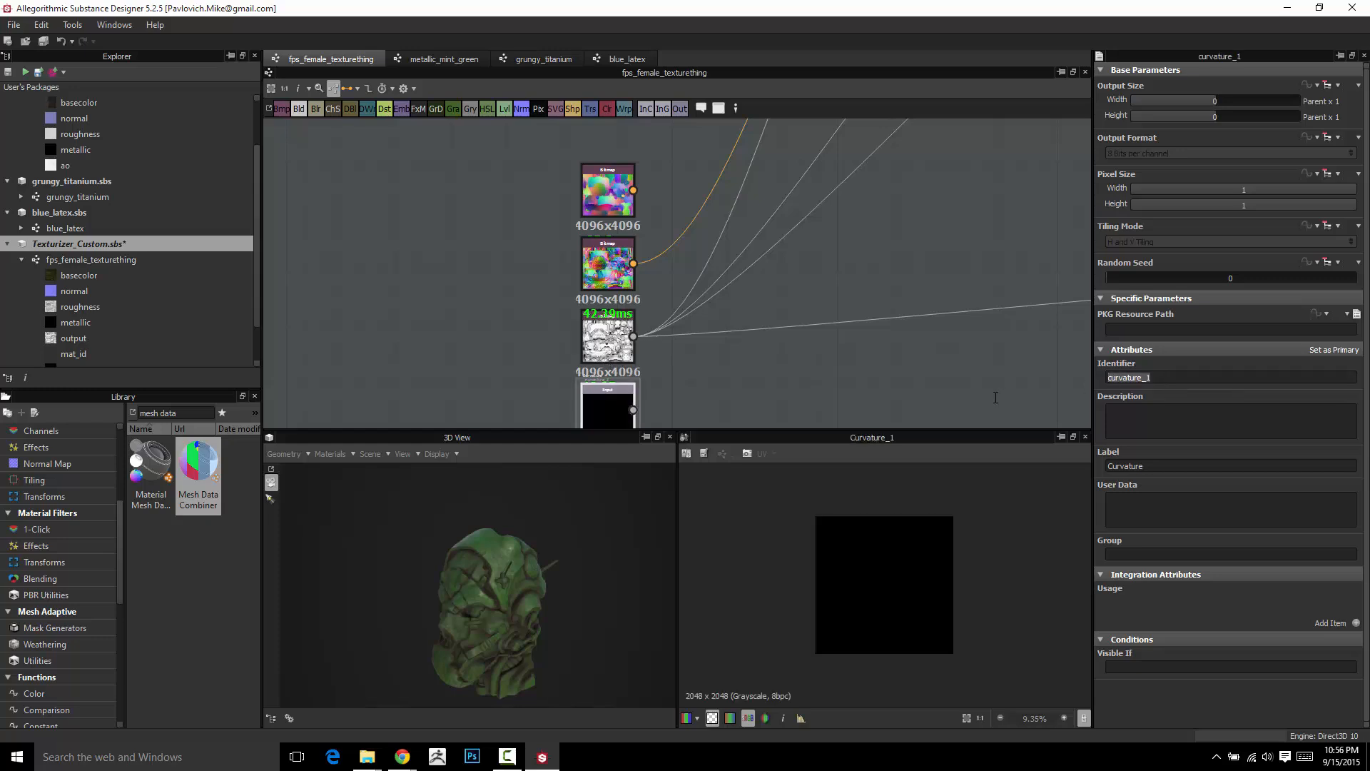
text(a)
key(Tab)
text(A)
Select the ambient occlusion bitmap to highlight its links and move the Ambient Occlusion input beside the Sun Bleach node.
click(614, 350)
scroll(809, 250, down, 5)
middle_drag(809, 250, 682, 321)
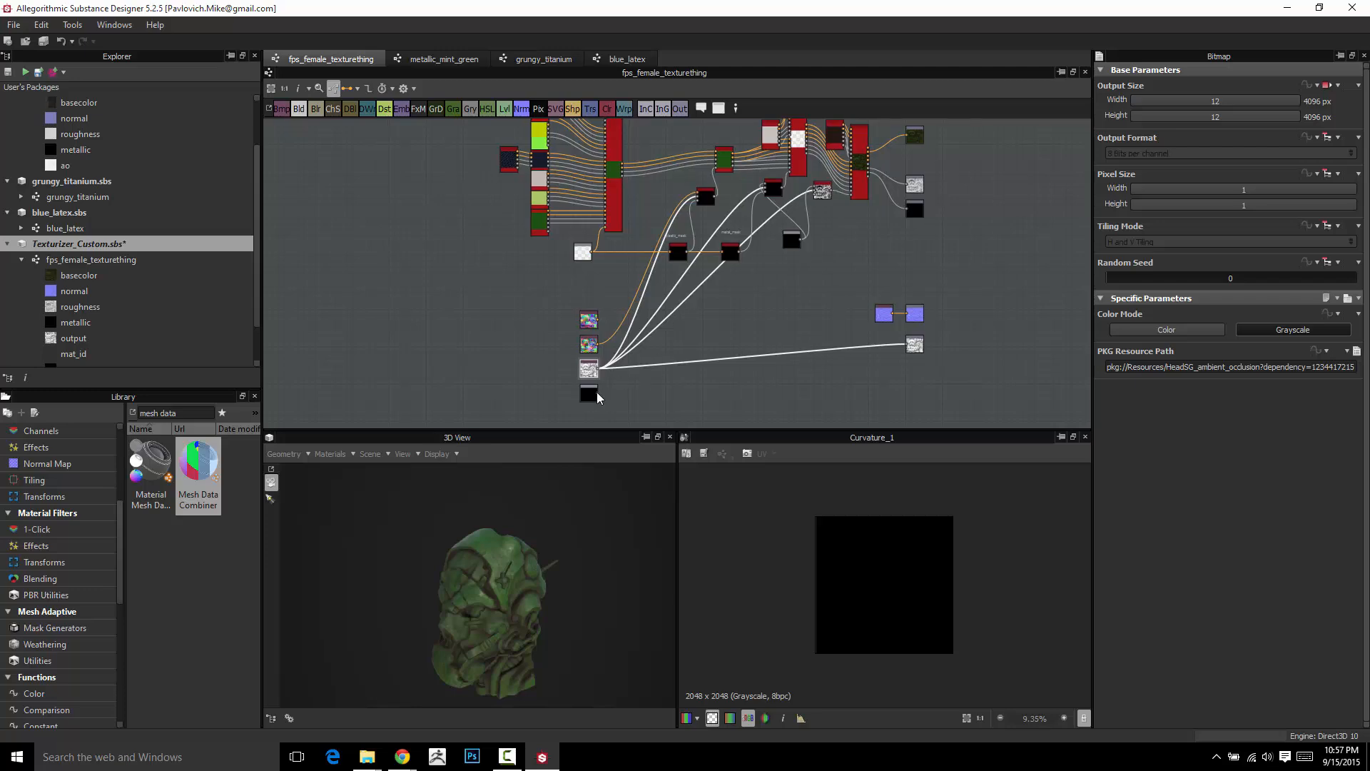
drag(643, 288, 664, 205)
Reroute the ambient occlusion bitmap's links to come from the Ambient Occlusion input and put that input in the bitmap's place.
scroll(662, 305, up, 5)
drag(562, 260, 648, 250)
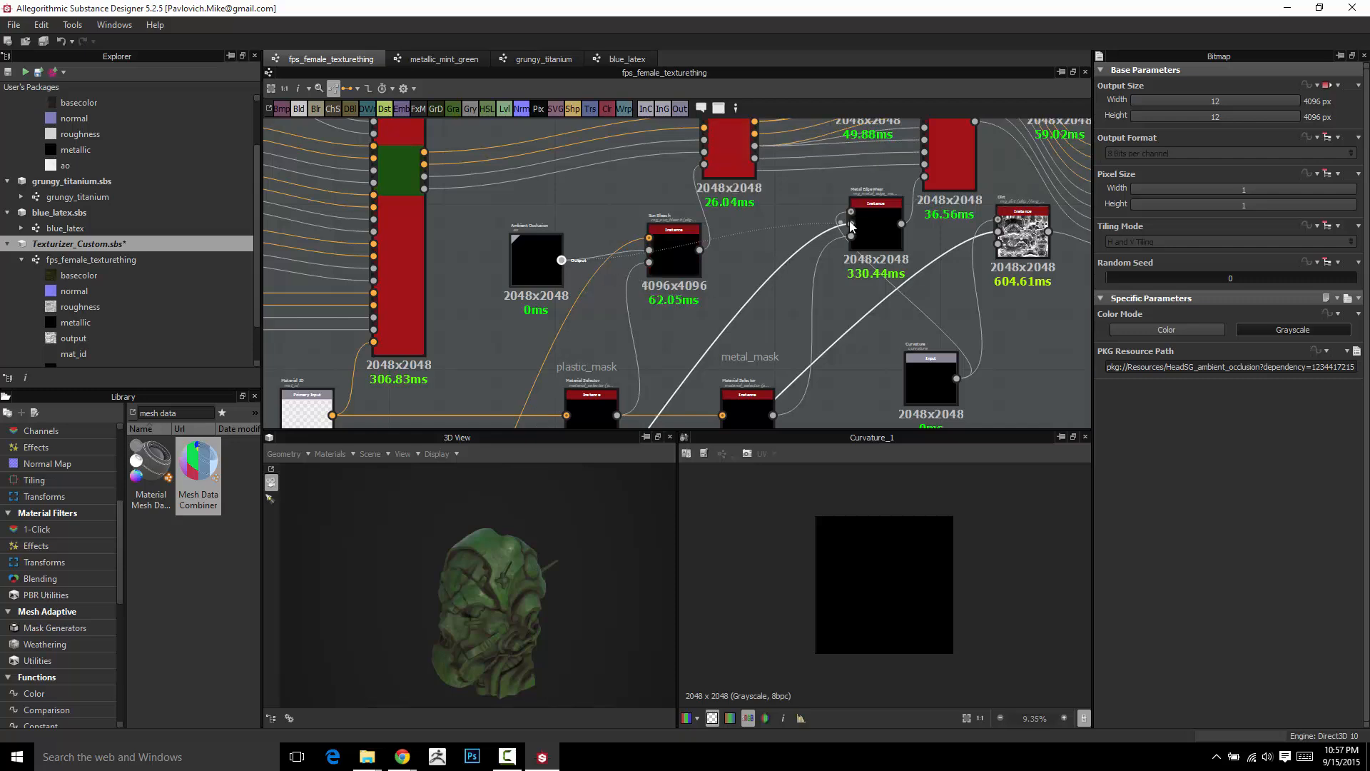
drag(850, 223, 616, 278)
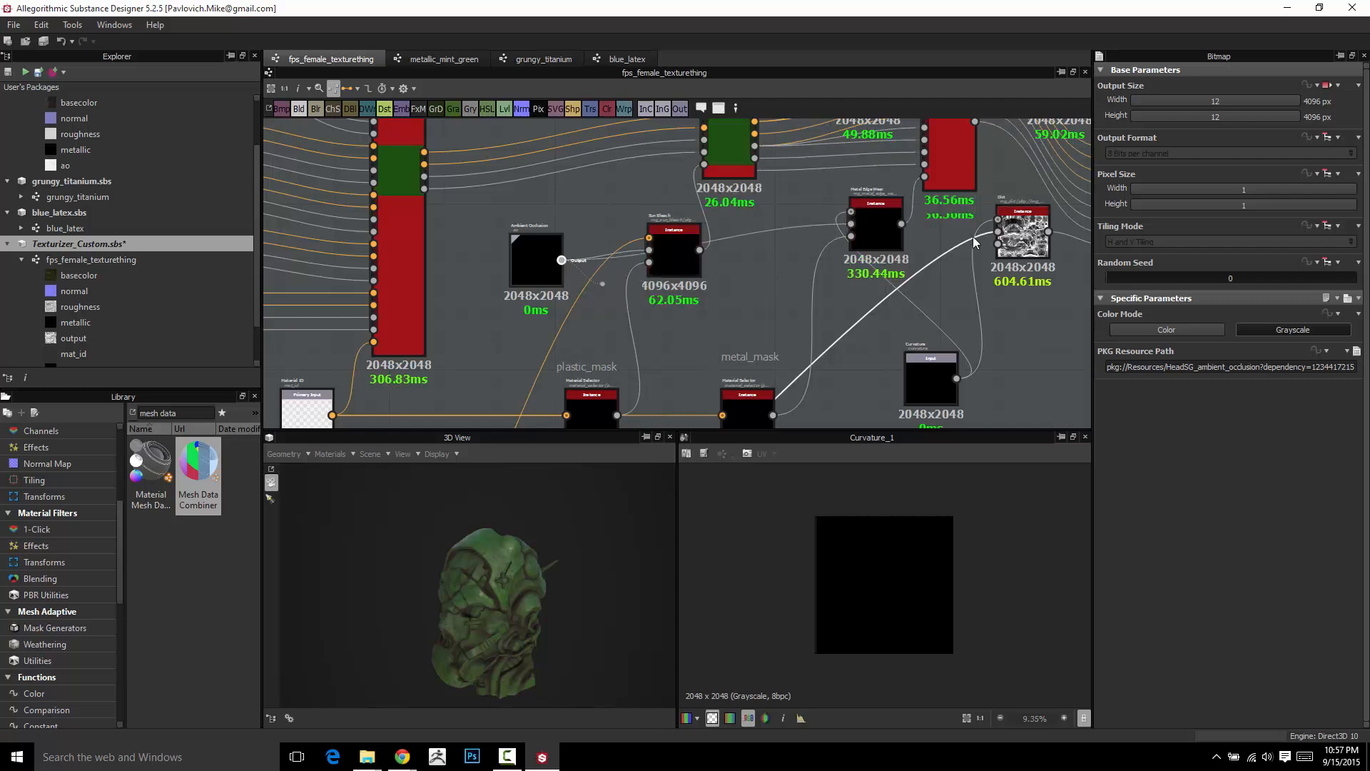
scroll(902, 292, down, 1)
scroll(902, 292, down, 2)
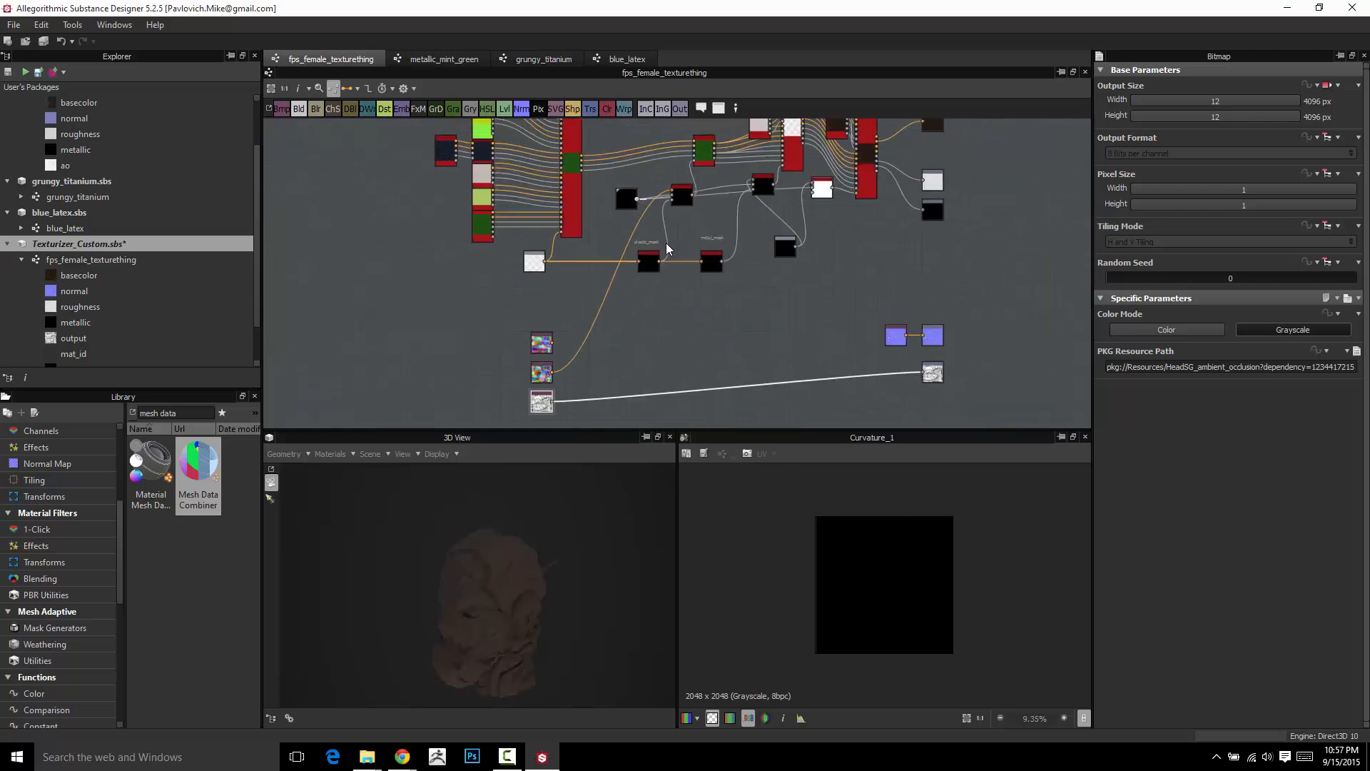
drag(626, 200, 541, 396)
Duplicate the Material ID color input and place the copy beside the position bitmap.
click(538, 261)
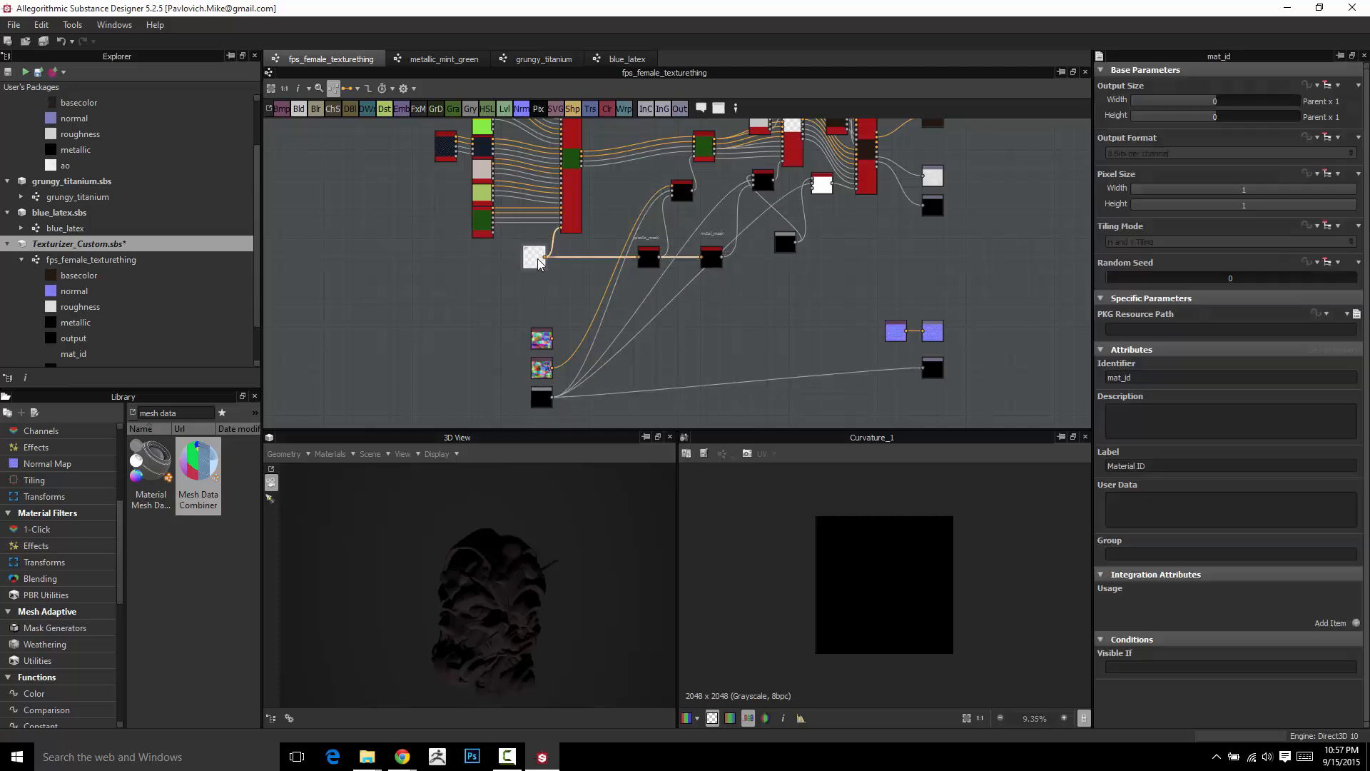
key(ctrl+v)
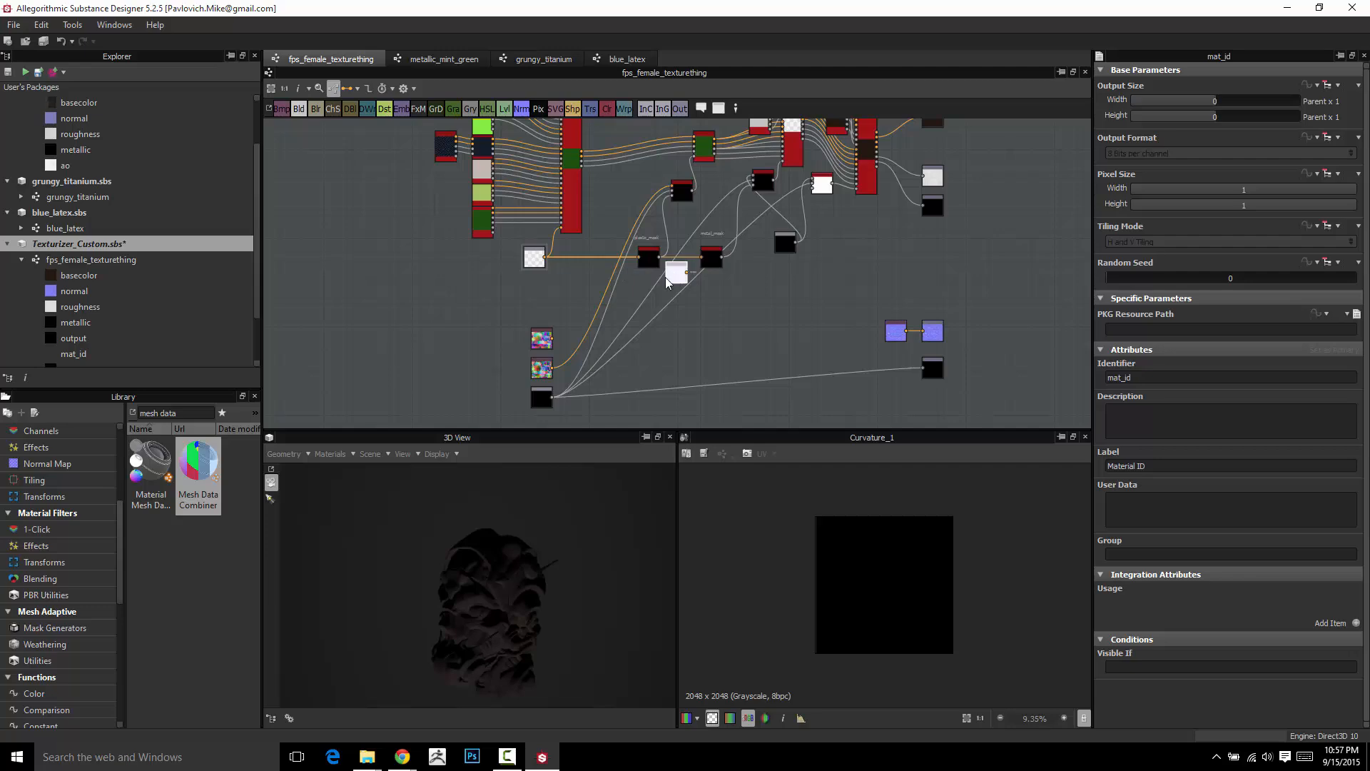
drag(672, 276, 516, 342)
scroll(517, 345, up, 5)
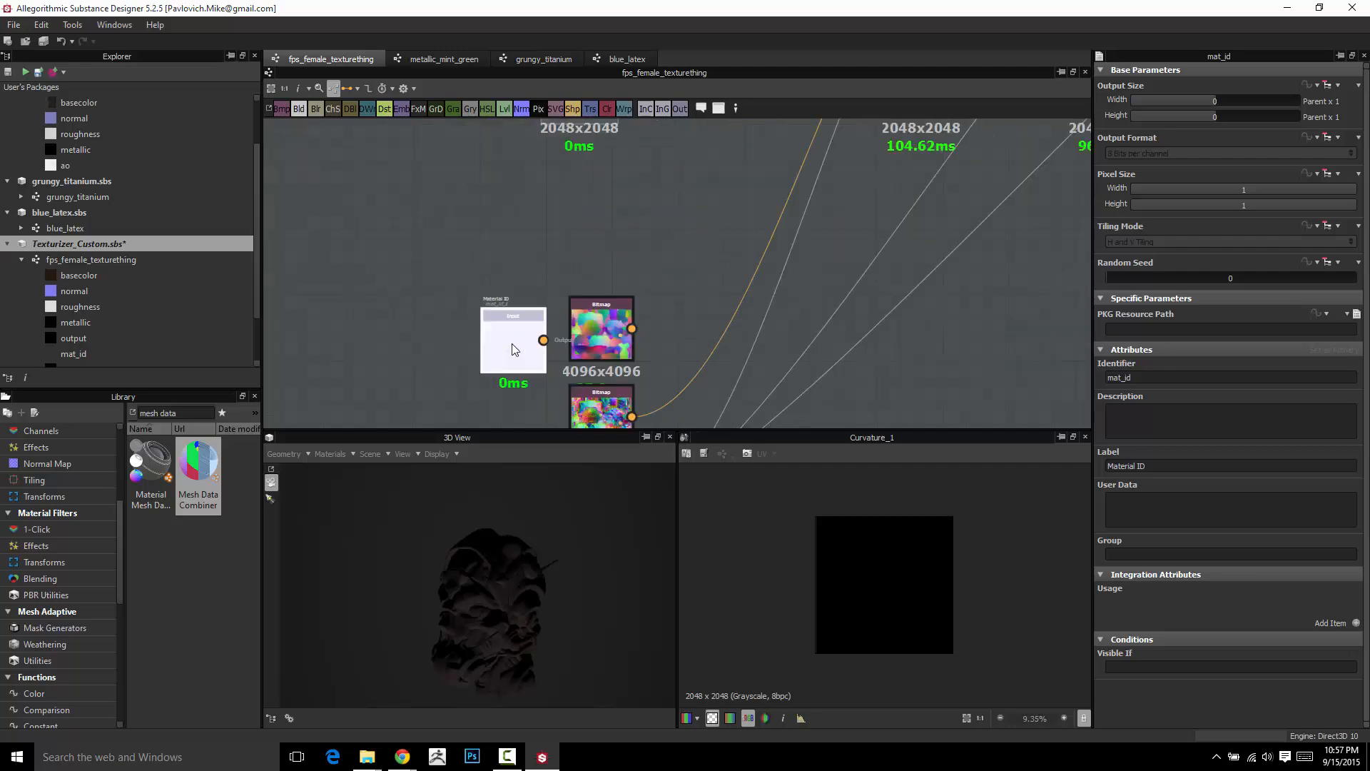
Delete the unconnected position bitmap.
scroll(606, 303, down, 5)
click(607, 300)
scroll(610, 297, up, 5)
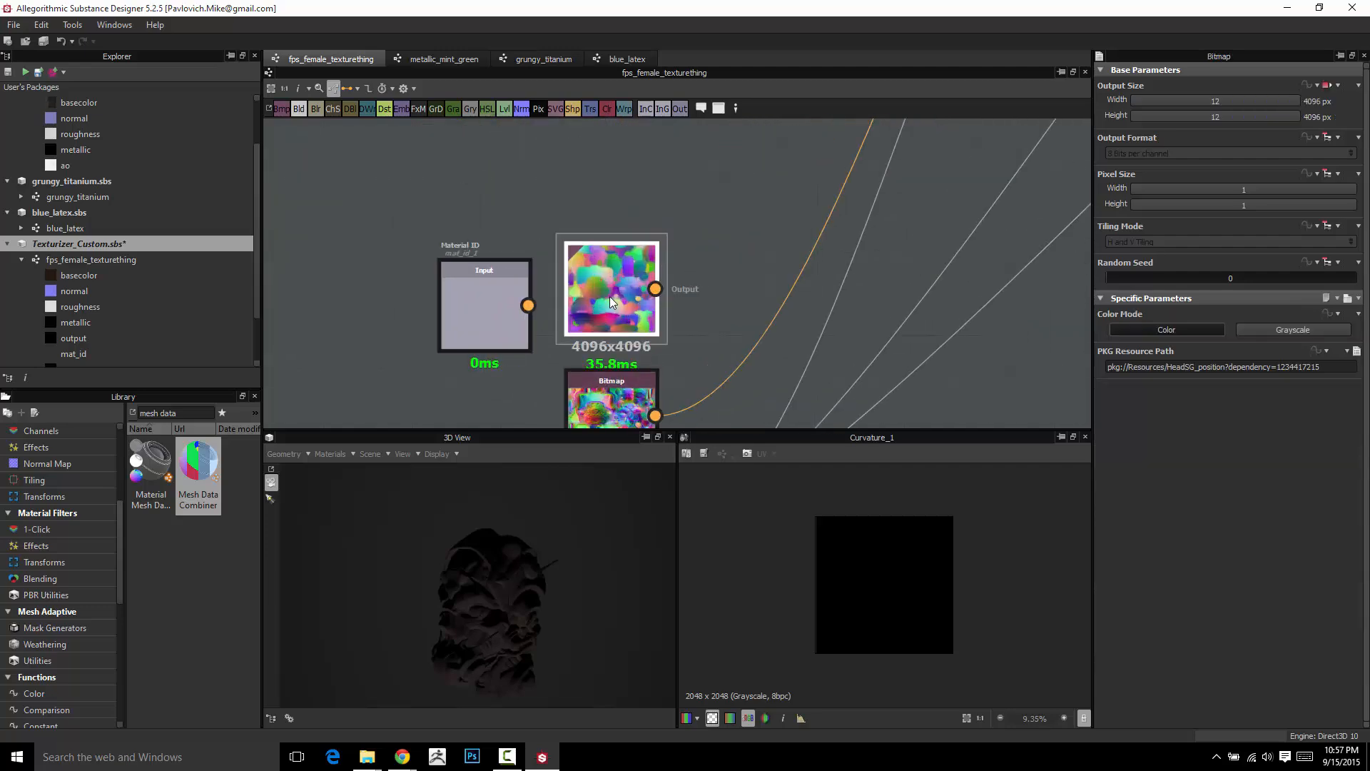
key(Delete)
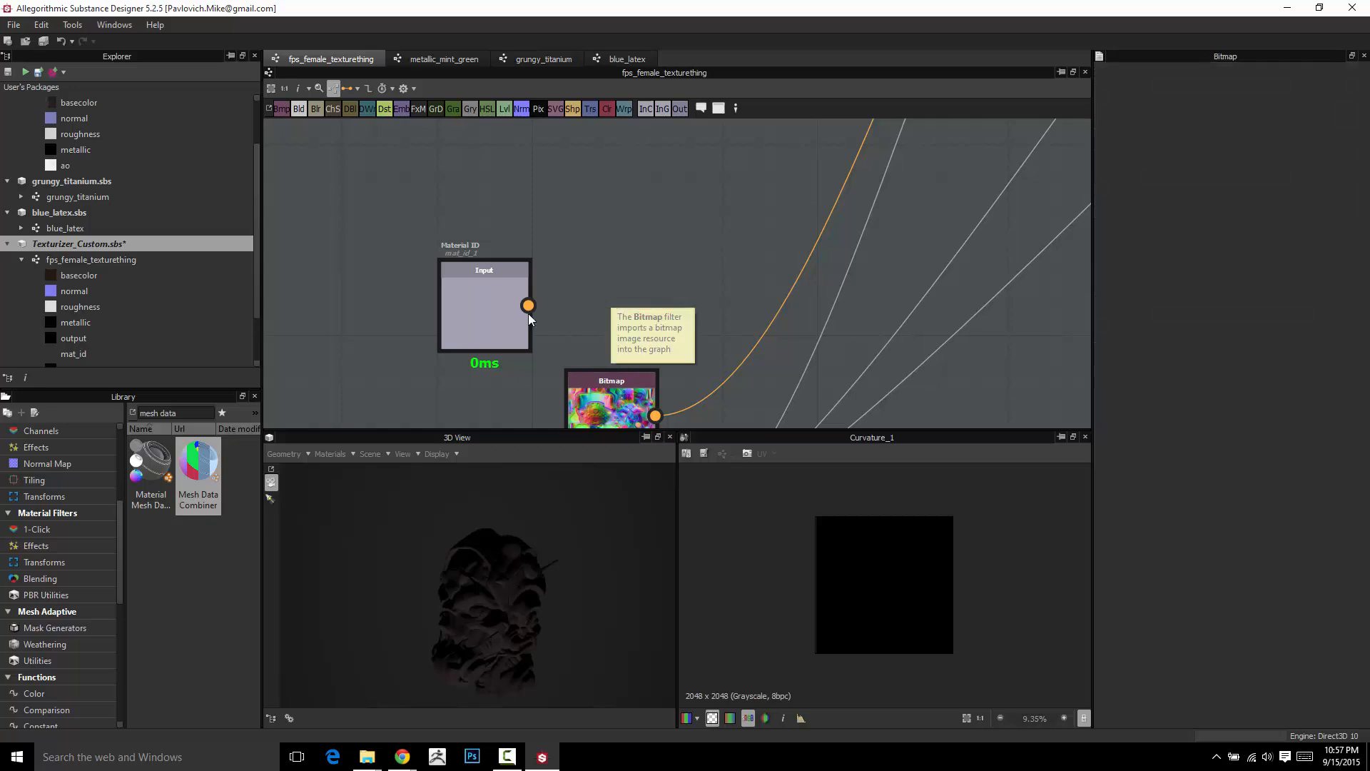
Move the duplicated color input beside the world space normals bitmap and check the bitmap's resource name.
drag(520, 297, 521, 374)
middle_drag(608, 400, 572, 268)
click(563, 181)
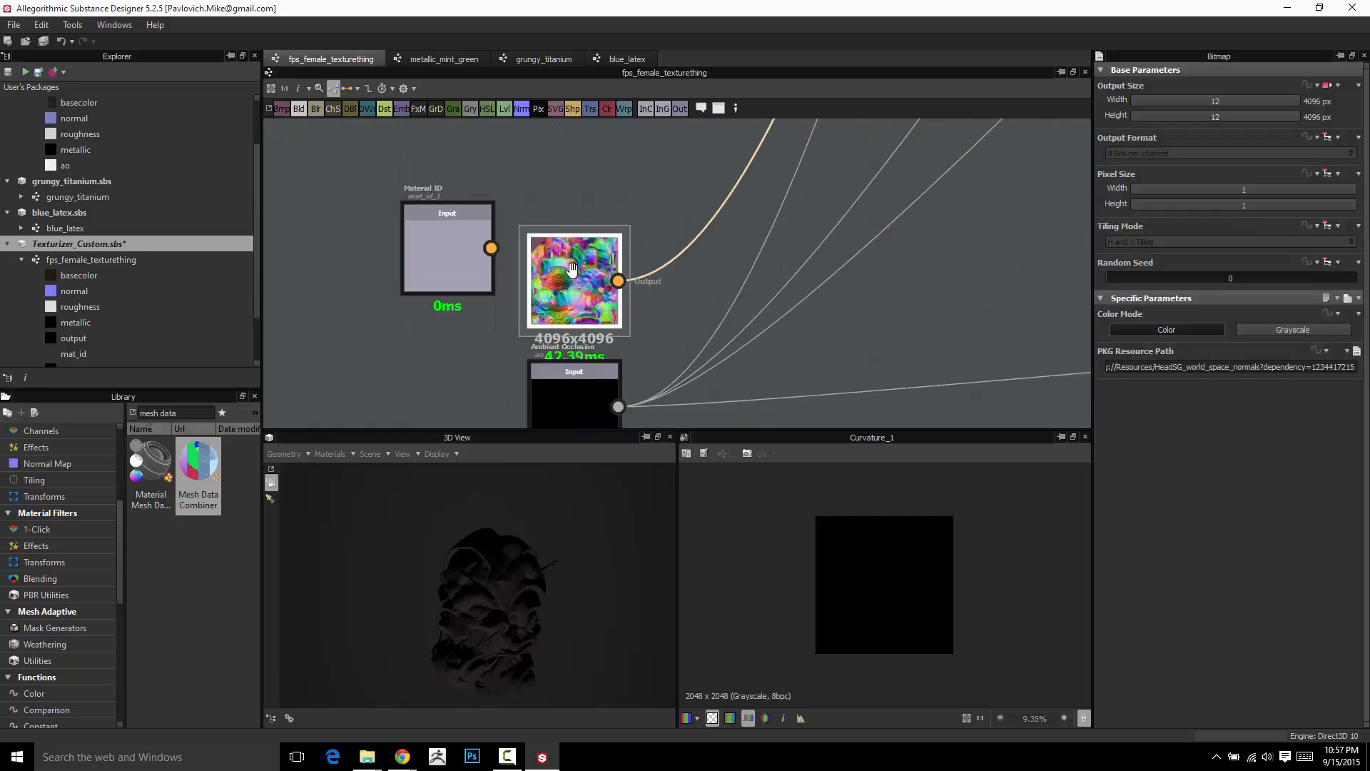
drag(1186, 367, 1245, 367)
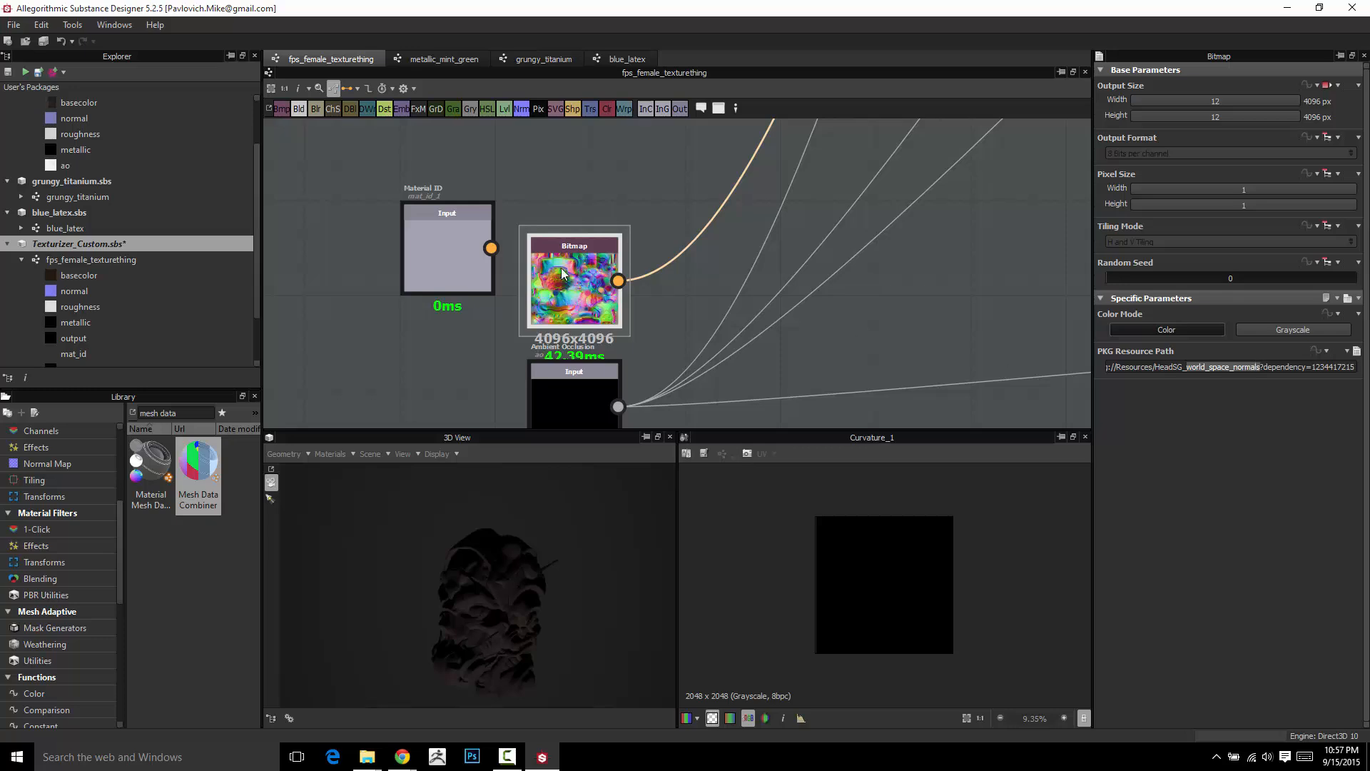
Rename the duplicated color input's identifier and label after the world space normals map.
click(477, 246)
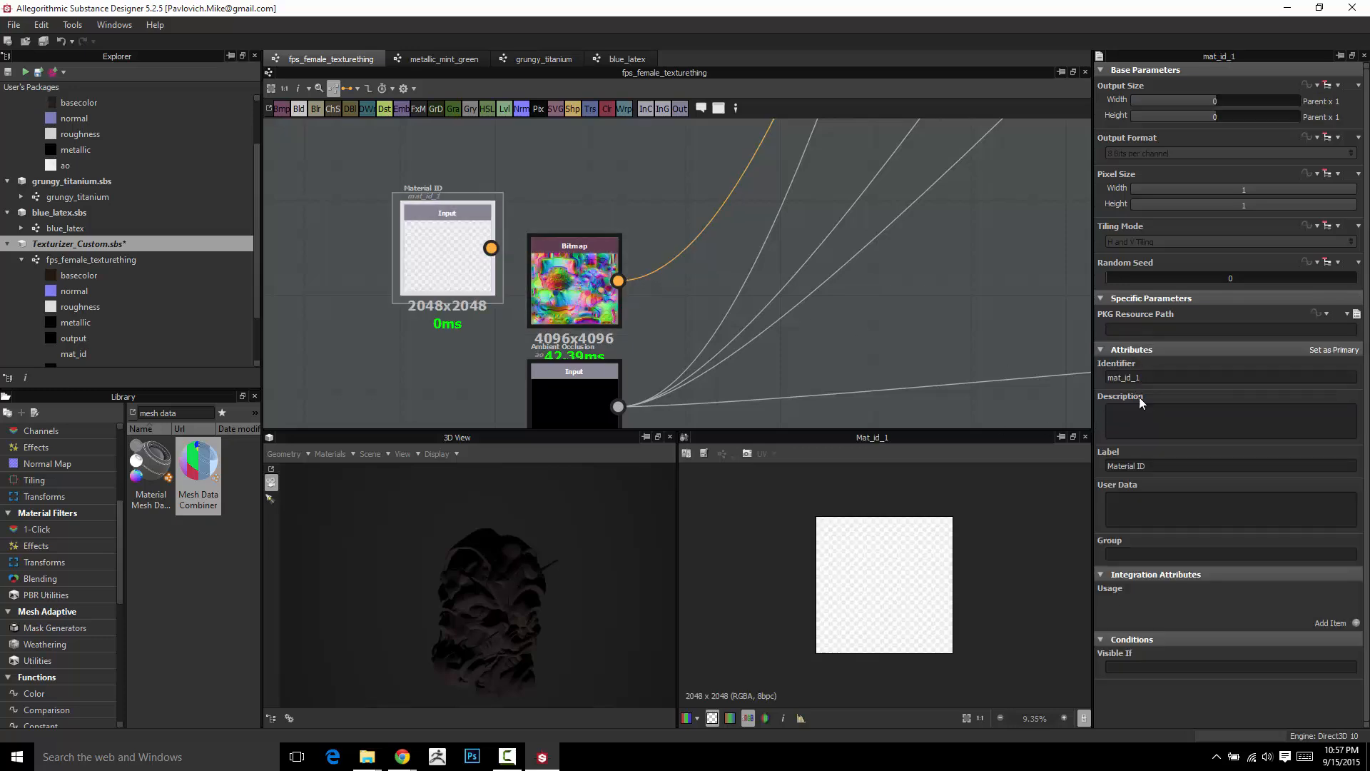
text(w)
key(Tab)
text(W)
key(Return)
Link the world space normals input to the Sun Bleach node, delete the corresponding bitmap and put the input in its place.
scroll(489, 283, down, 4)
click(546, 260)
scroll(513, 211, down, 5)
middle_drag(511, 207, 480, 342)
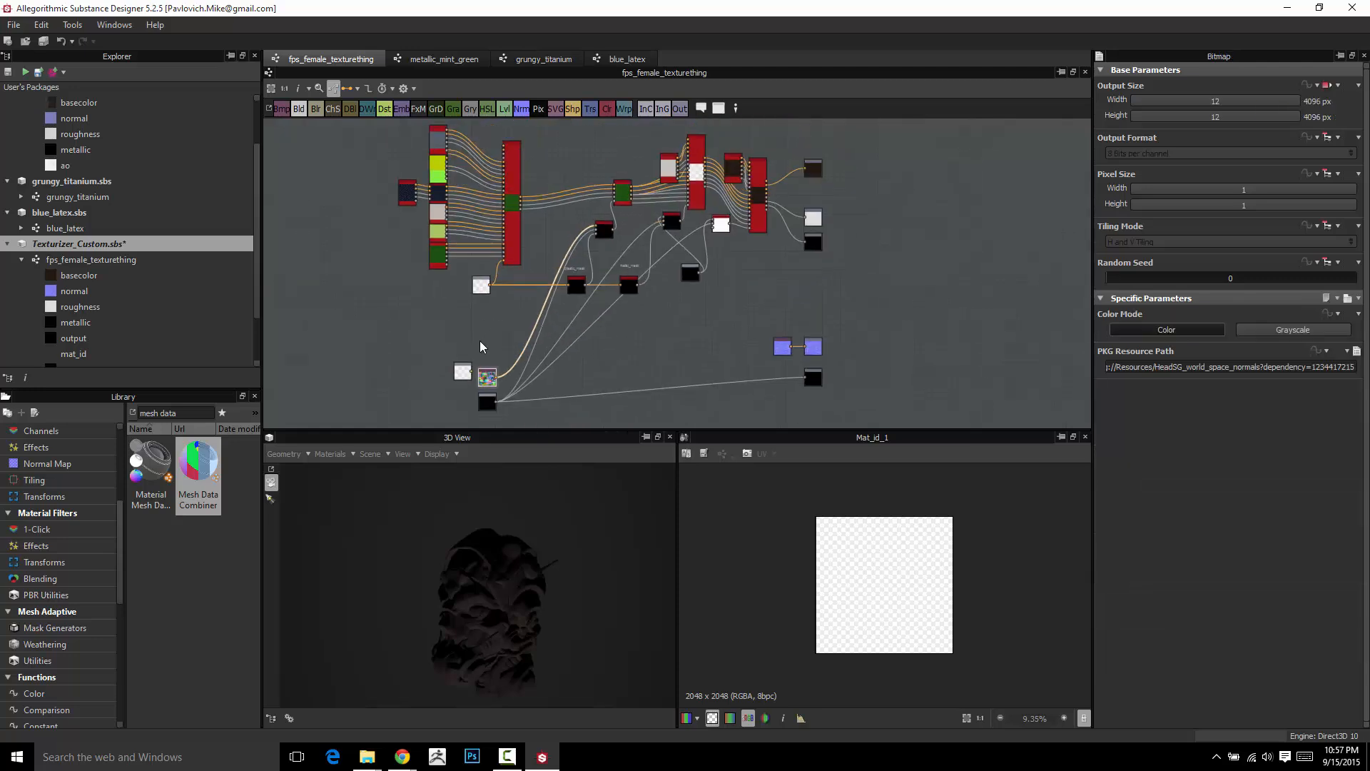
drag(473, 374, 595, 228)
key(Delete)
drag(468, 386, 491, 384)
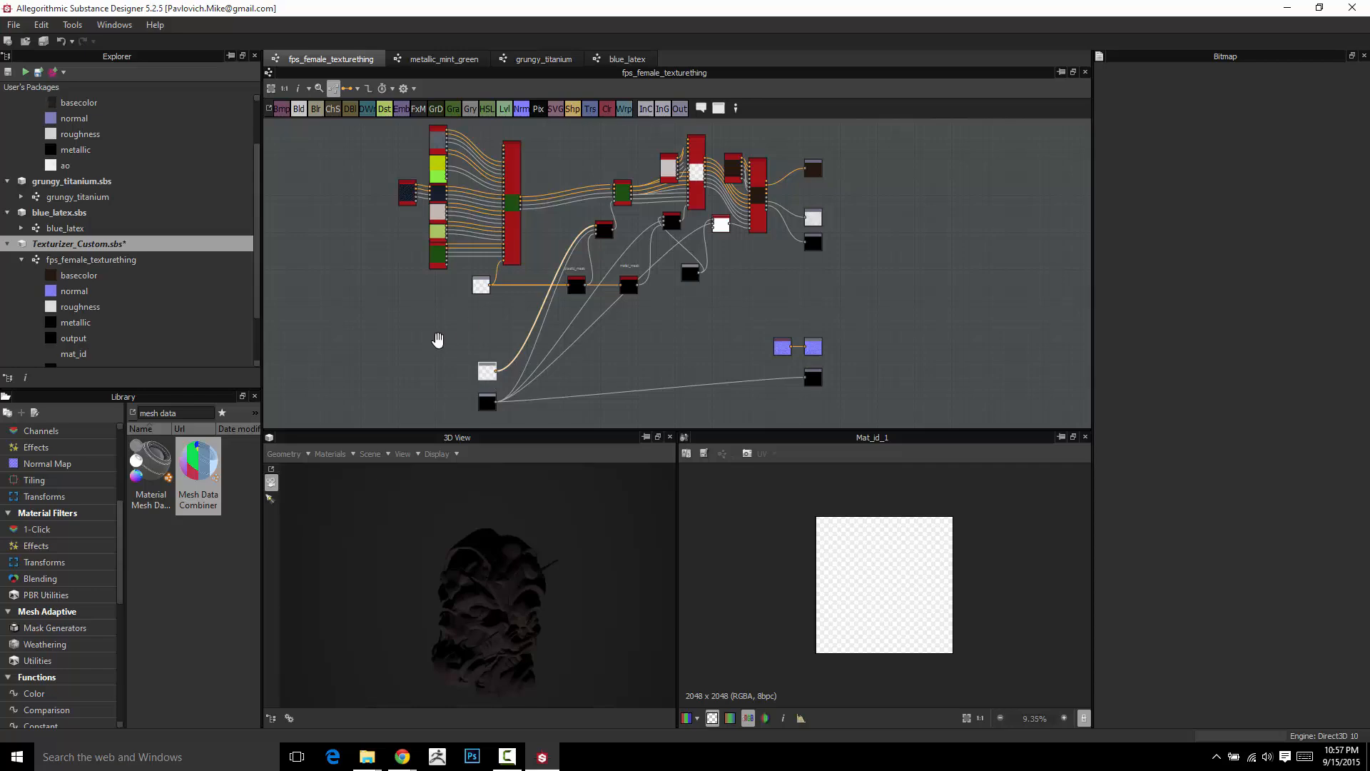
middle_drag(437, 336, 425, 368)
drag(530, 553, 472, 571)
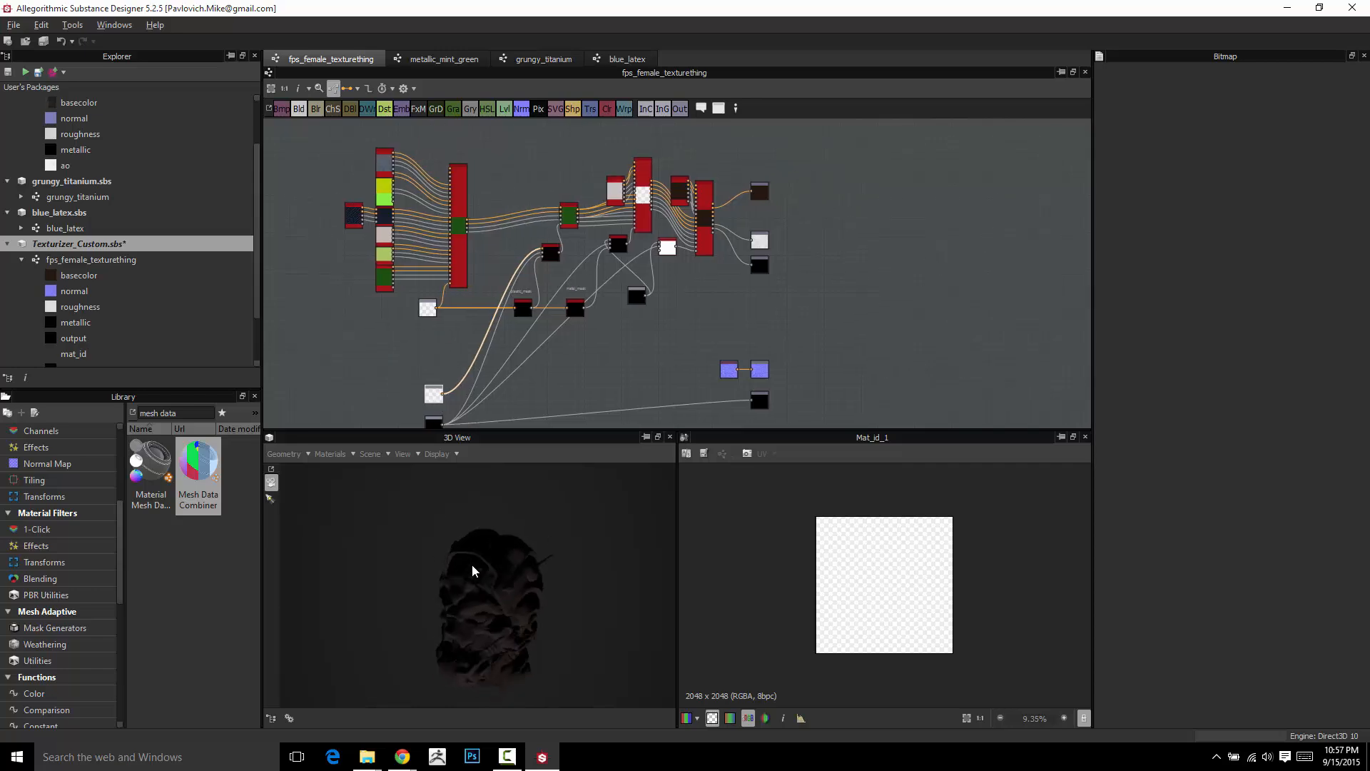
Paste a copy of the color input and position it beside the bitmap feeding the Normal output.
scroll(623, 312, up, 3)
middle_drag(702, 272, 570, 380)
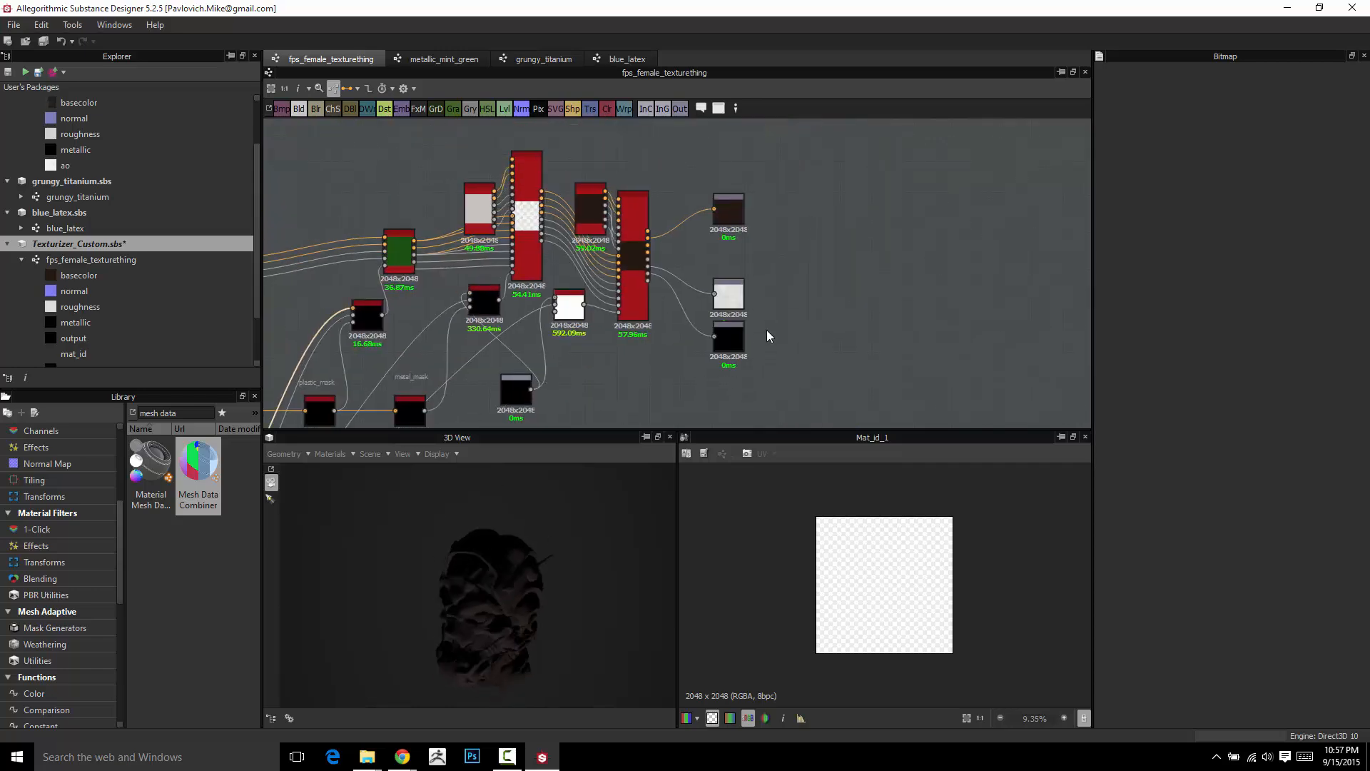
middle_drag(686, 421, 730, 199)
middle_drag(612, 236, 886, 203)
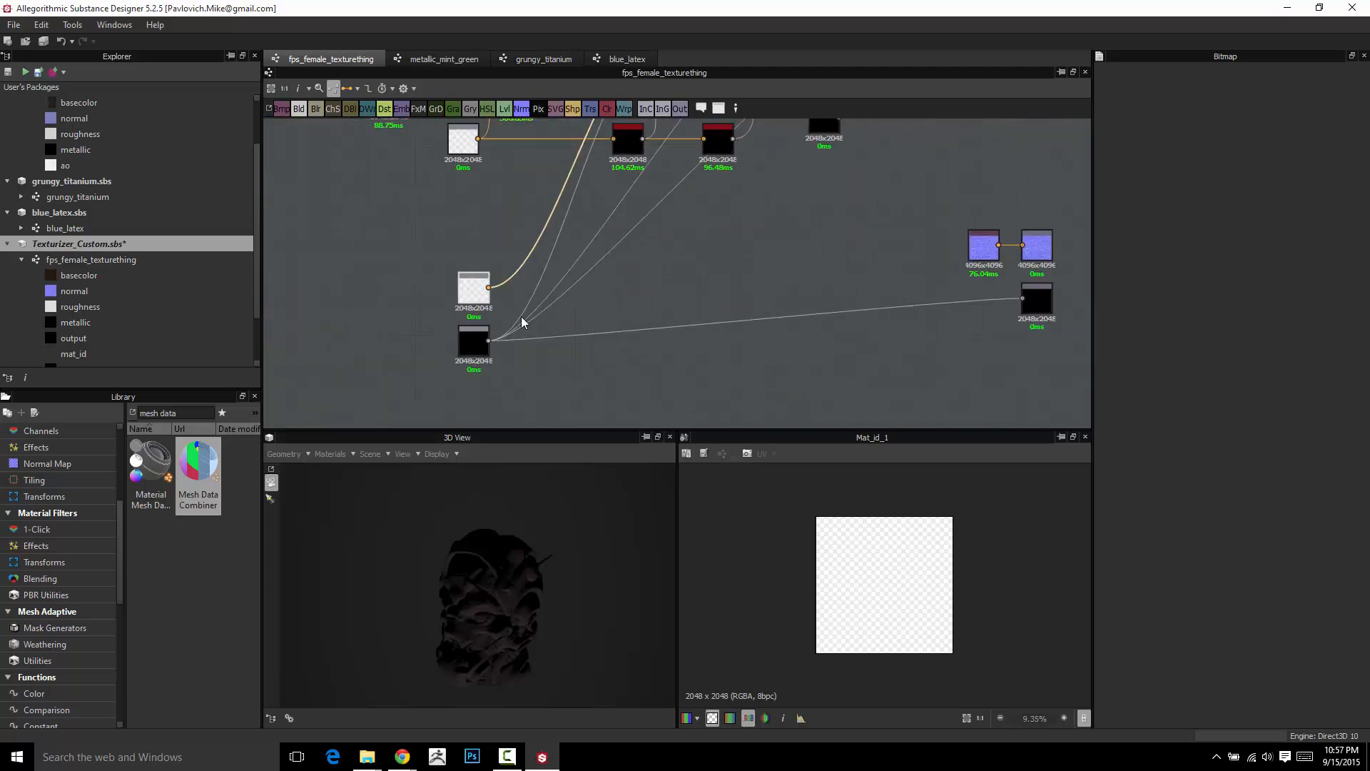
key(ctrl+v)
drag(668, 277, 964, 253)
middle_drag(931, 248, 636, 255)
scroll(637, 255, up, 5)
drag(728, 250, 606, 247)
middle_drag(648, 244, 490, 280)
drag(431, 294, 485, 283)
Set the pasted input's identifier to normal and its label to Normal.
double_click(502, 294)
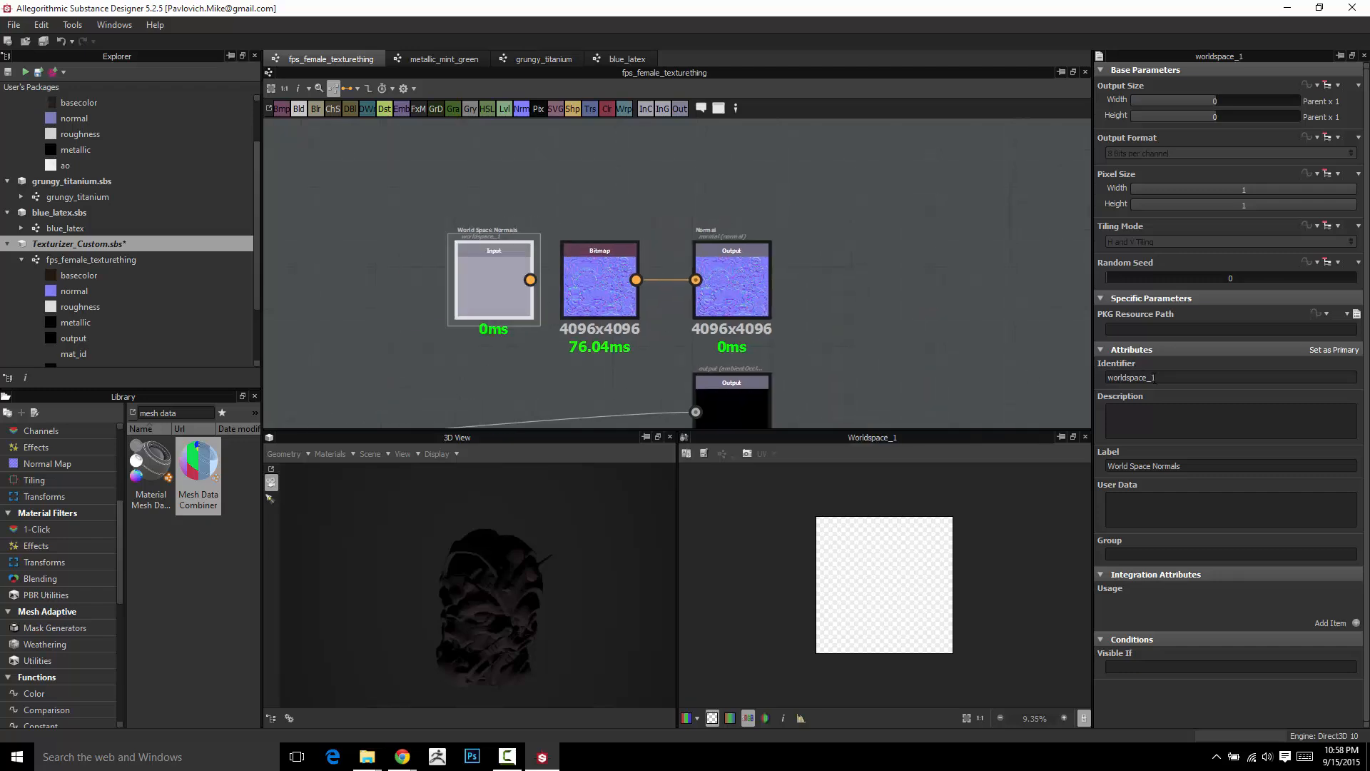
text(norm)
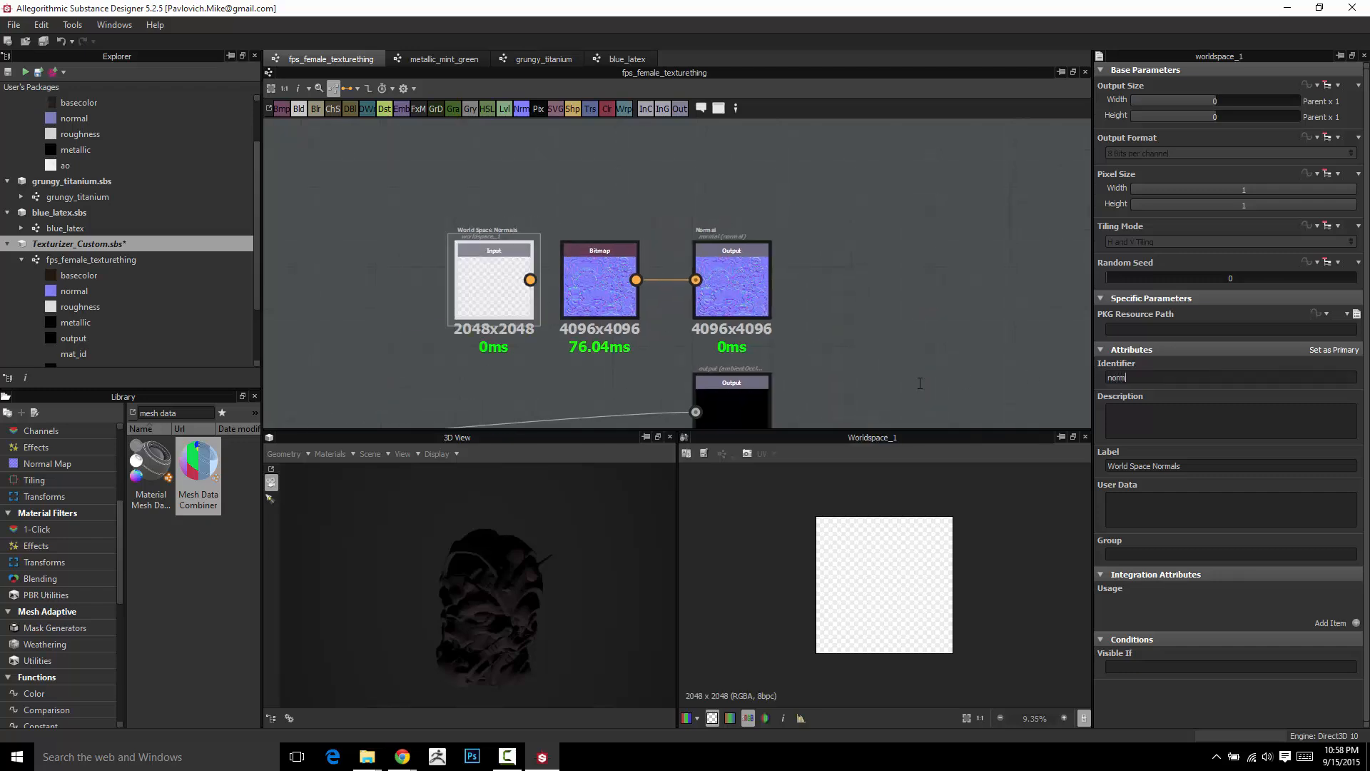
key(Tab)
key(Tab)
drag(1189, 462, 989, 469)
text(Normal)
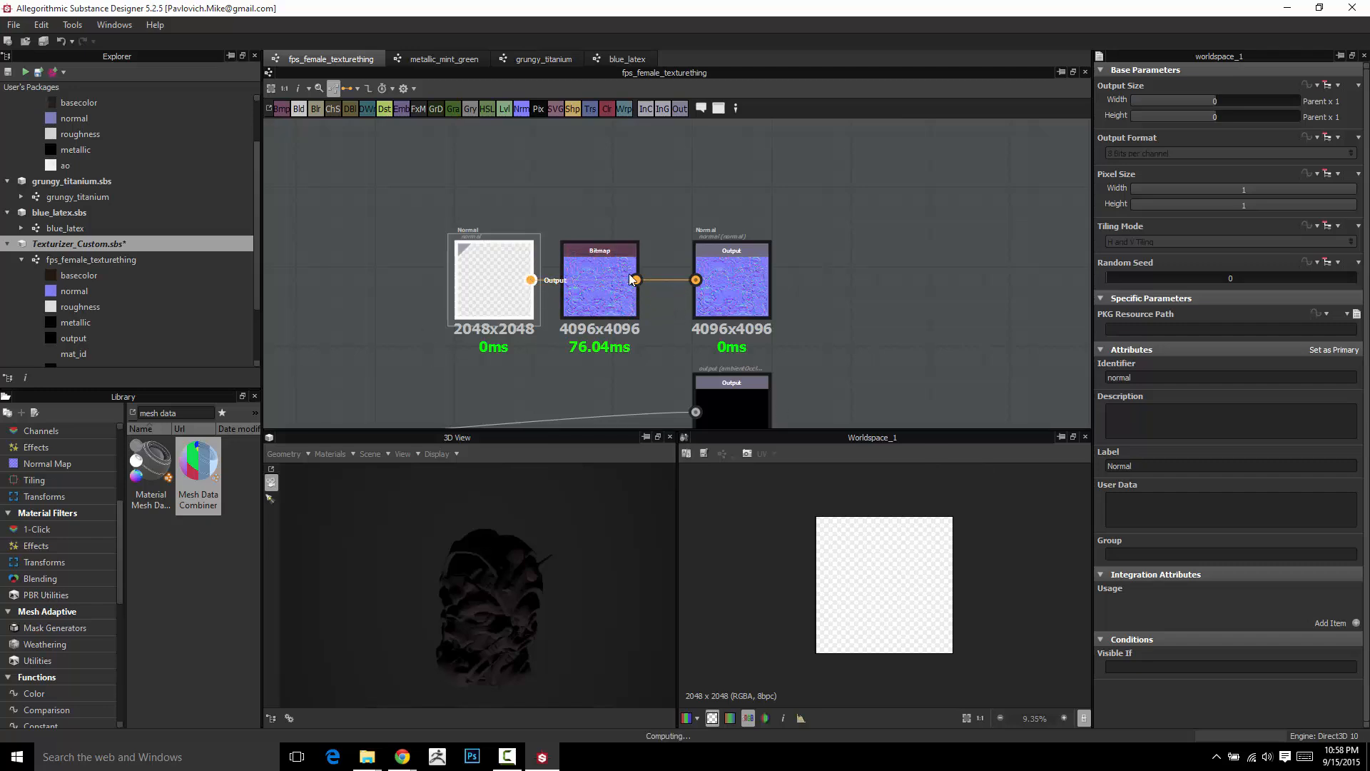
Replace the normal bitmap with the Normal input linked to the Normal output, and save the Texturizer_Custom package.
click(605, 255)
key(Delete)
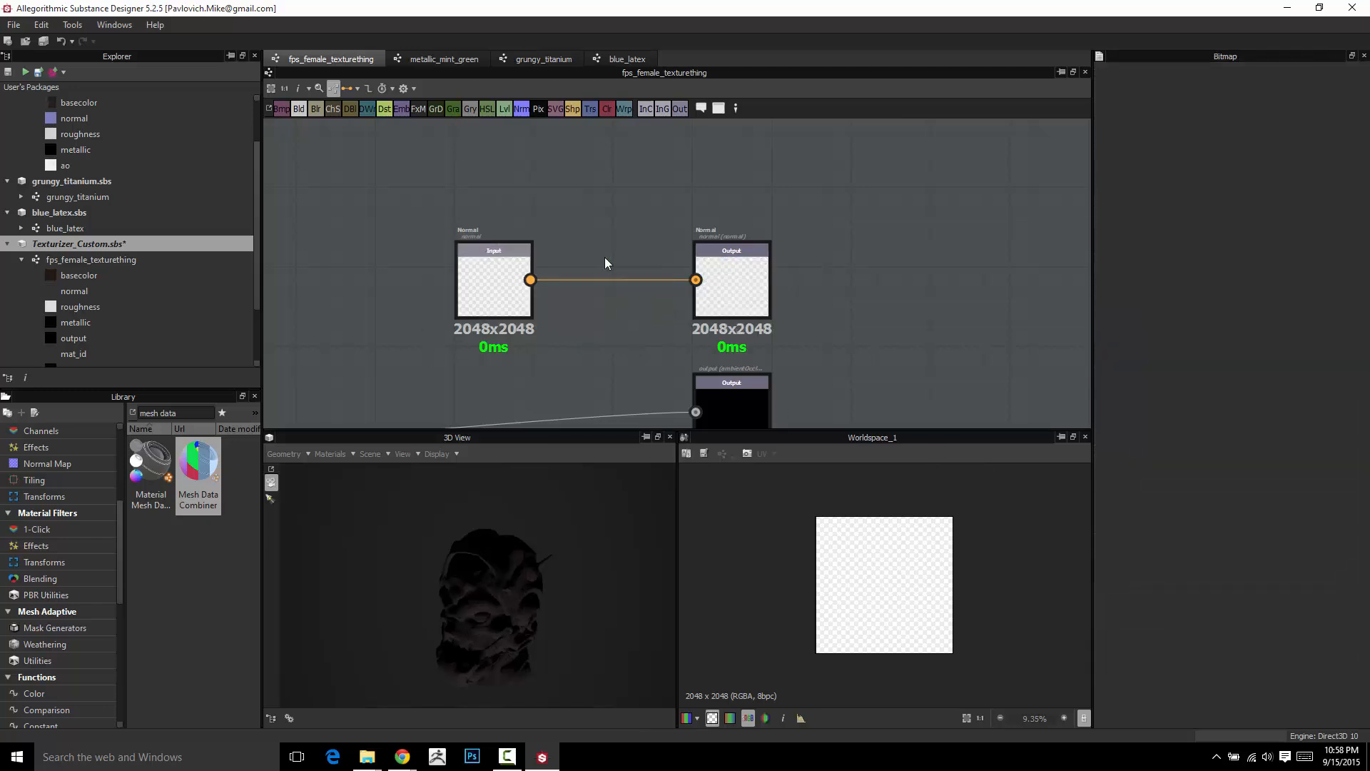
drag(499, 268, 597, 265)
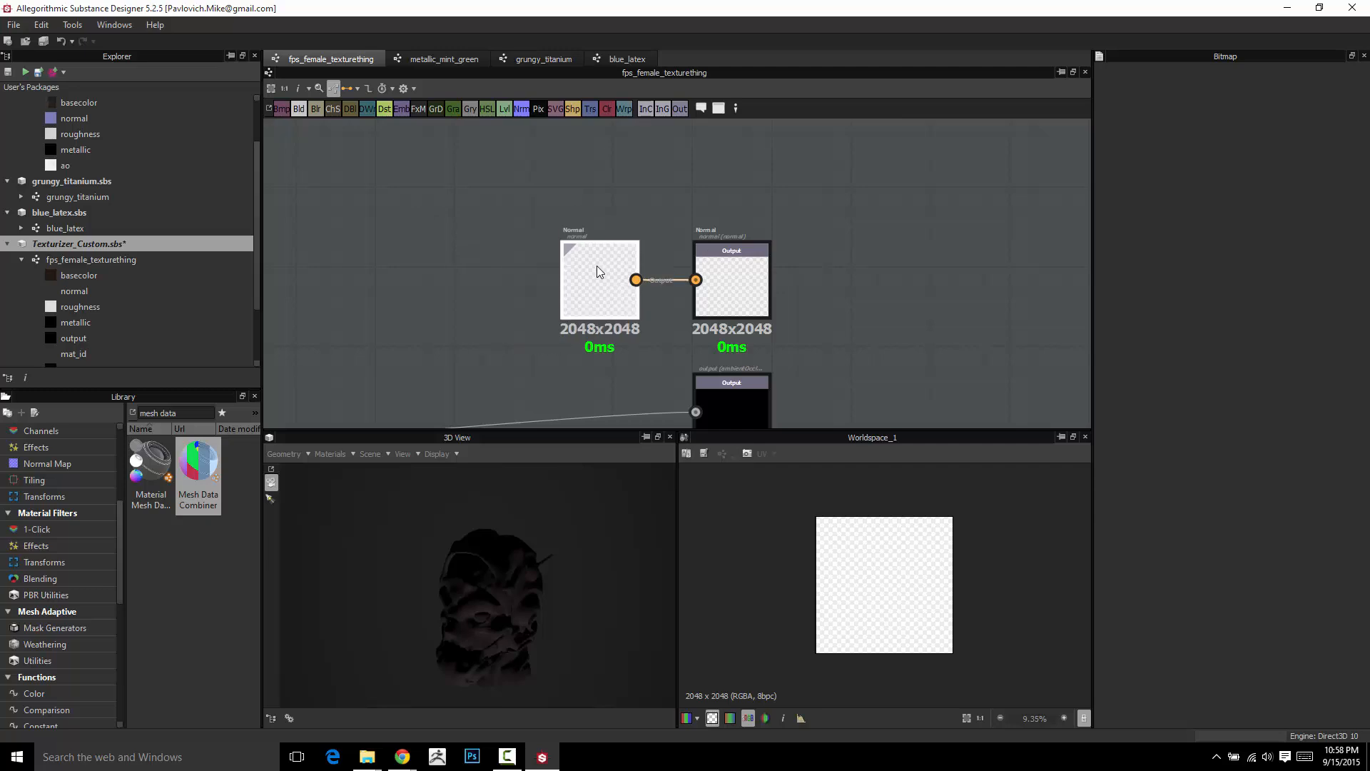
click(92, 242)
key(ctrl+s)
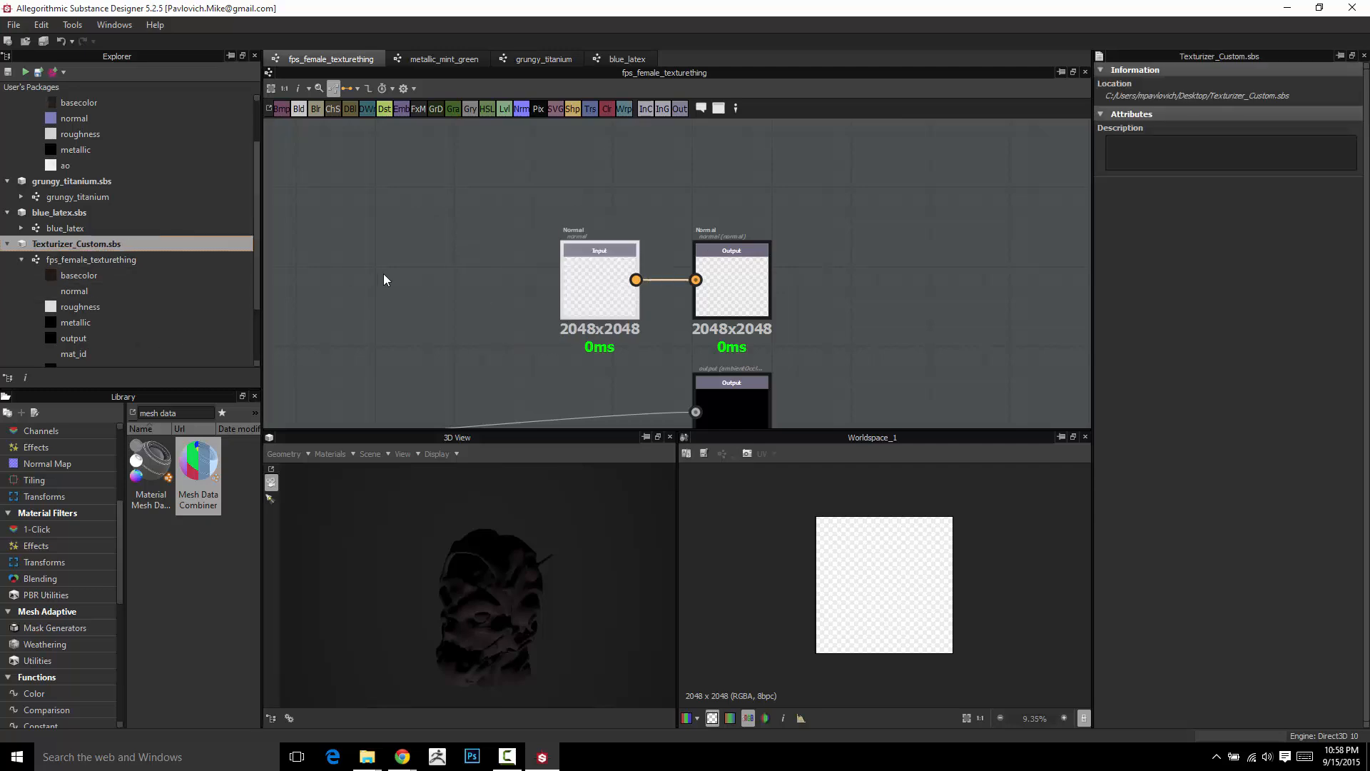
scroll(180, 249, up, 2)
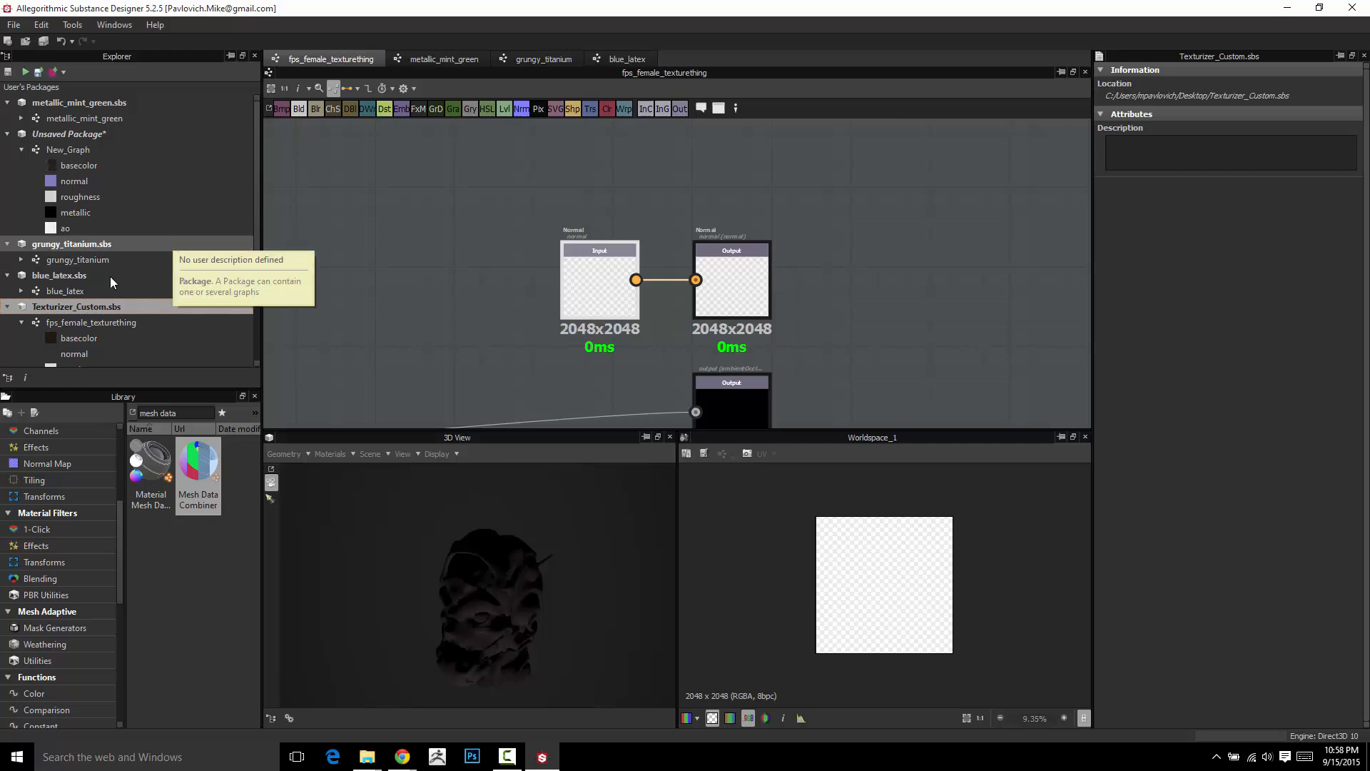
click(68, 134)
right_click(74, 135)
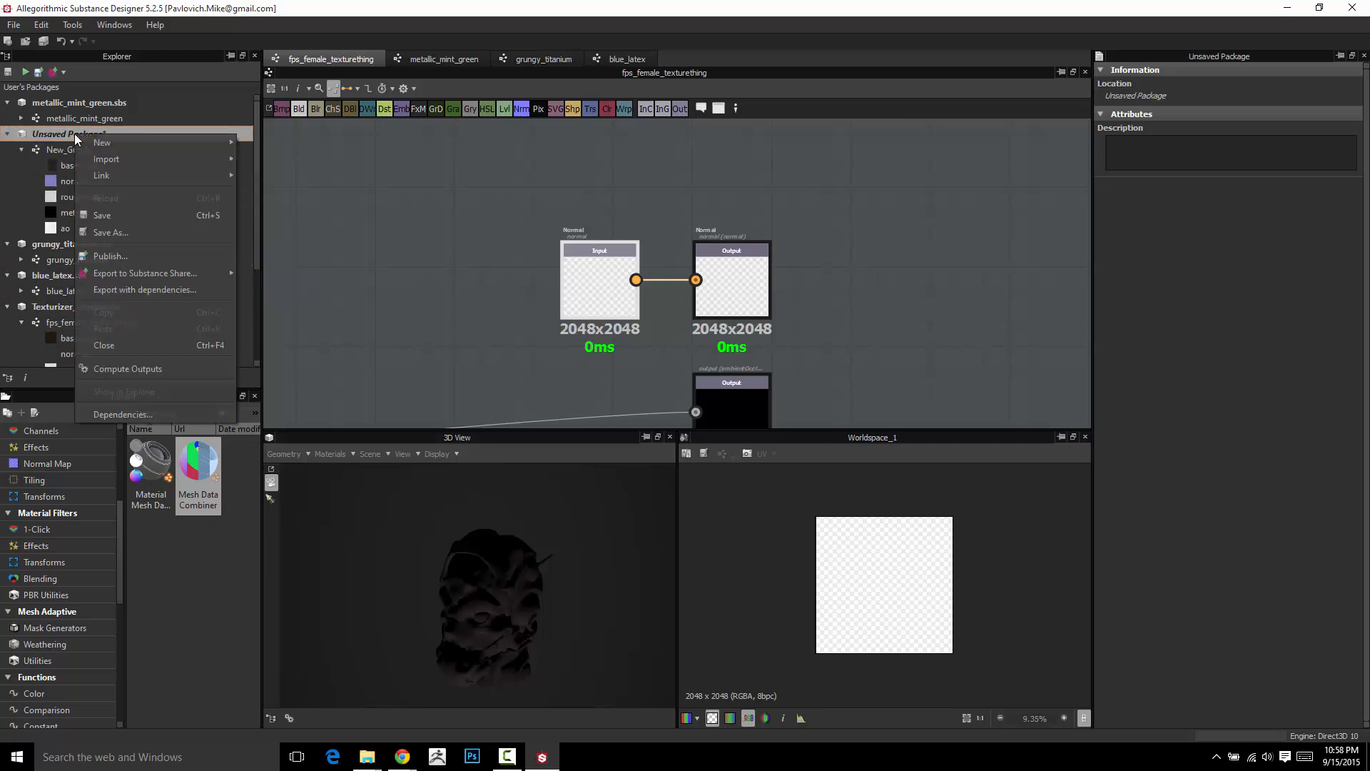
click(104, 347)
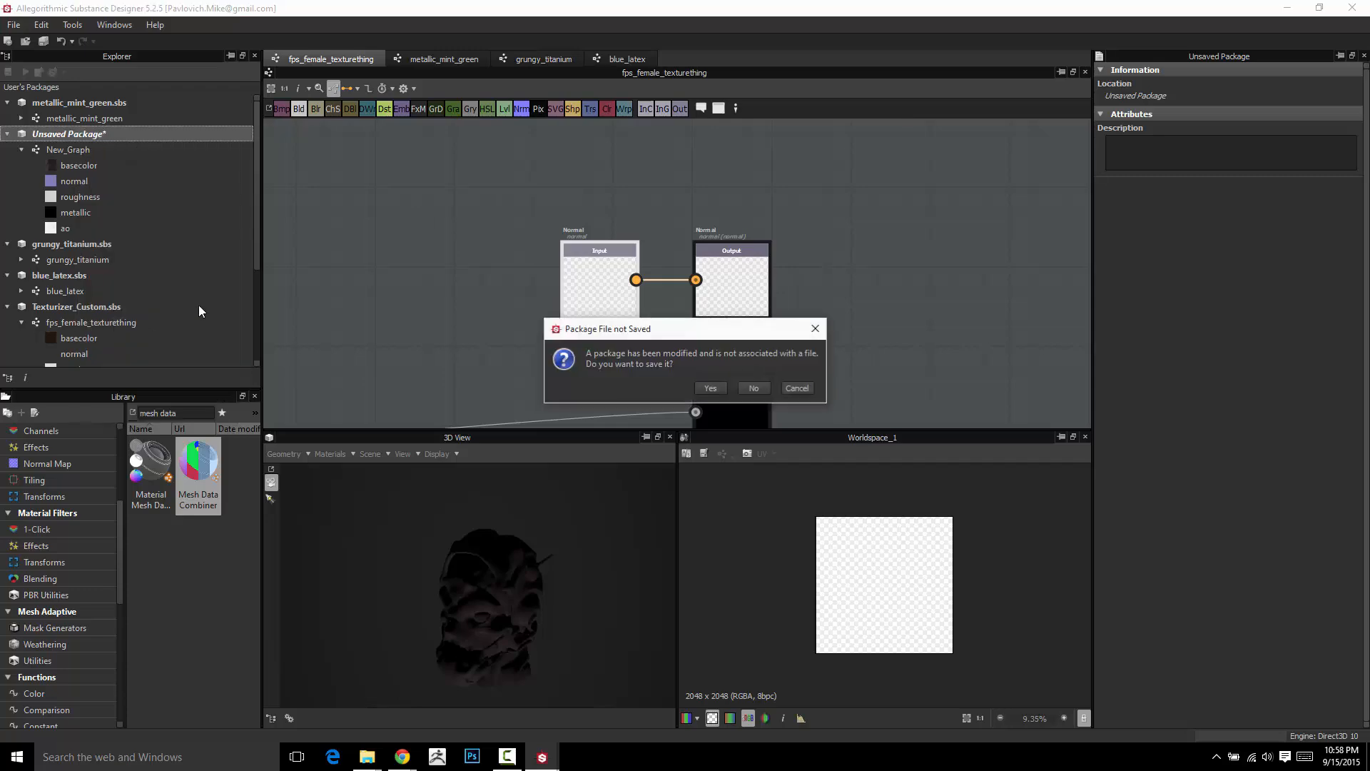
click(710, 388)
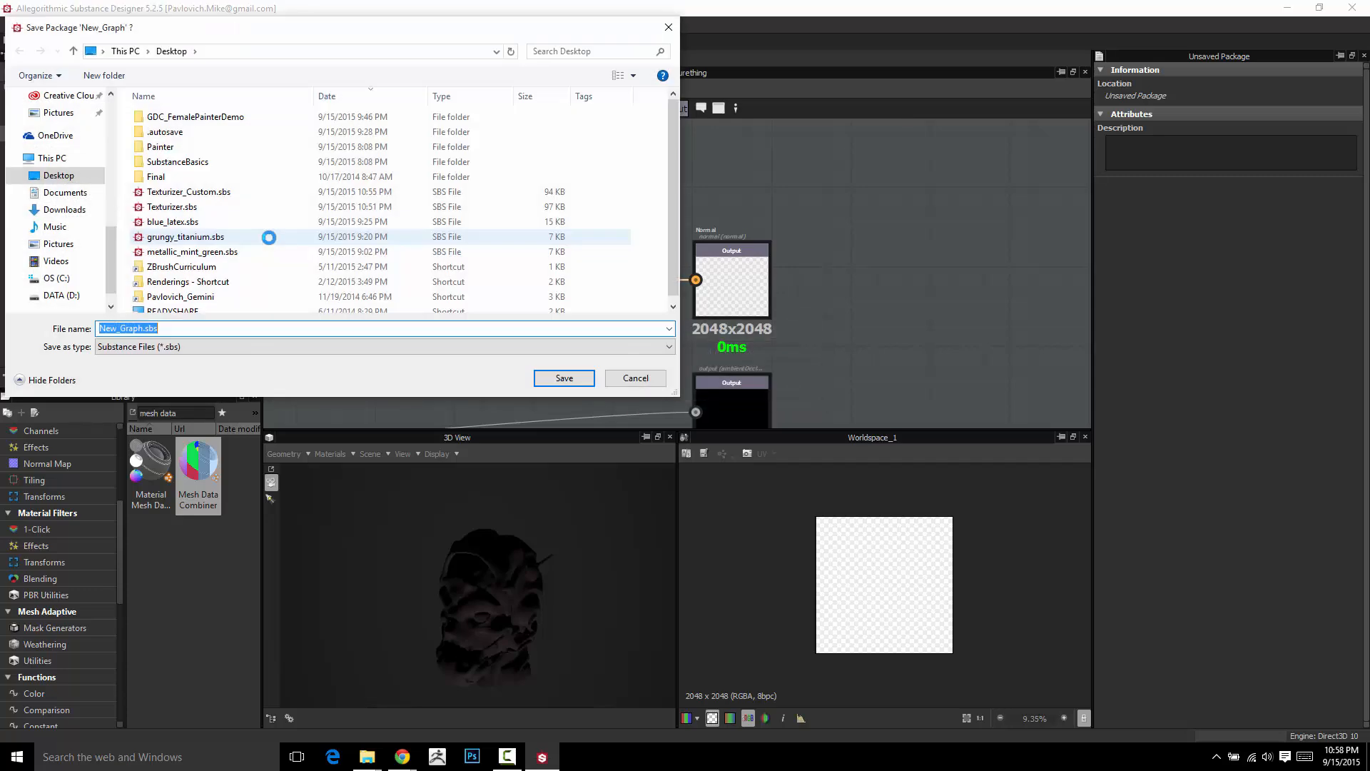
click(564, 378)
Close the unsaved package containing New_Graph, discarding its changes.
right_click(73, 132)
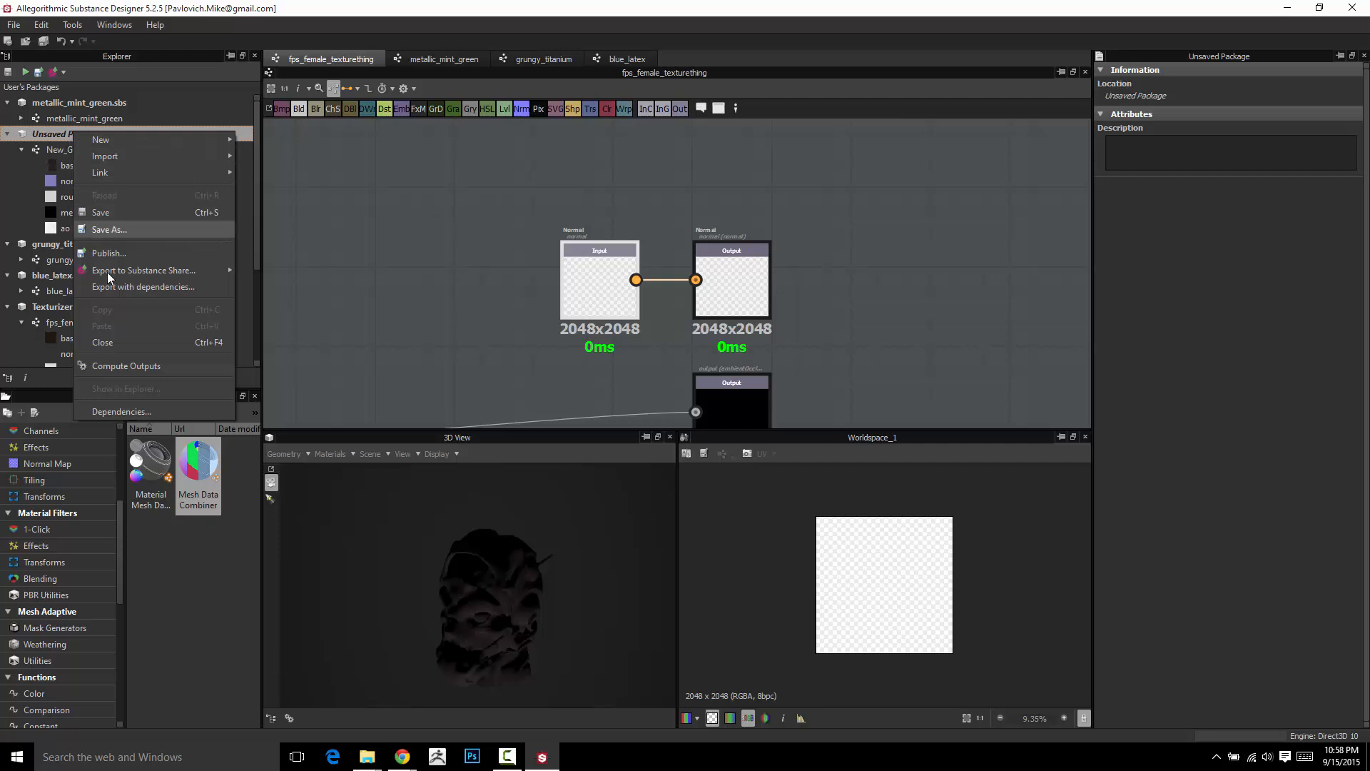
click(109, 342)
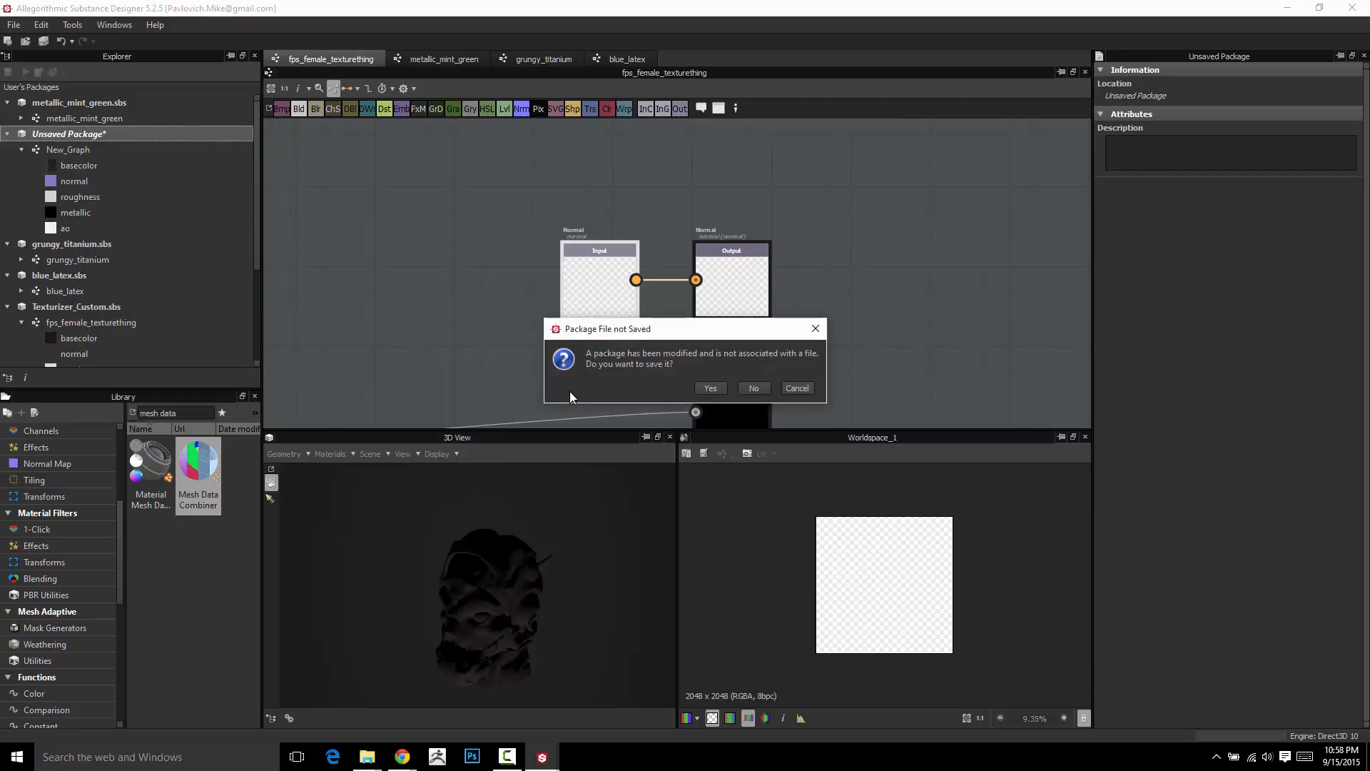
click(752, 387)
Collapse the metallic_mint_green, grungy_titanium, blue_latex and Texturizer_Custom packages in the explorer.
click(7, 102)
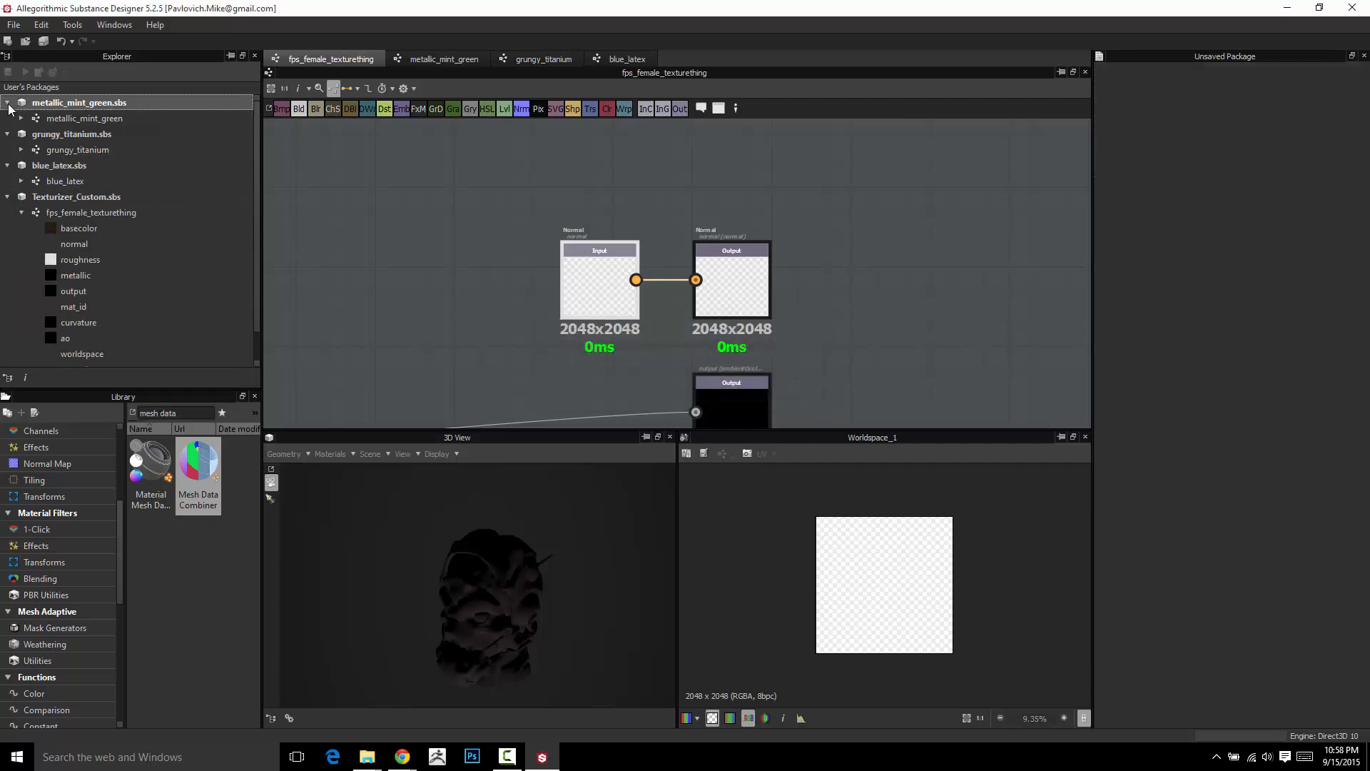
click(7, 118)
click(7, 133)
click(8, 149)
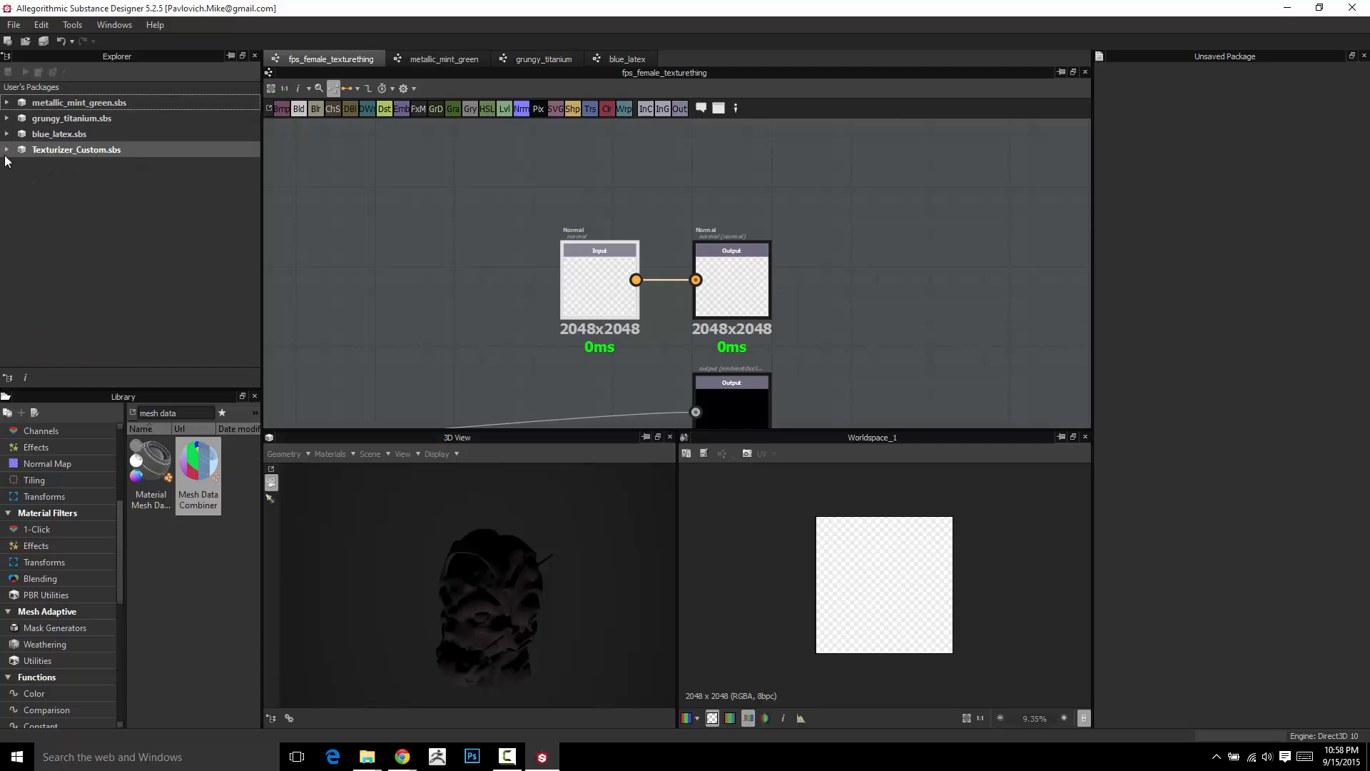
Create a new substance graph from the Physically Based (Metallic/Roughness) template.
click(14, 26)
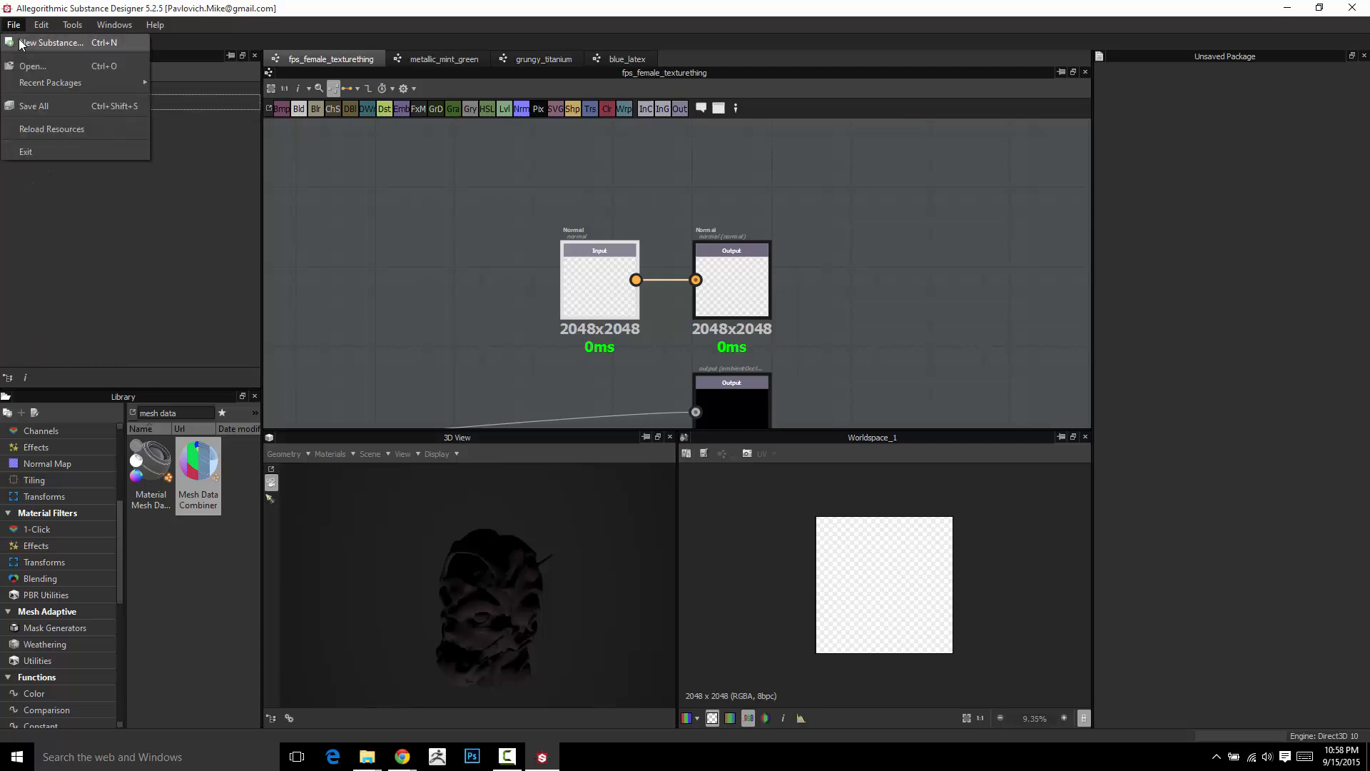
click(27, 43)
click(929, 233)
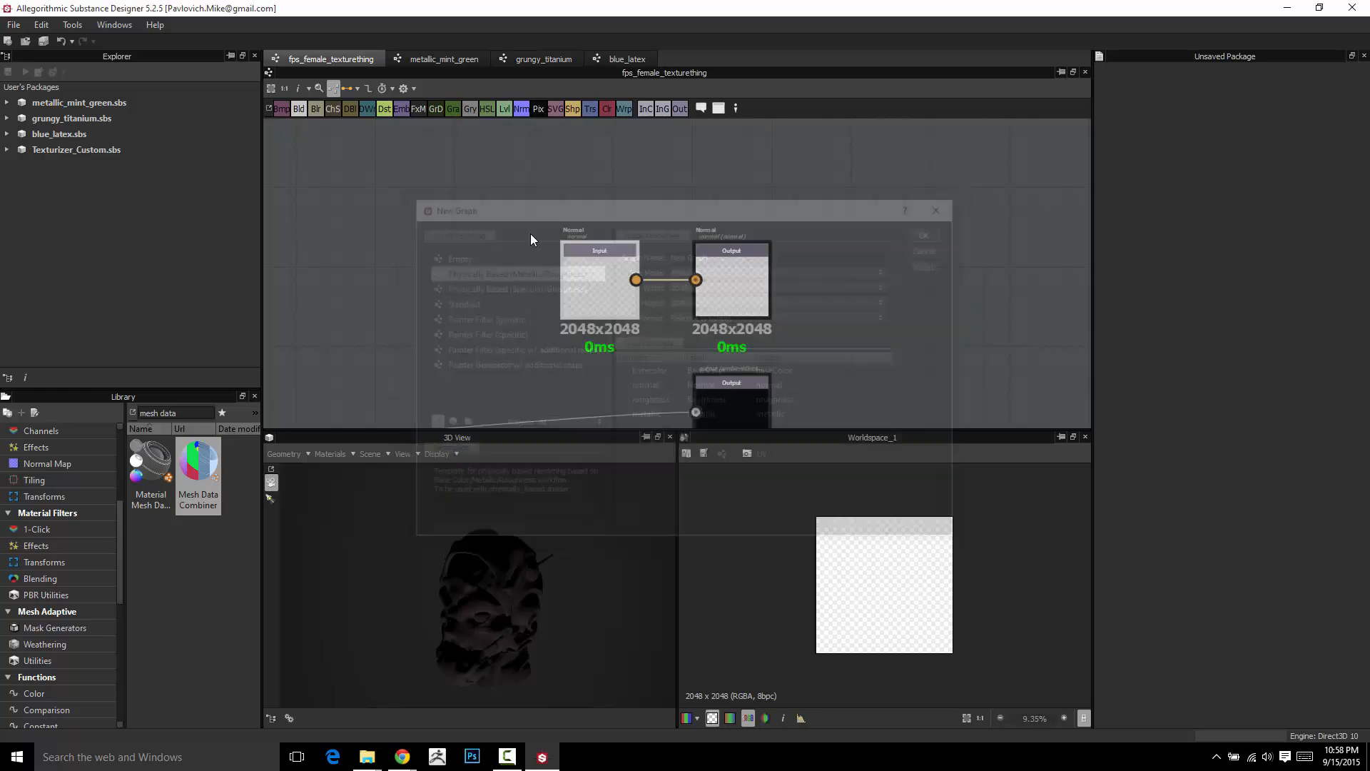
scroll(524, 262, down, 4)
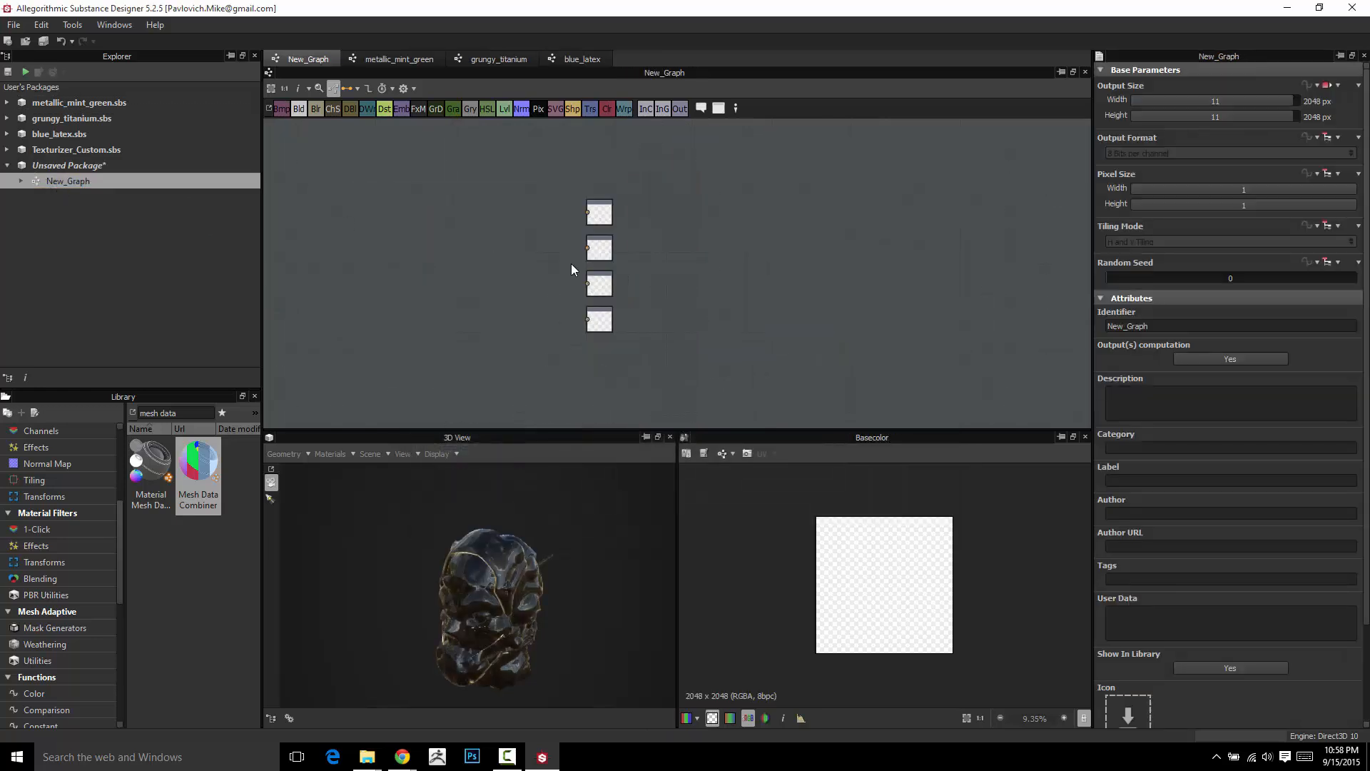
Close the open metallic_mint_green, grungy_titanium and blue_latex graphs, leaving only New_Graph open.
click(423, 61)
click(1086, 72)
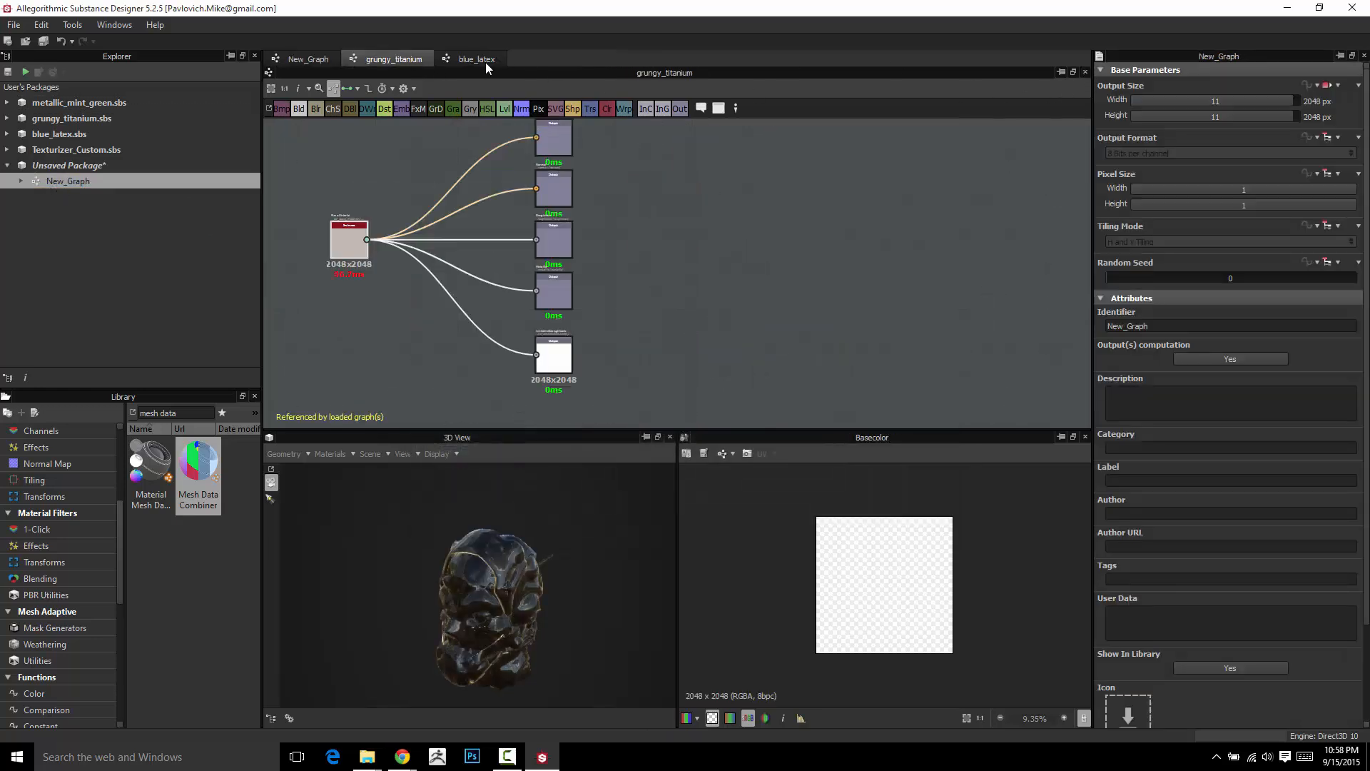
click(1085, 73)
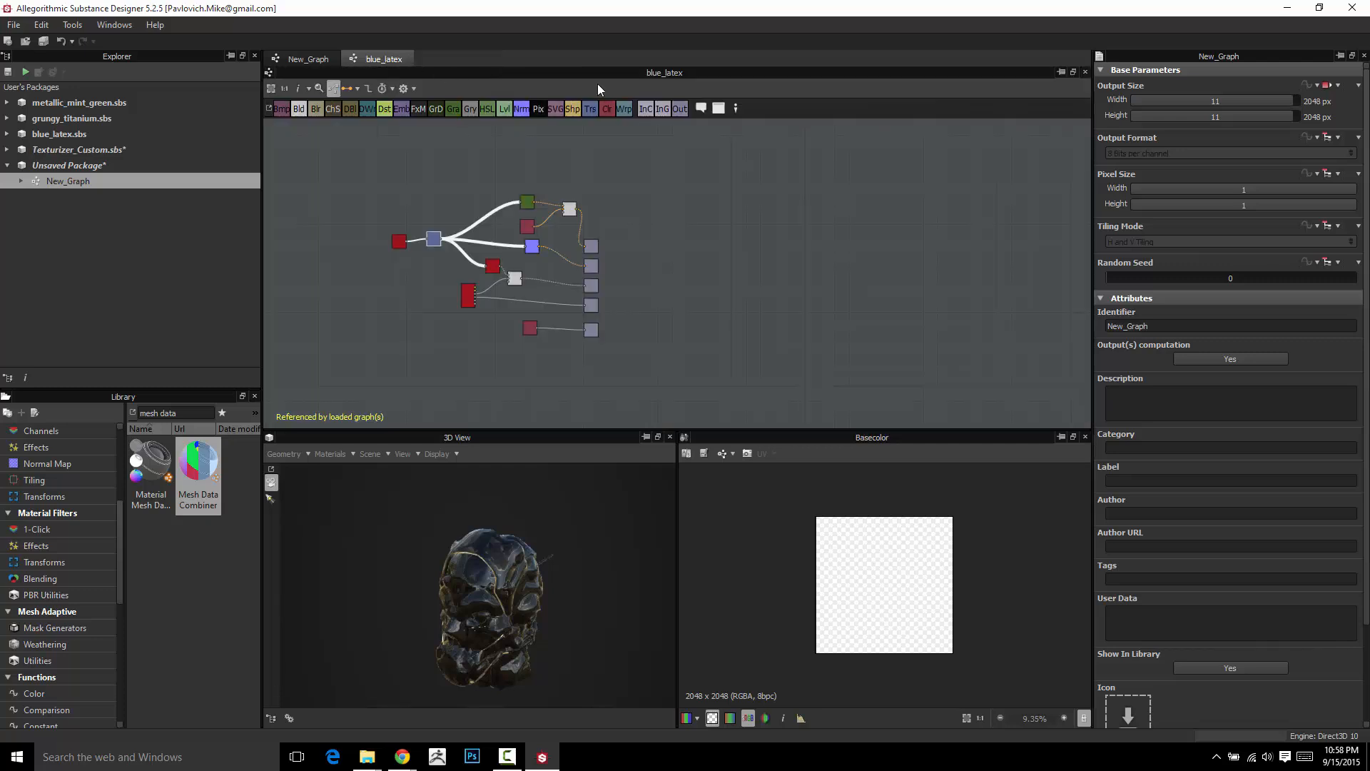
click(1085, 72)
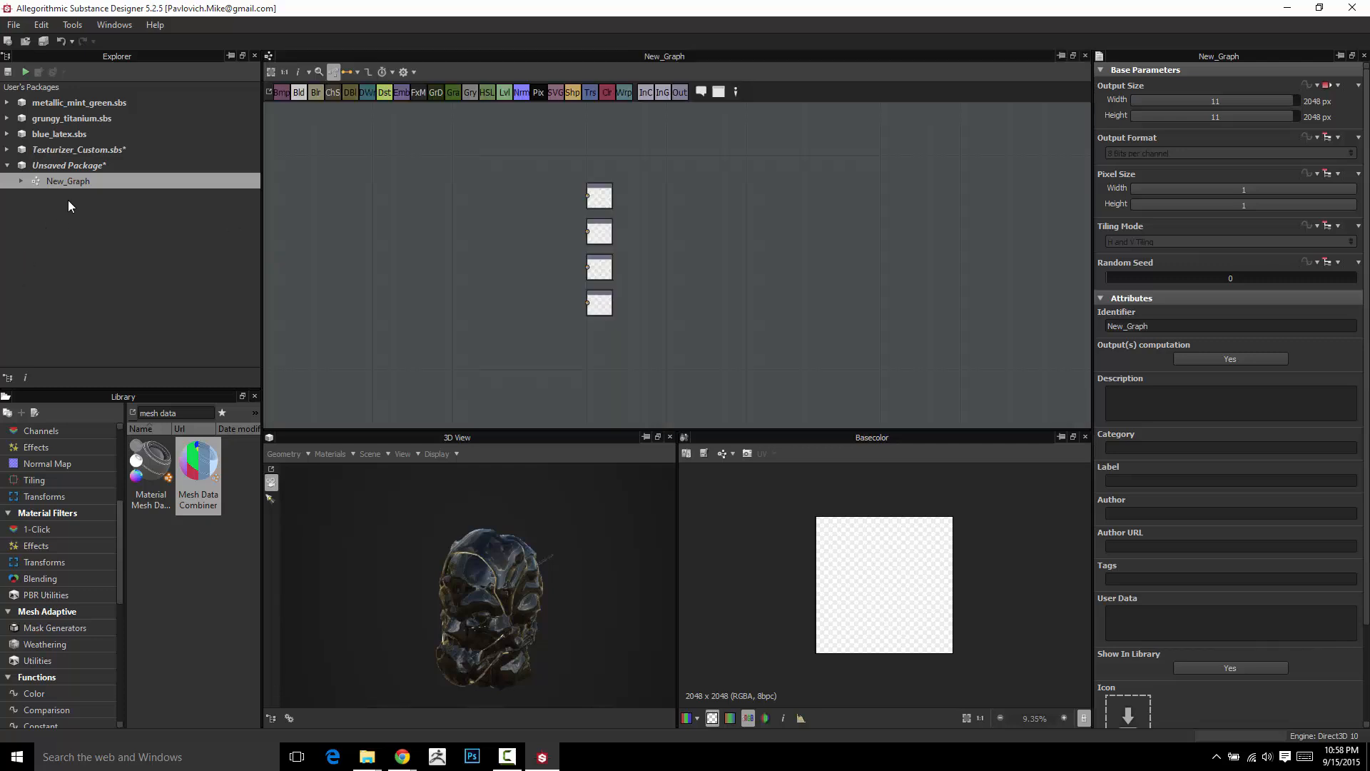
Expand the Texturizer_Custom package to its graph contents and save the package.
click(7, 149)
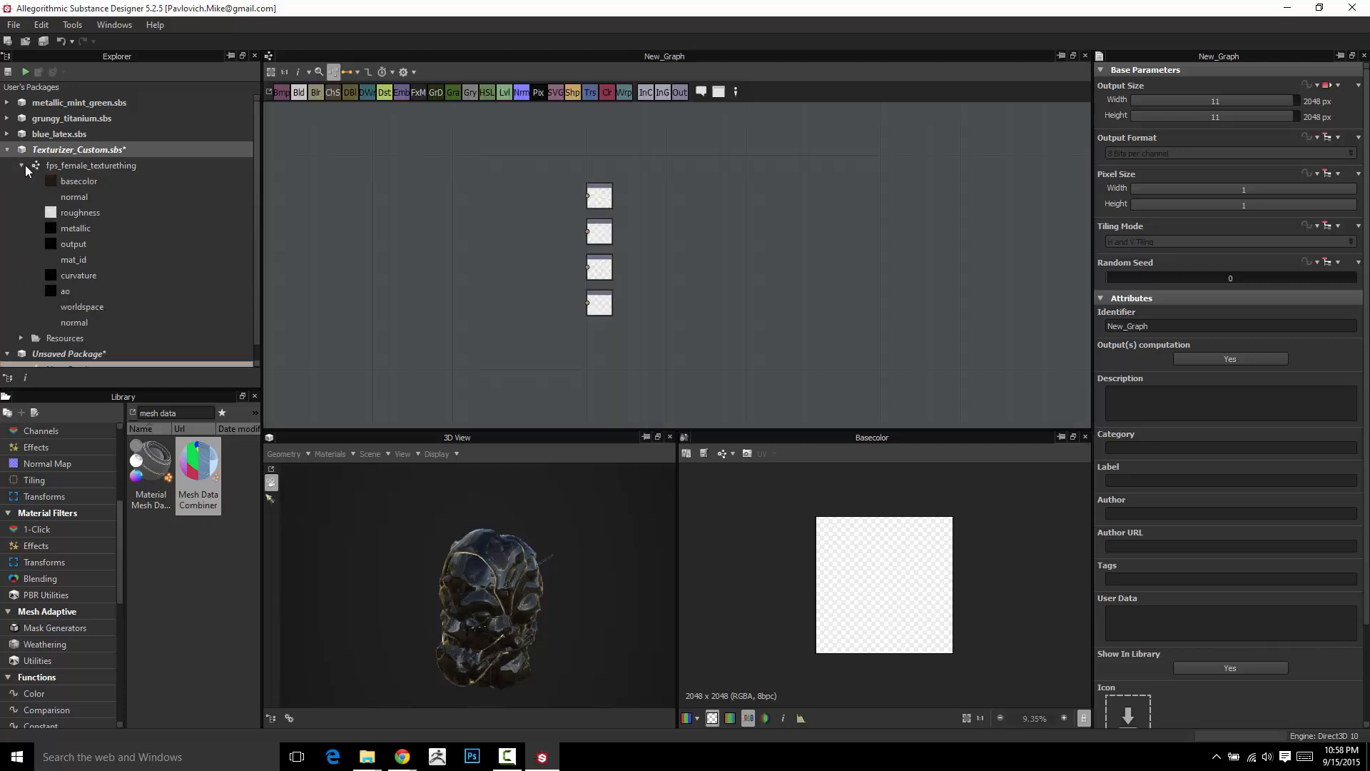
click(92, 154)
key(ctrl+s)
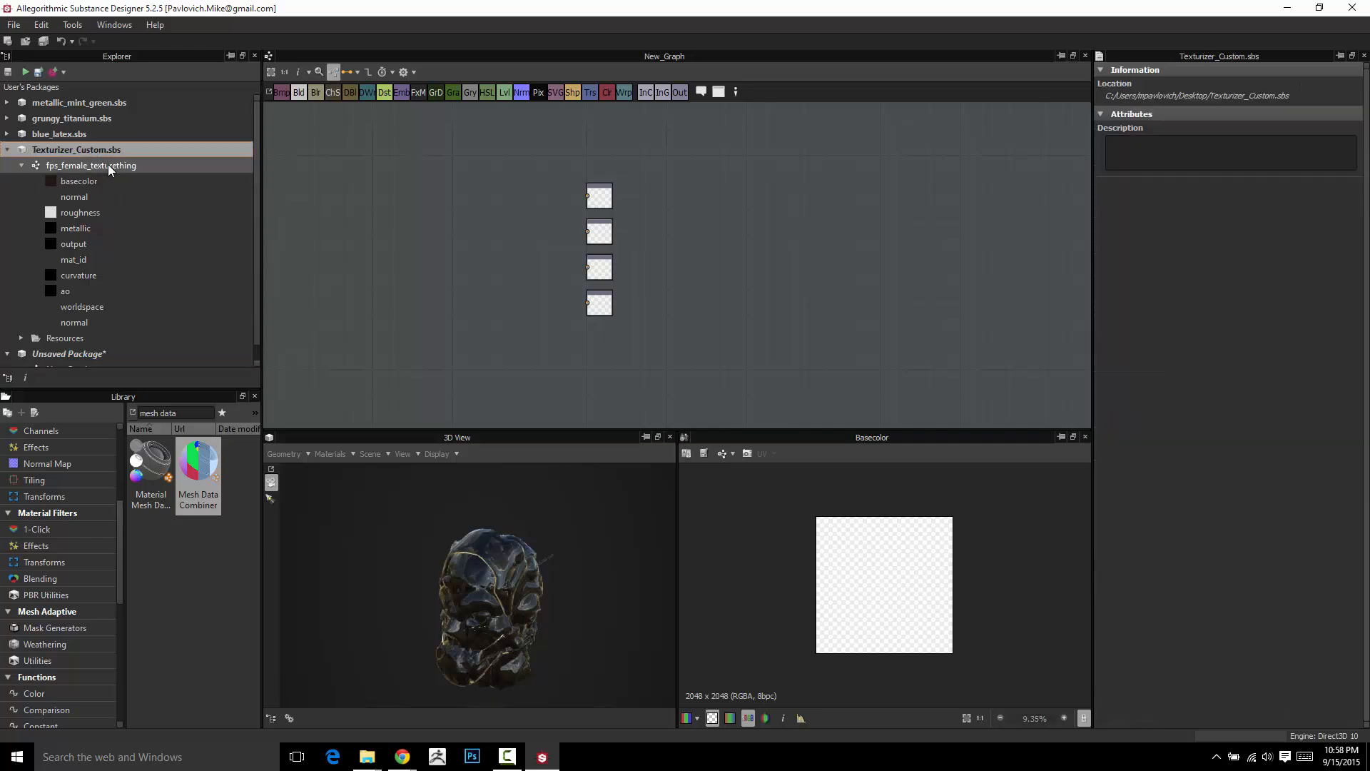
Add the fps_female_texturething graph to New_Graph as an instance node and move it closer to the output nodes.
scroll(85, 164, down, 1)
click(84, 152)
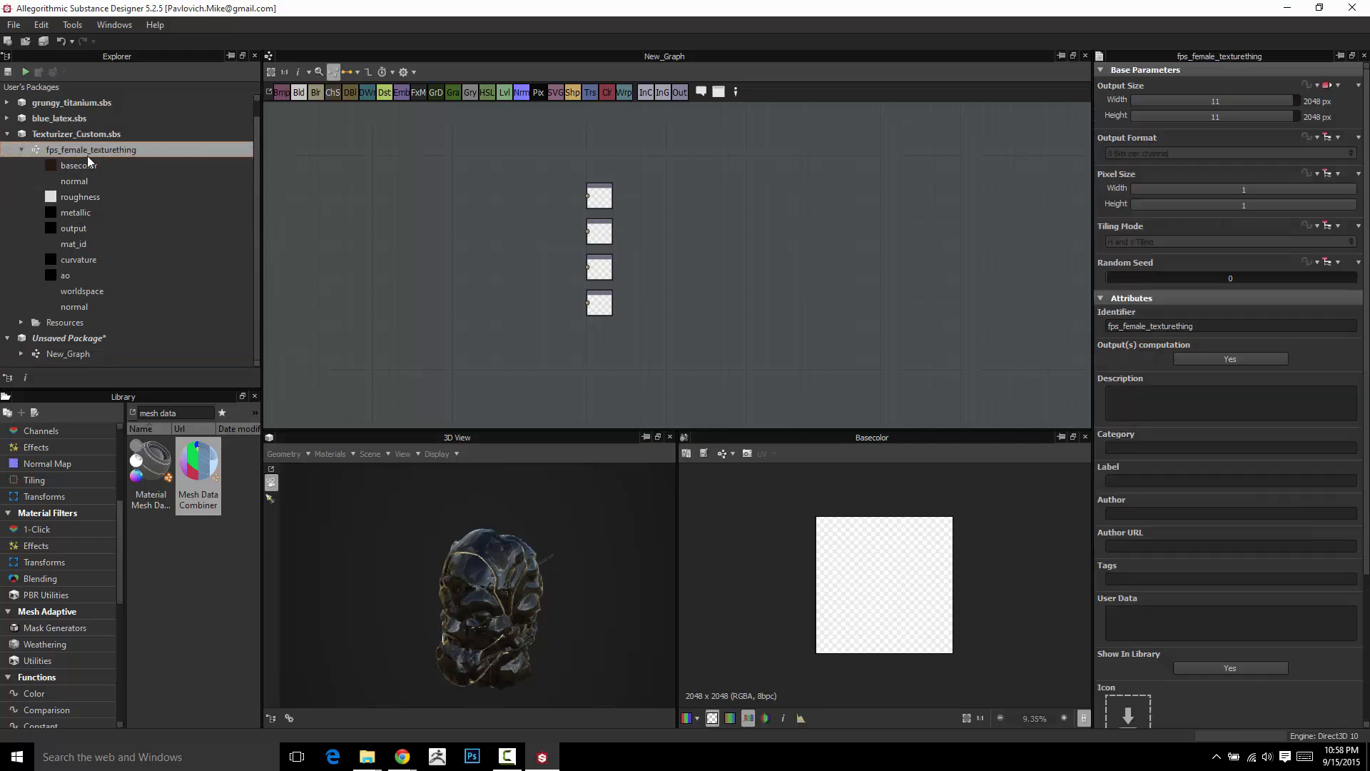
drag(84, 152, 457, 247)
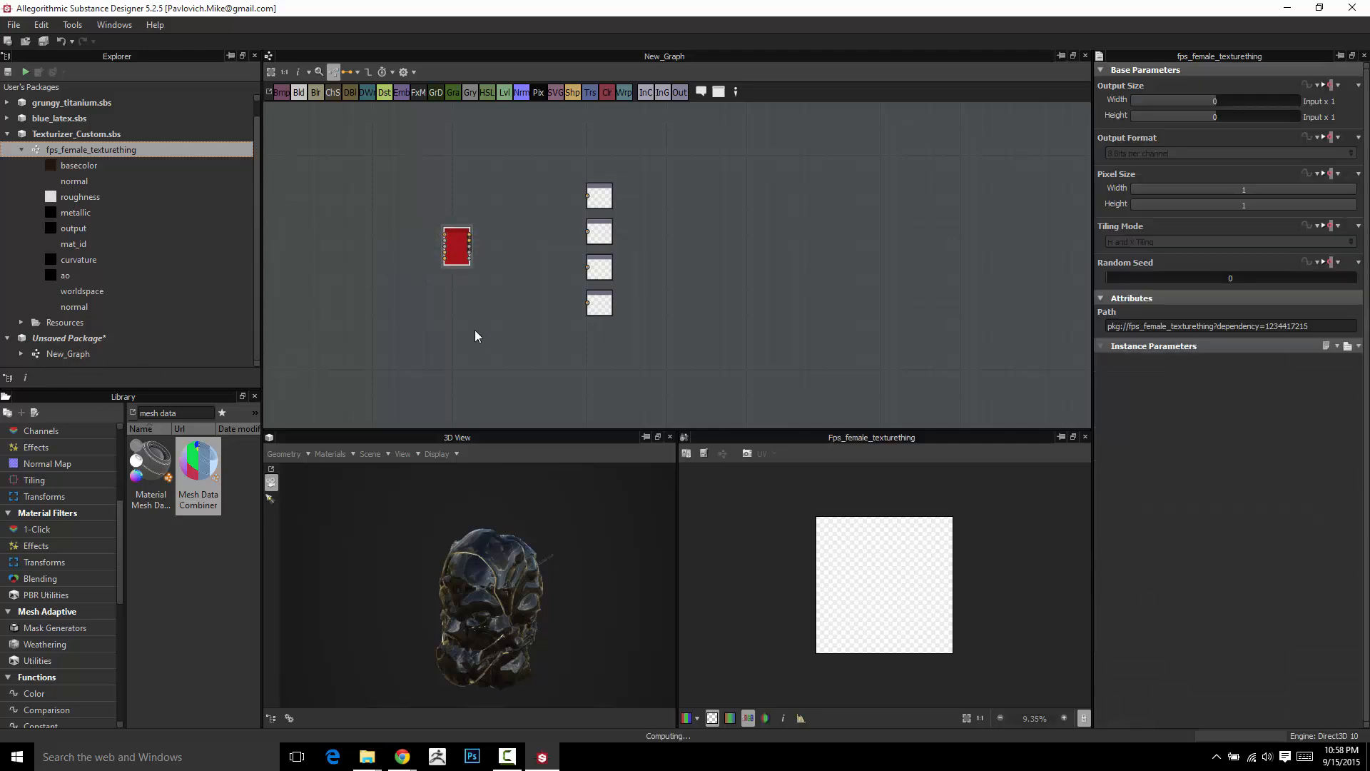
scroll(456, 250, up, 5)
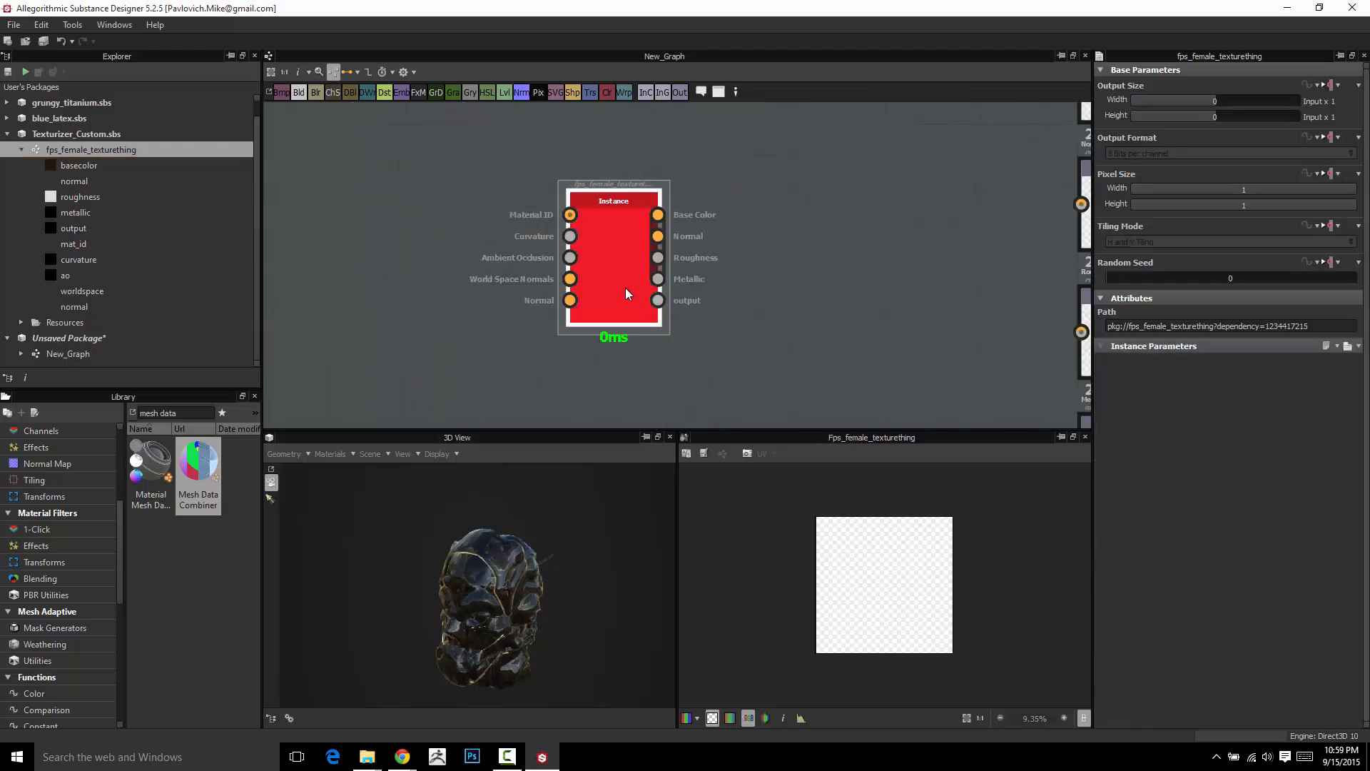
scroll(626, 293, up, 1)
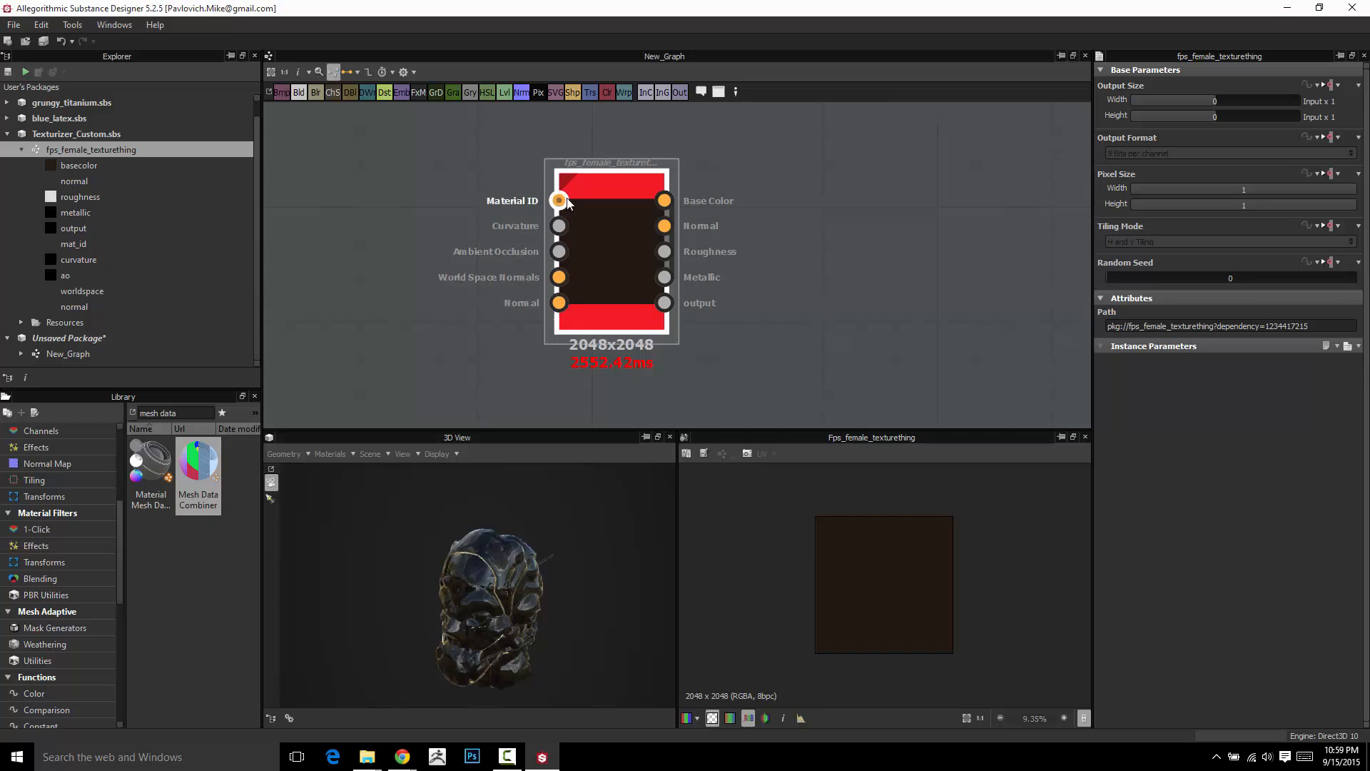
middle_drag(830, 243, 536, 260)
scroll(536, 260, down, 2)
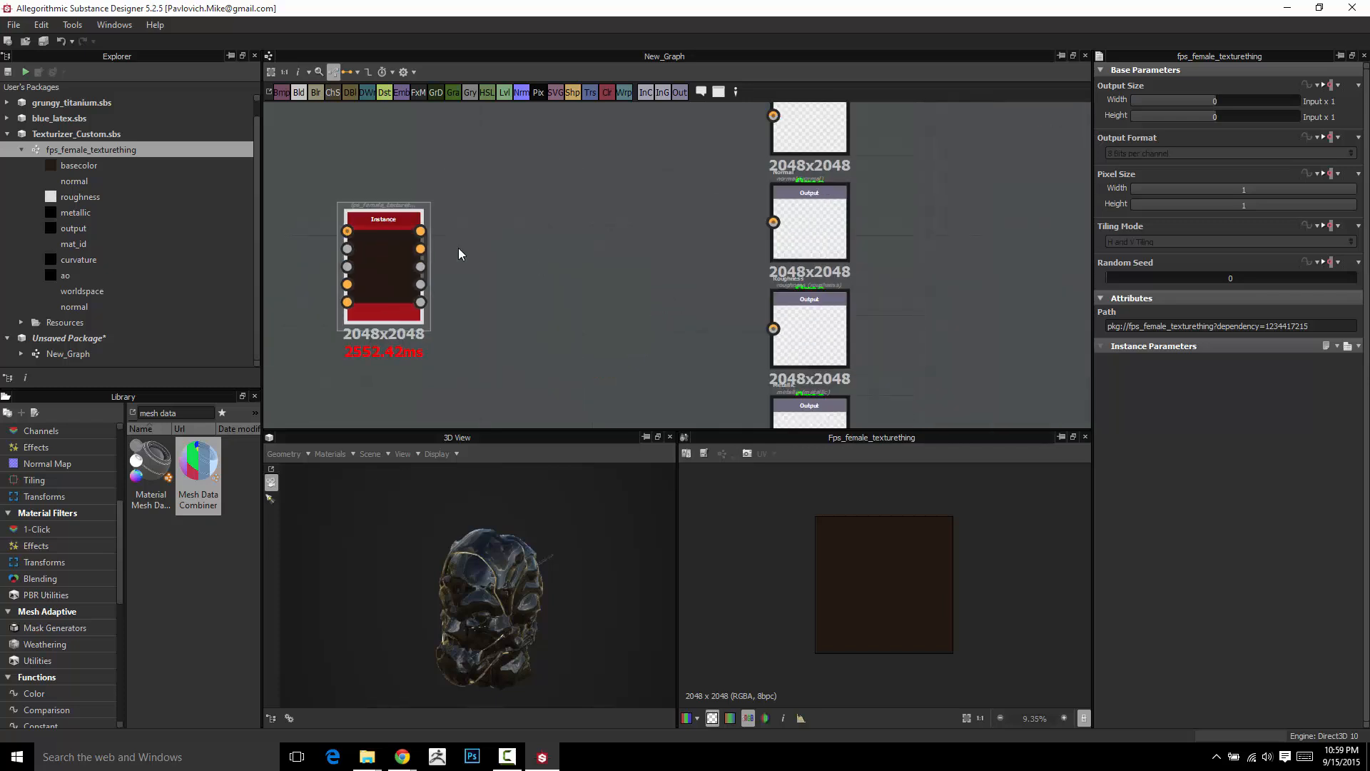
click(408, 271)
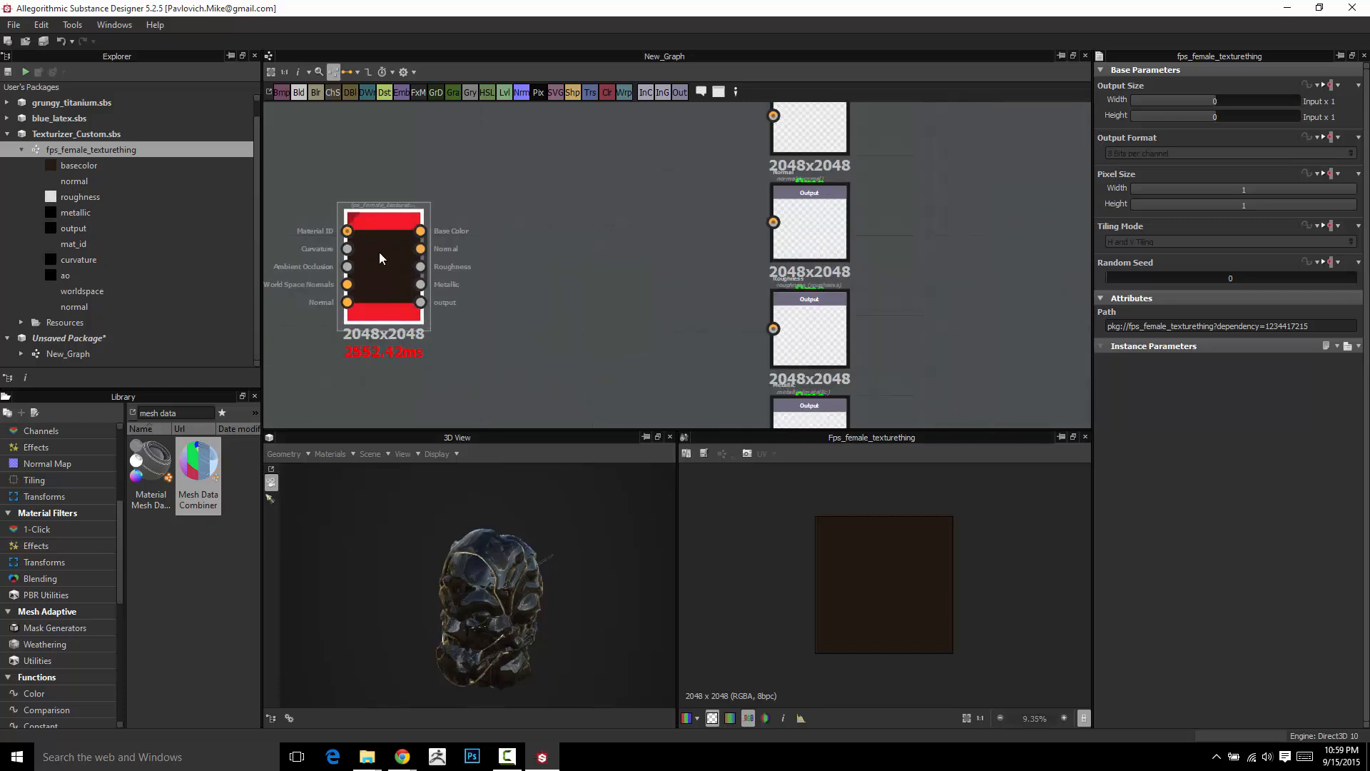
drag(383, 258, 528, 255)
Open the instance's referenced graph to examine its node network, and return to New_Graph.
right_click(528, 255)
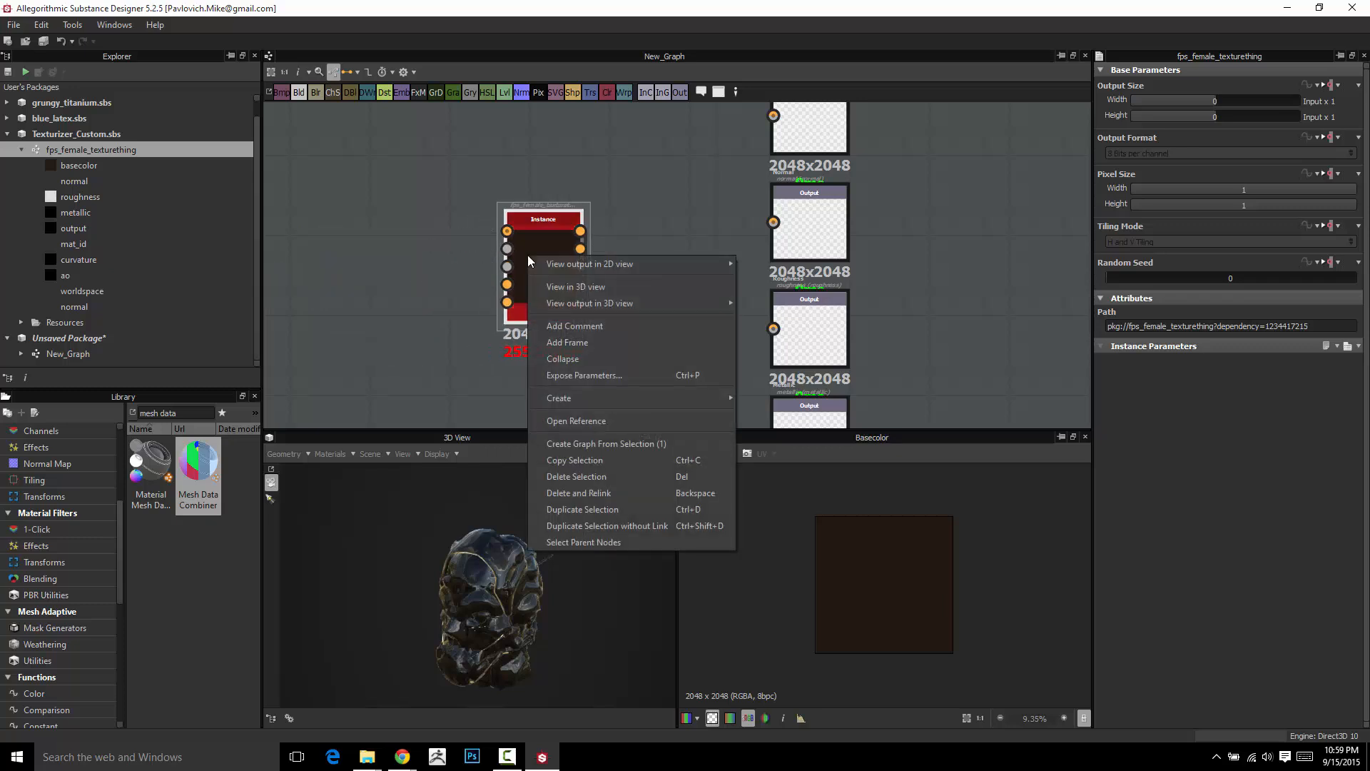
click(559, 421)
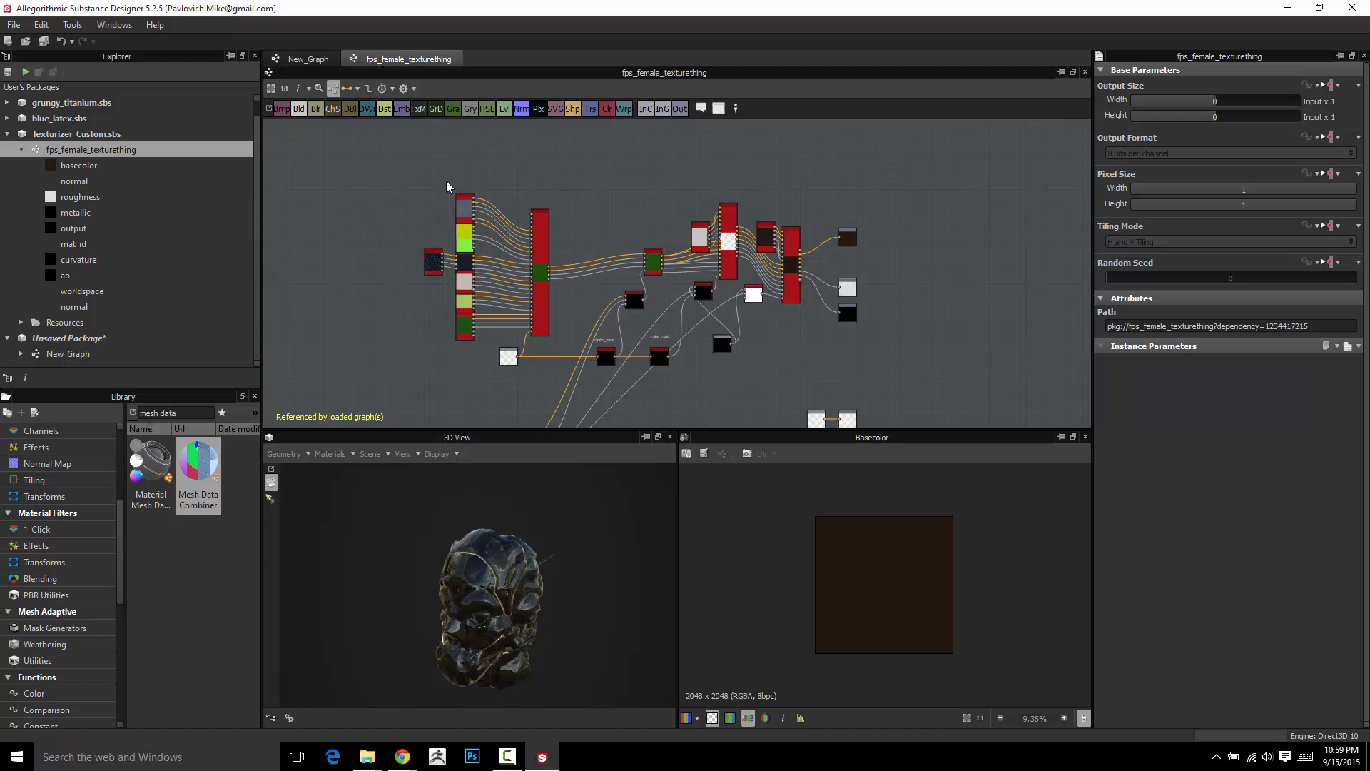
scroll(444, 139, up, 3)
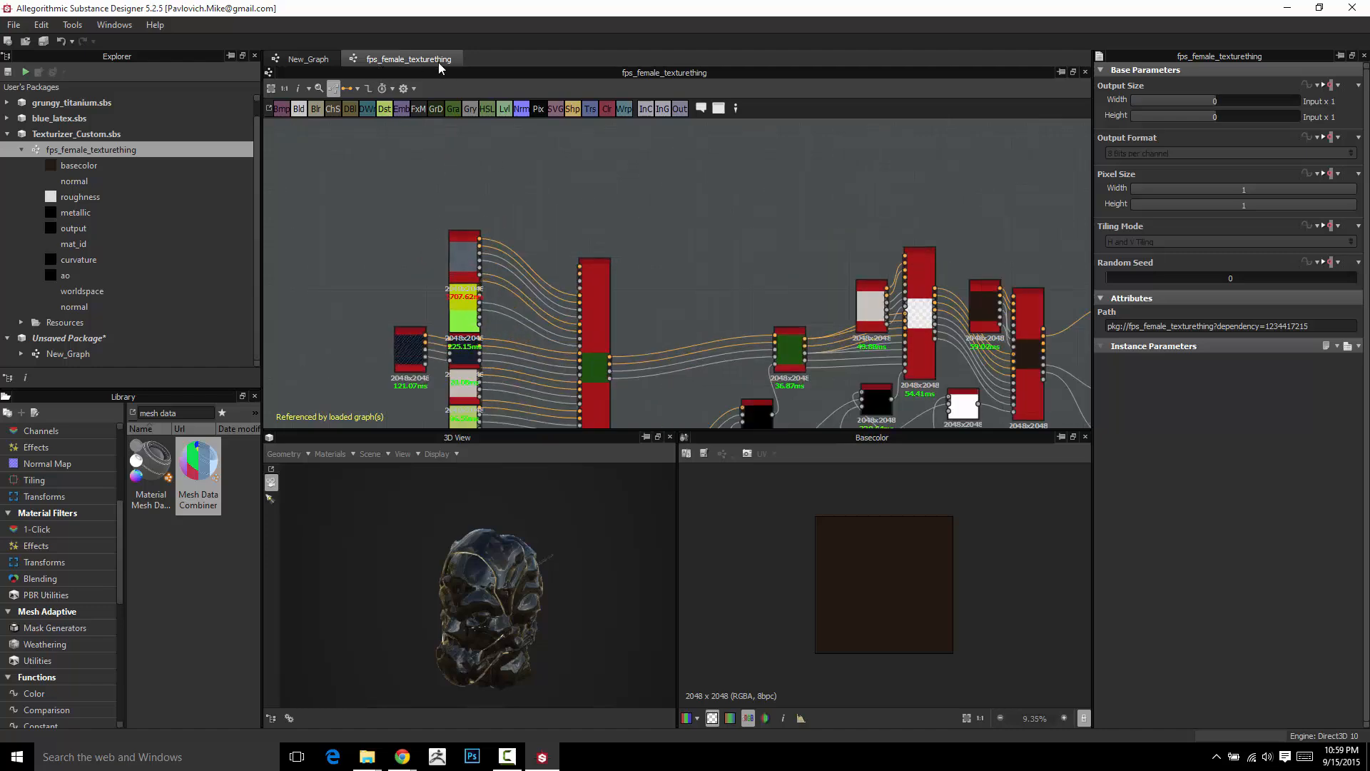
scroll(632, 236, down, 4)
click(309, 59)
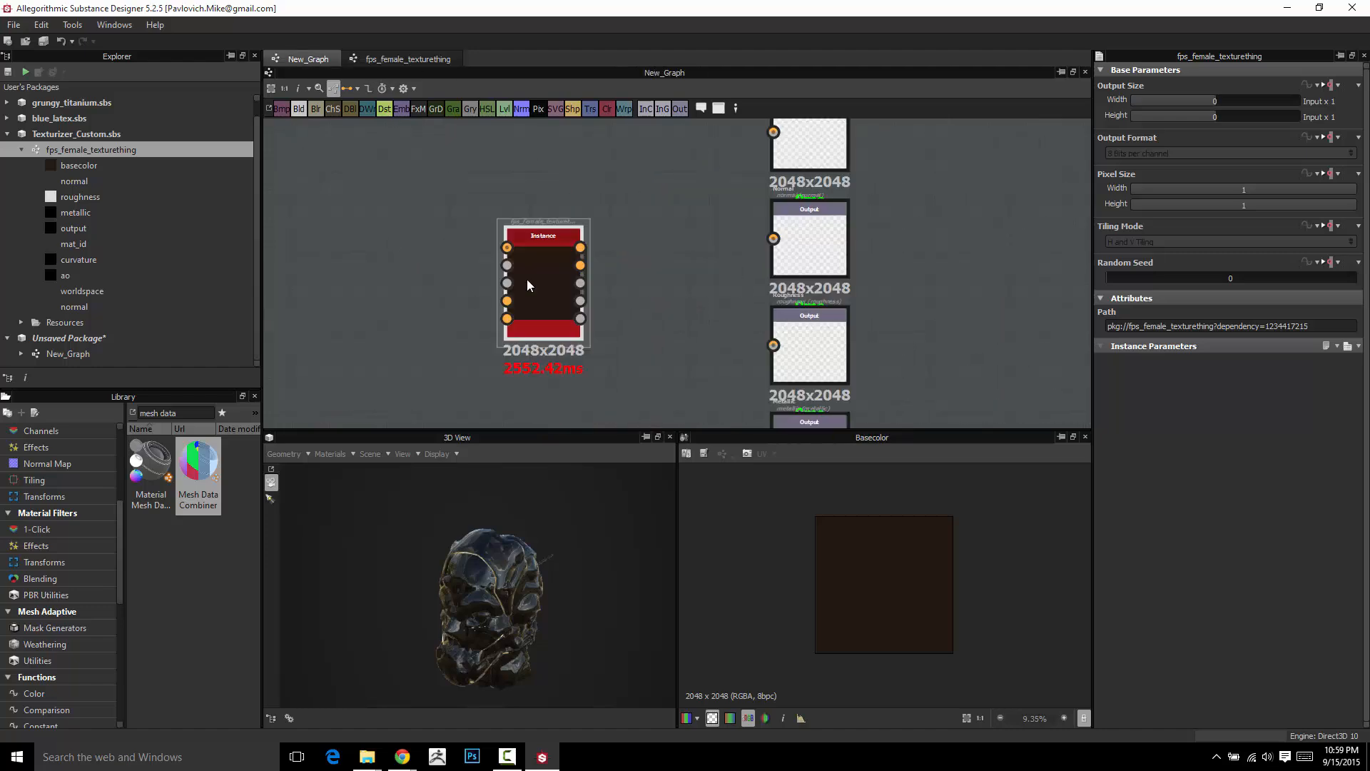
scroll(578, 230, down, 3)
scroll(594, 227, up, 2)
middle_drag(616, 222, 529, 229)
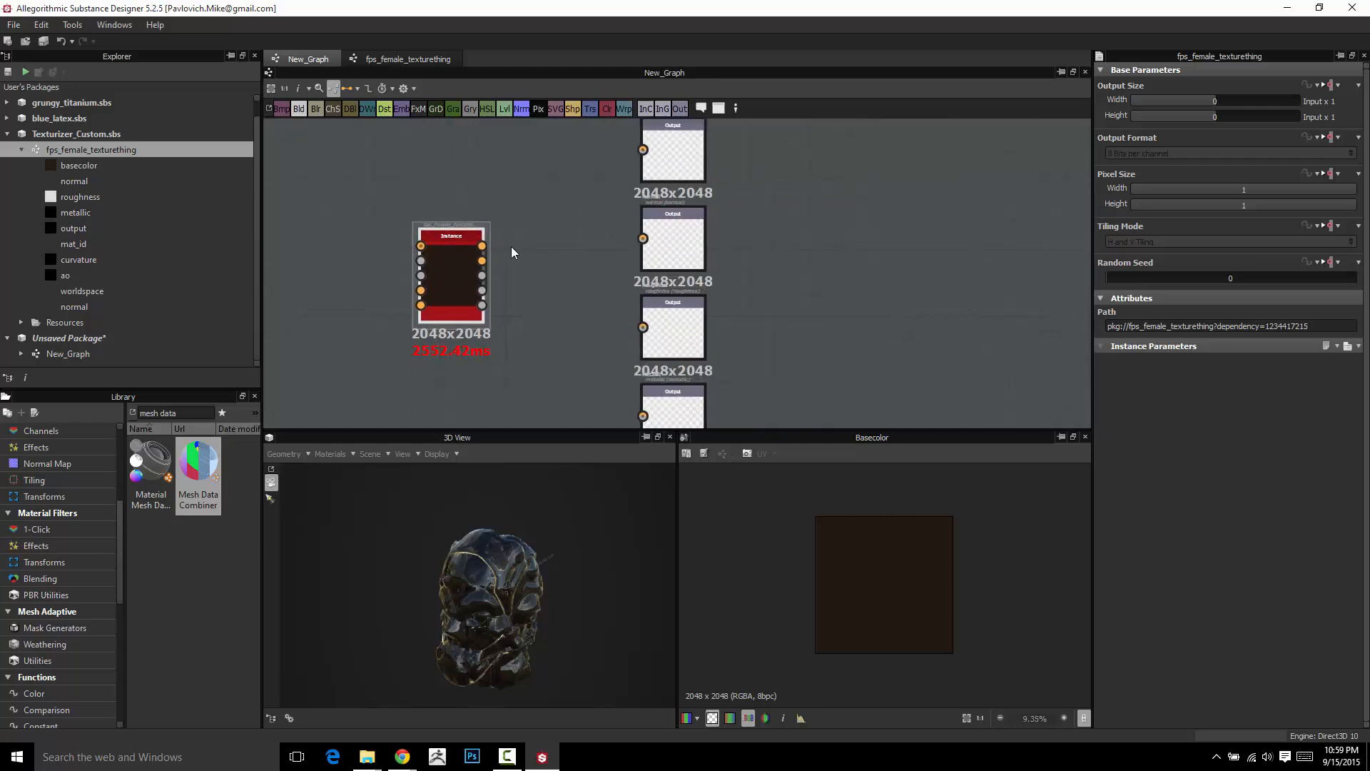
In fps_female_texturething, assign the ambient occlusion output node to the group Material and label it Ambient Occlusion.
scroll(483, 267, down, 2)
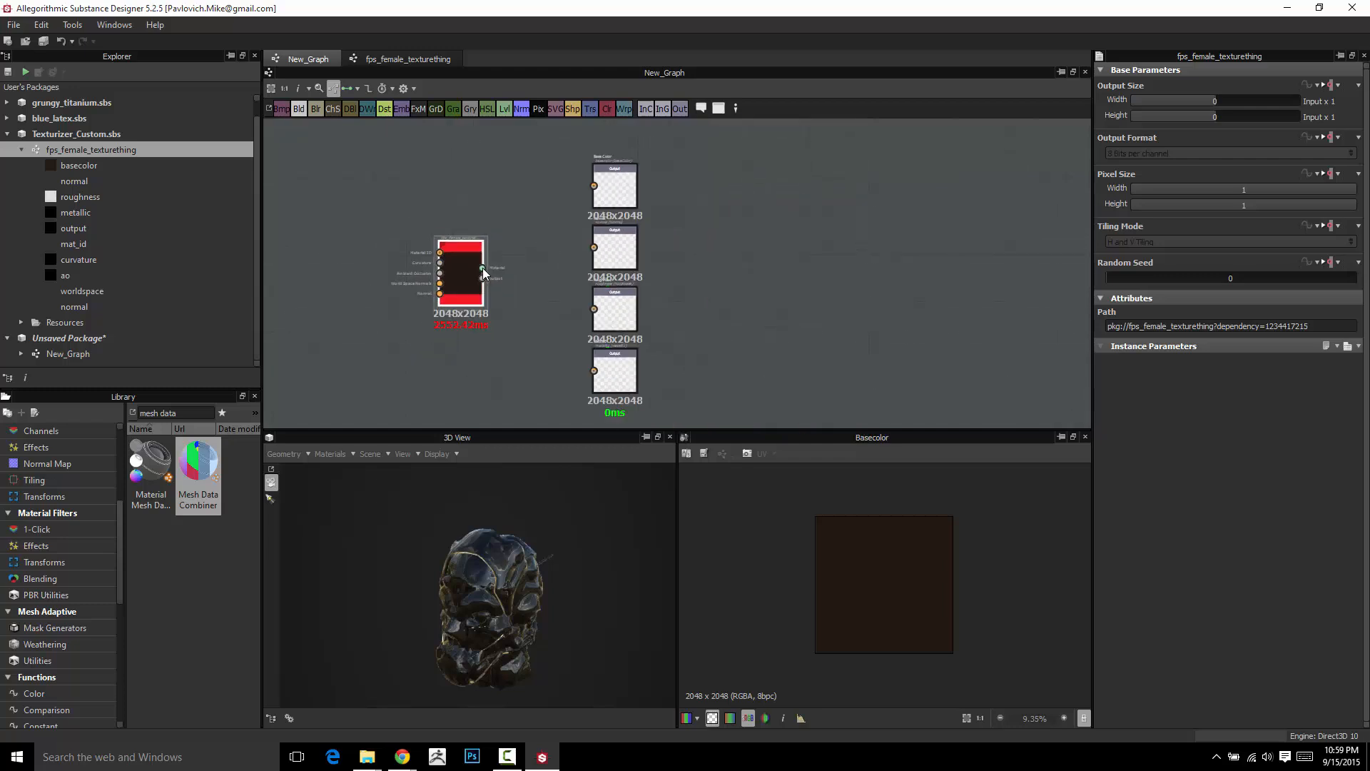
scroll(482, 268, up, 3)
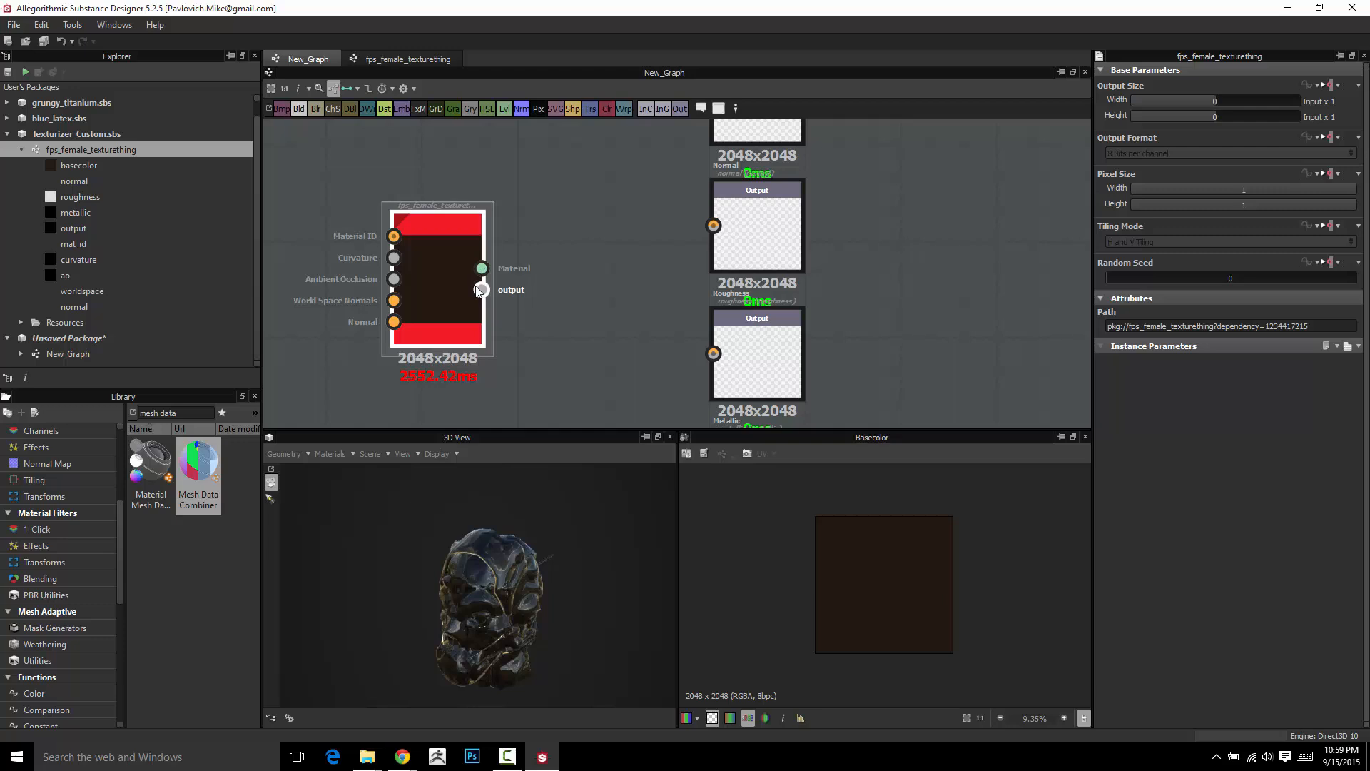
click(400, 56)
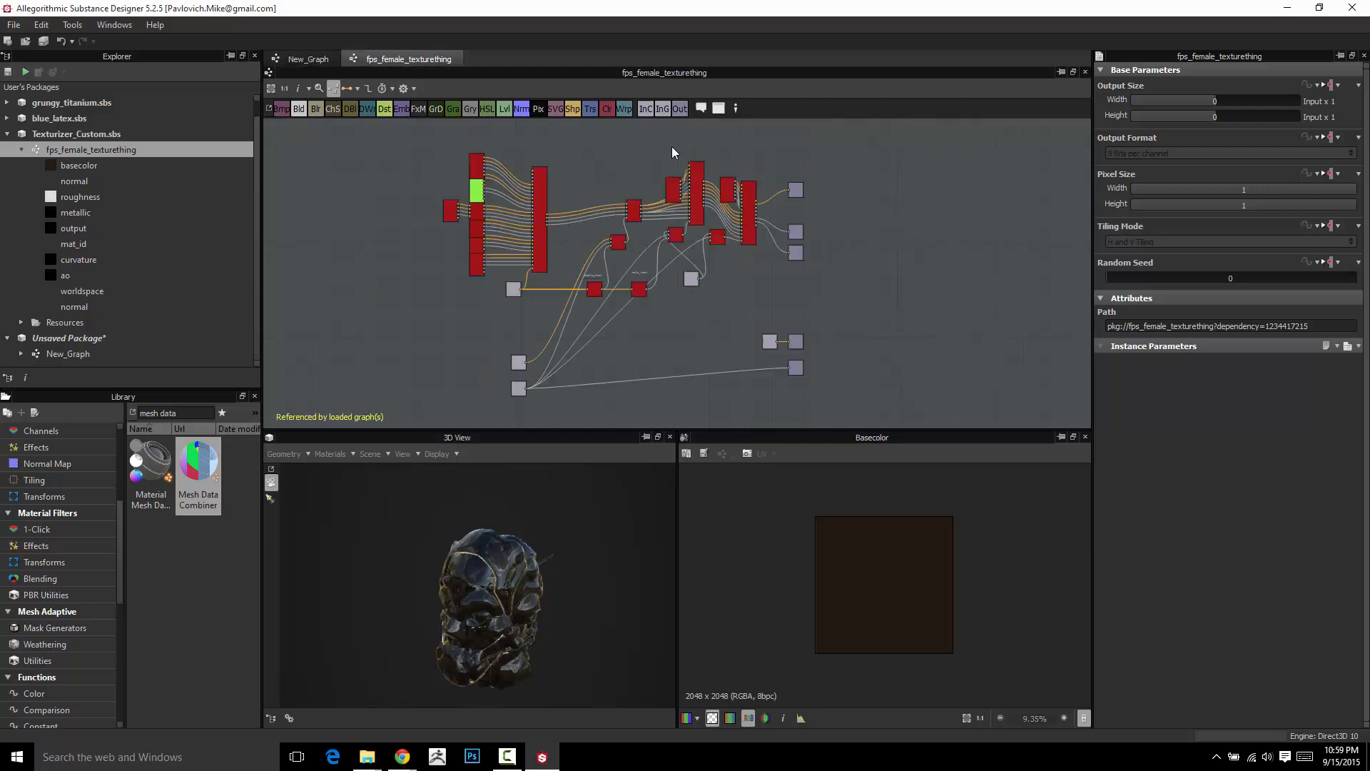
middle_drag(866, 241, 743, 165)
scroll(670, 278, up, 4)
middle_drag(671, 278, 528, 276)
middle_drag(378, 273, 410, 211)
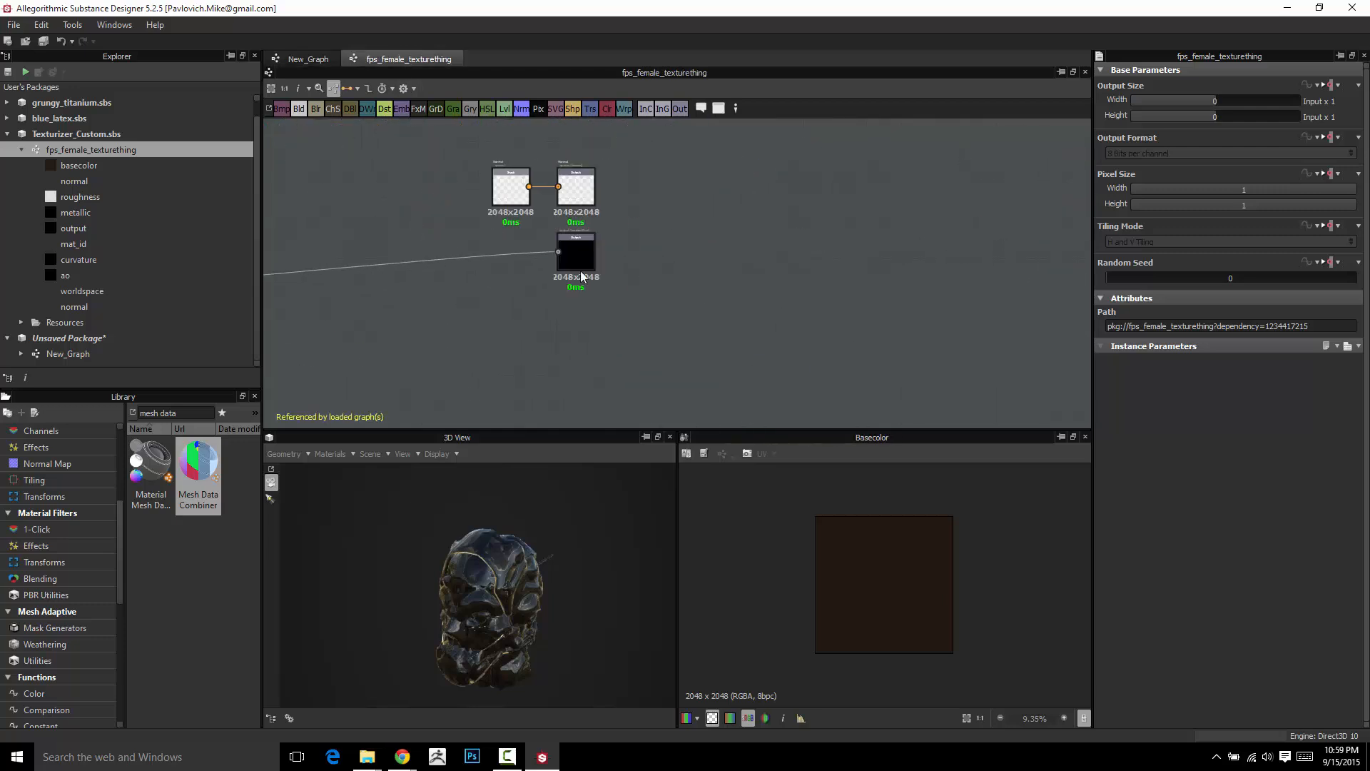
scroll(580, 275, up, 3)
click(549, 229)
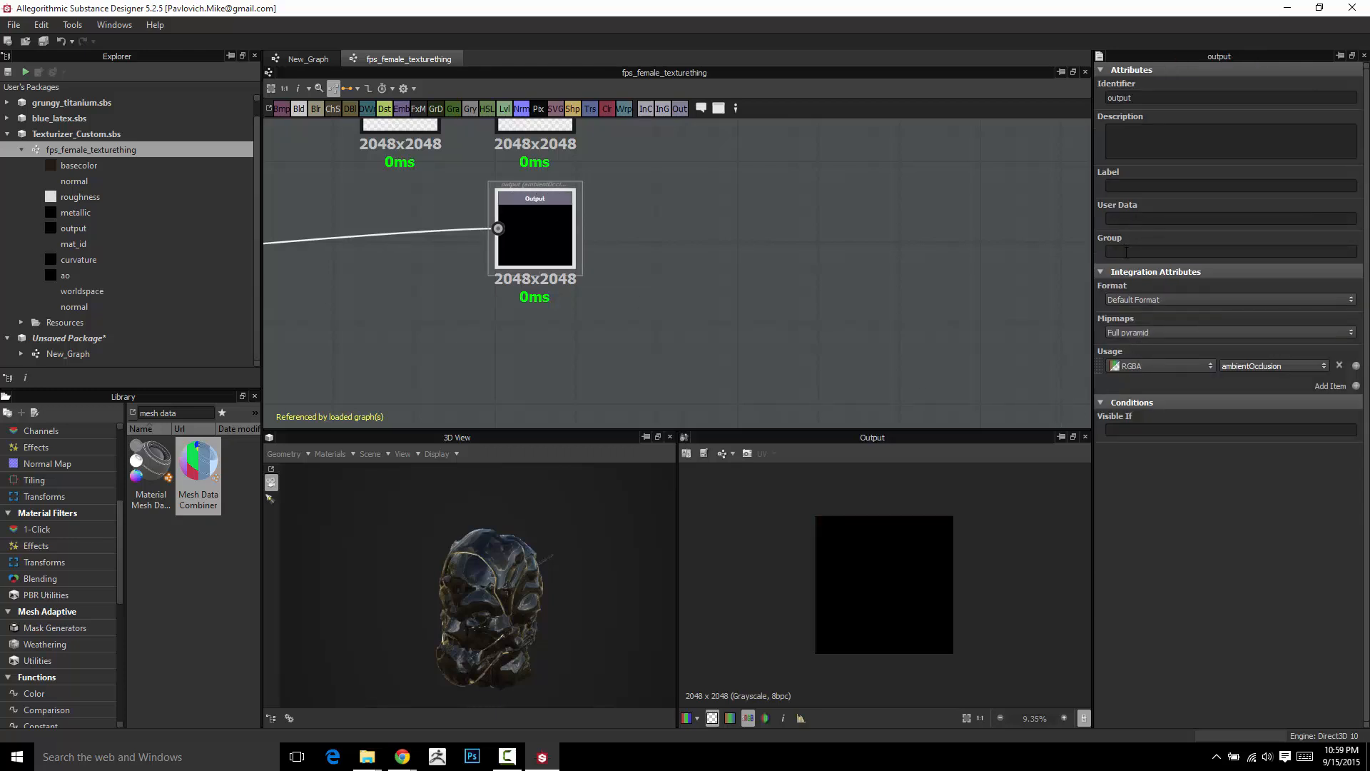
key(Return)
click(1128, 186)
text(Ambient Occlusion)
key(Return)
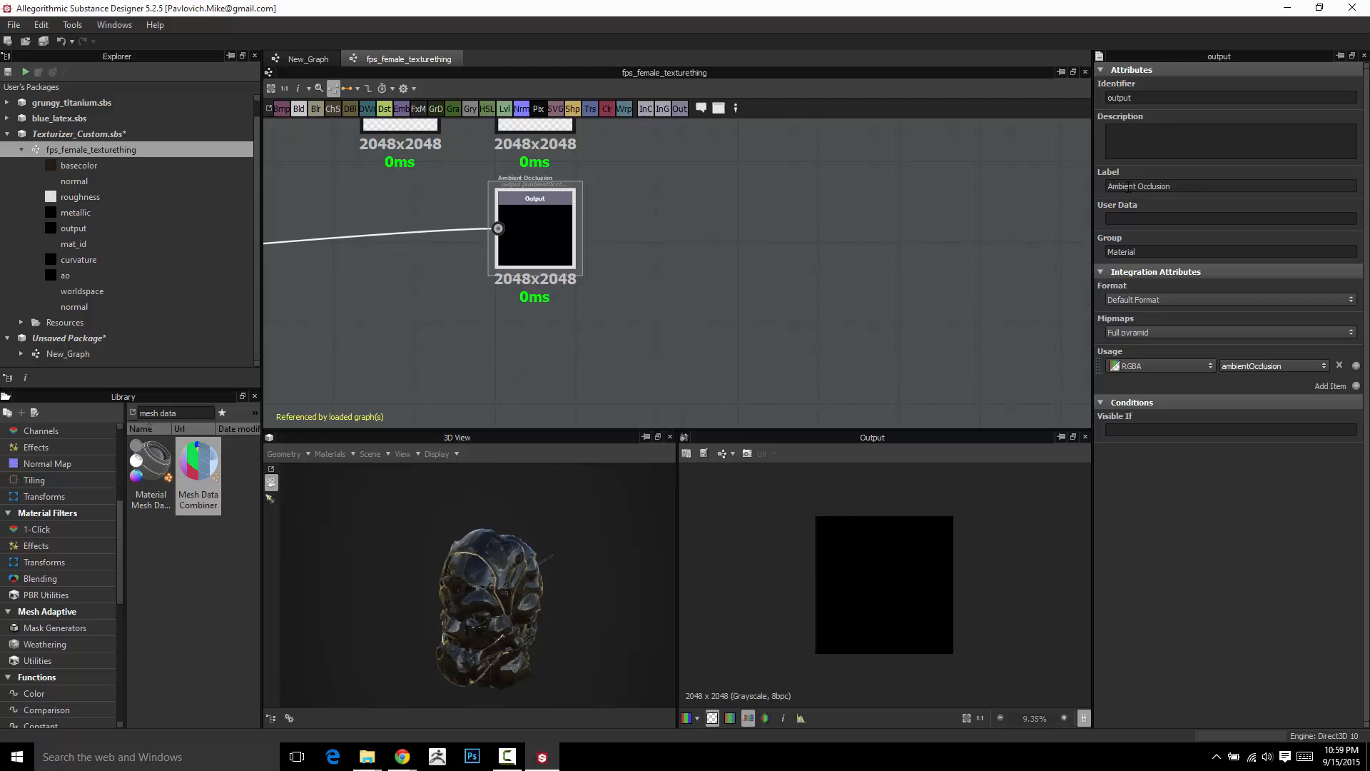
Set the ambient occlusion output's identifier to ao_behindthescenes and save the Texturizer_Custom package.
drag(1136, 98, 937, 122)
text(a)
text(o_)
text(bh)
text(hindthescenes)
scroll(640, 214, down, 5)
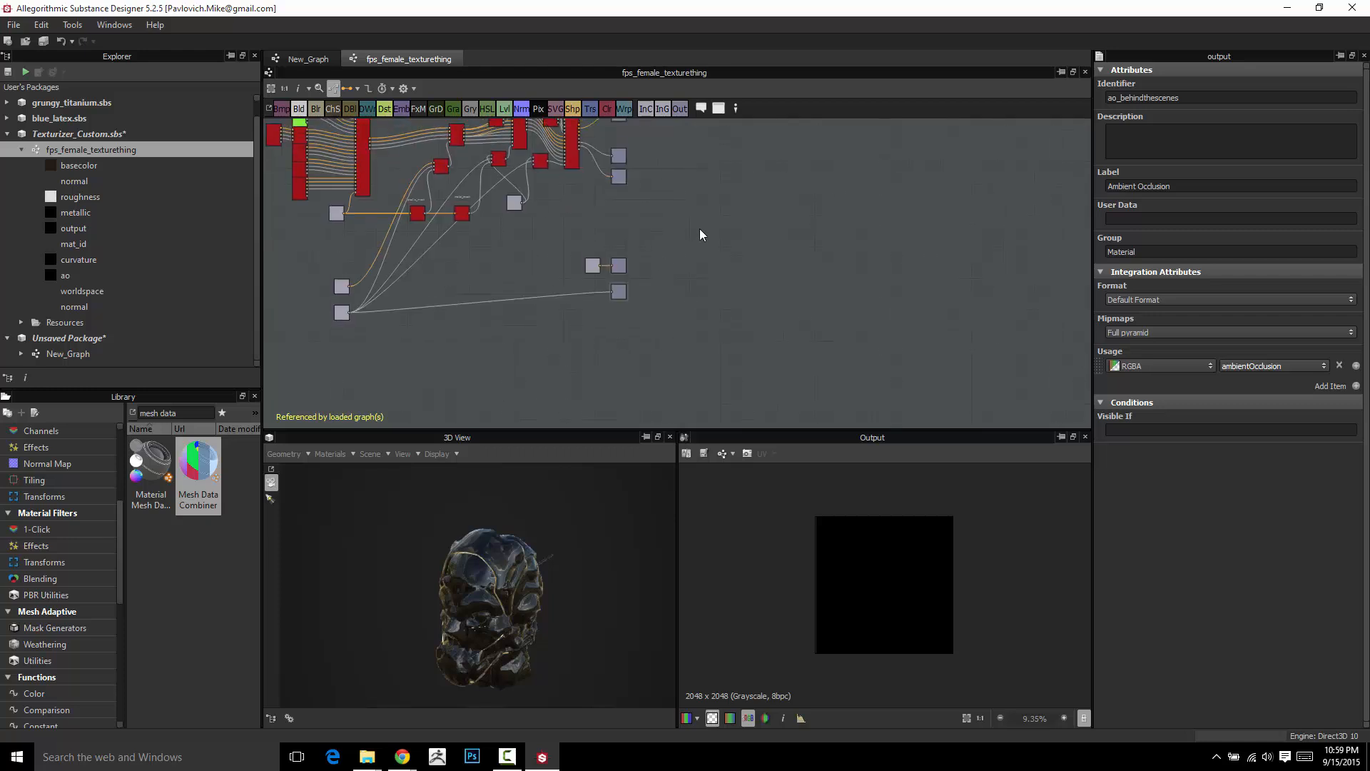
key(ctrl+s)
In New_Graph, delete the outdated instance node and add a fresh instance of fps_female_texturething in its place.
click(298, 57)
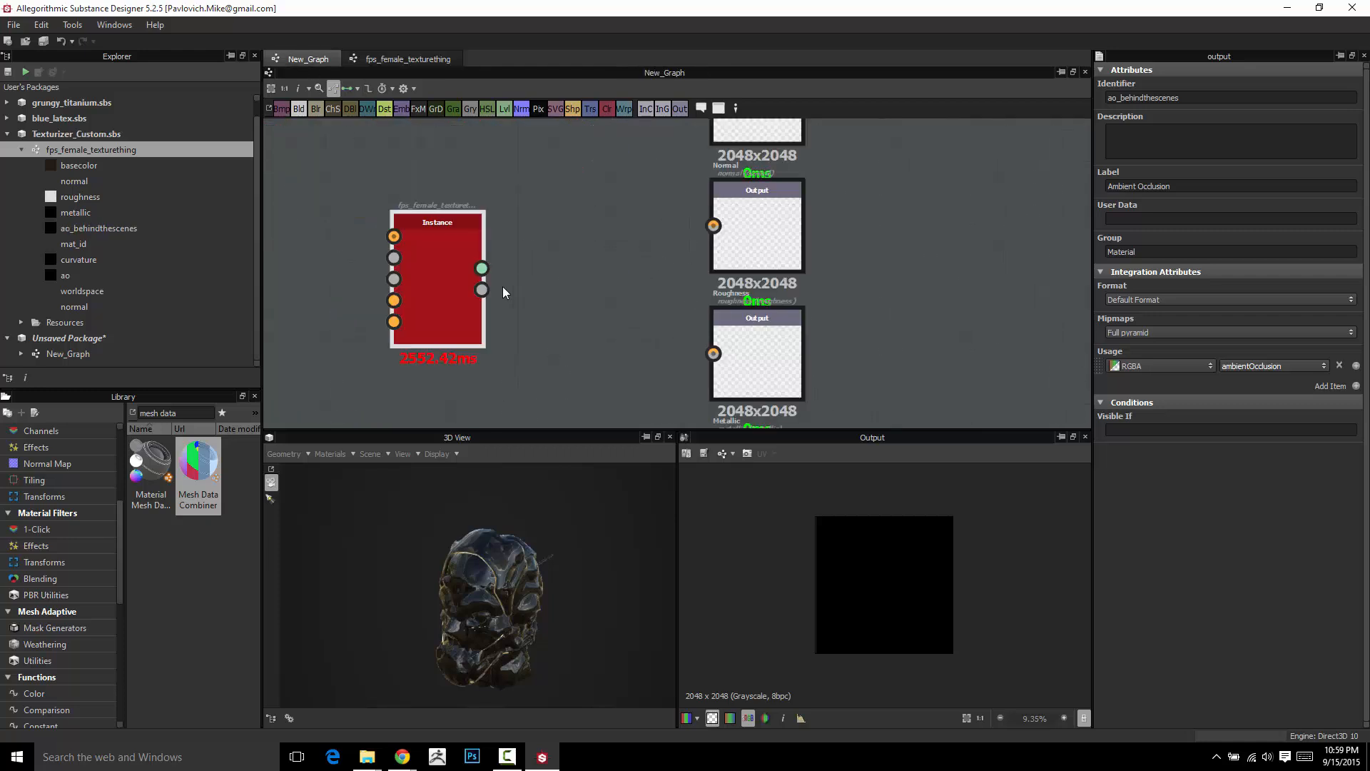
click(441, 258)
key(Delete)
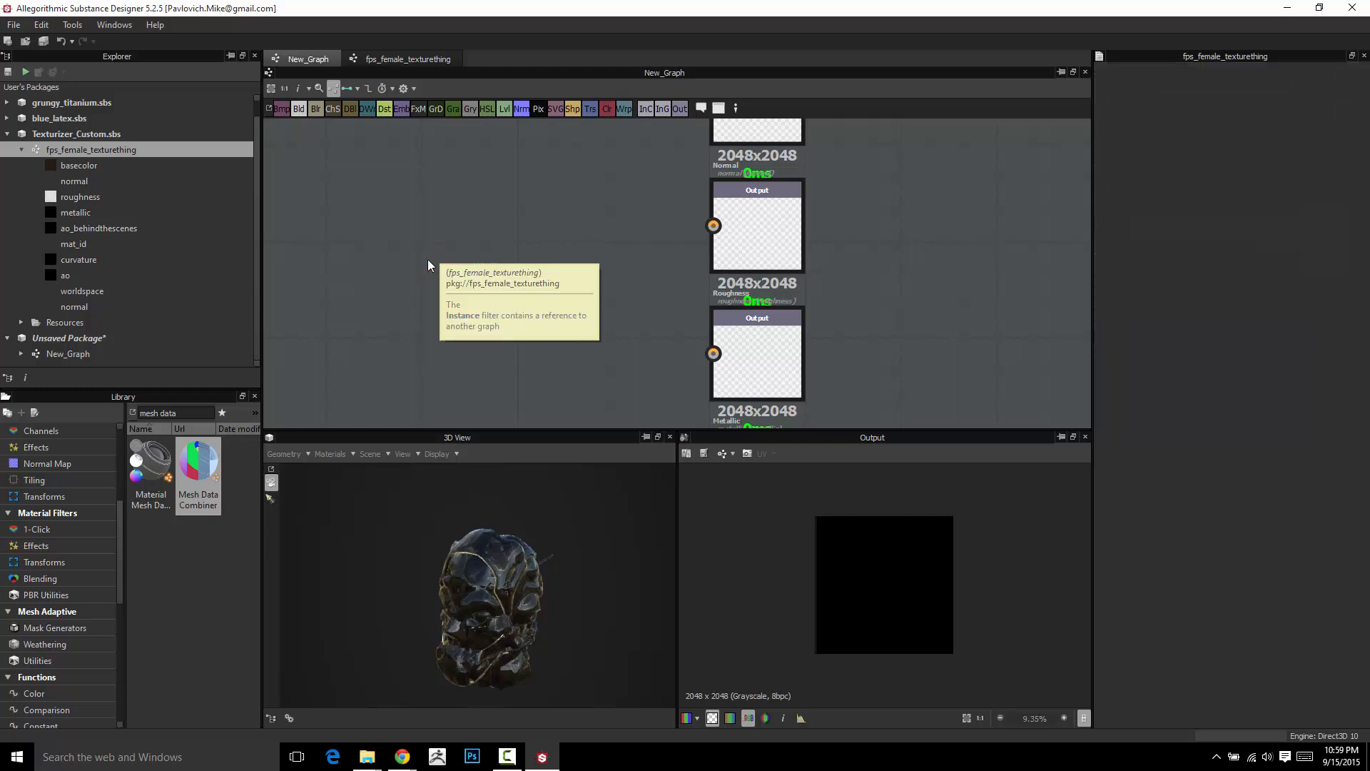
drag(90, 150, 412, 247)
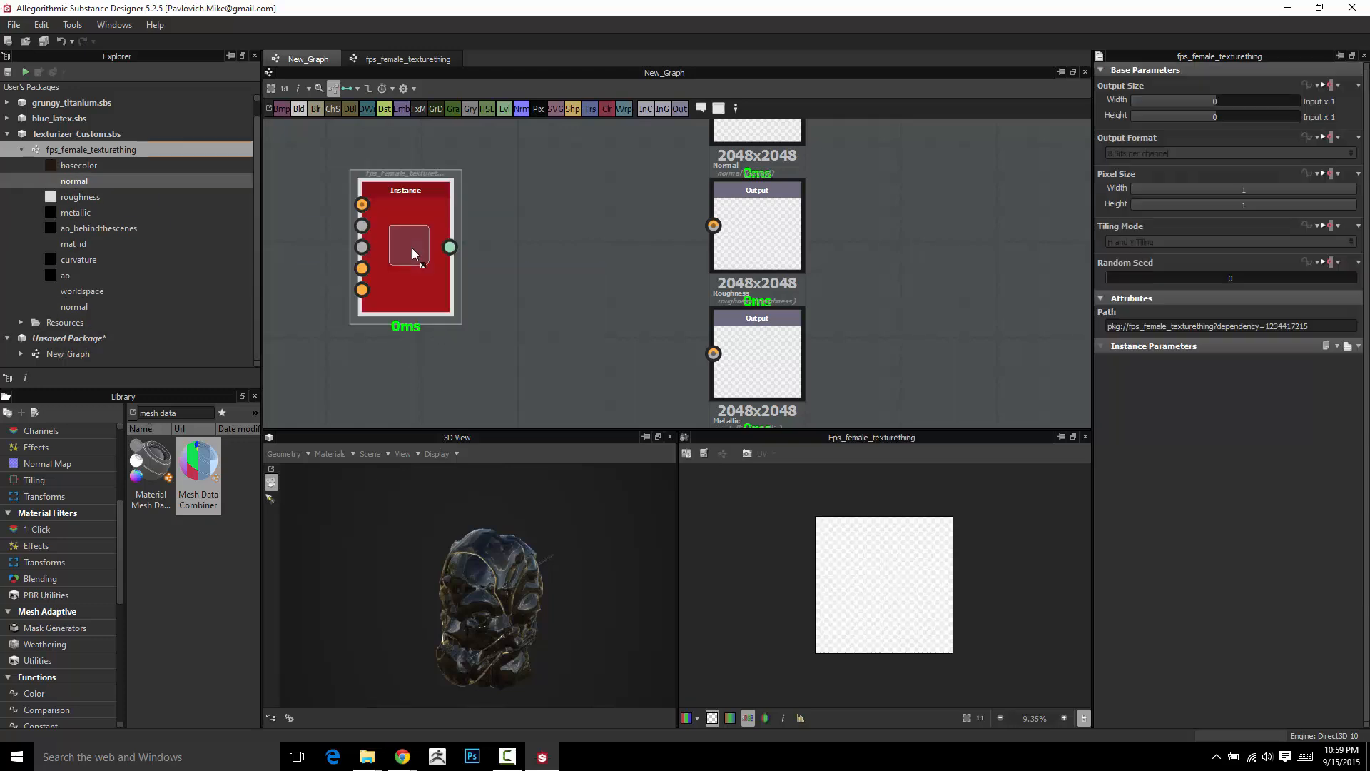
Add a fifth output node to New_Graph and place it below the existing column of outputs.
scroll(456, 250, down, 3)
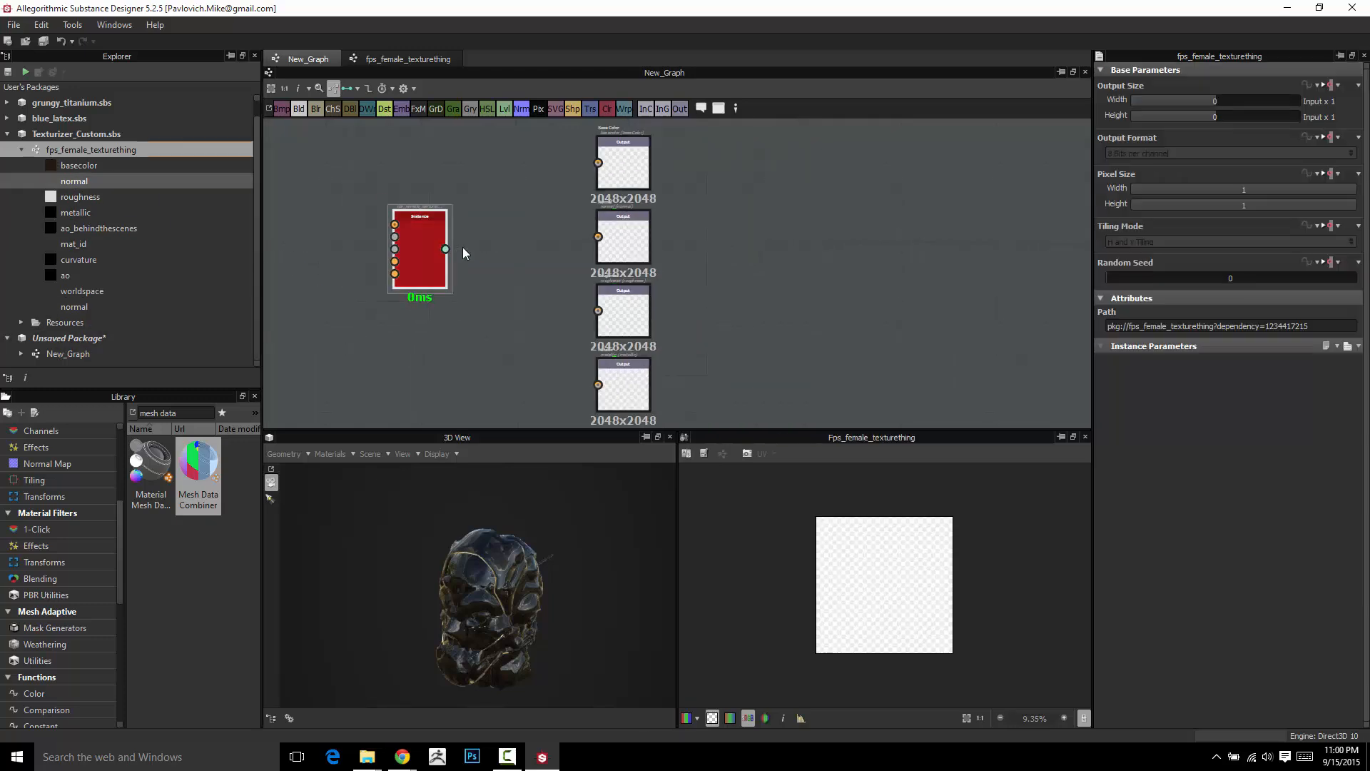
middle_drag(468, 246, 473, 213)
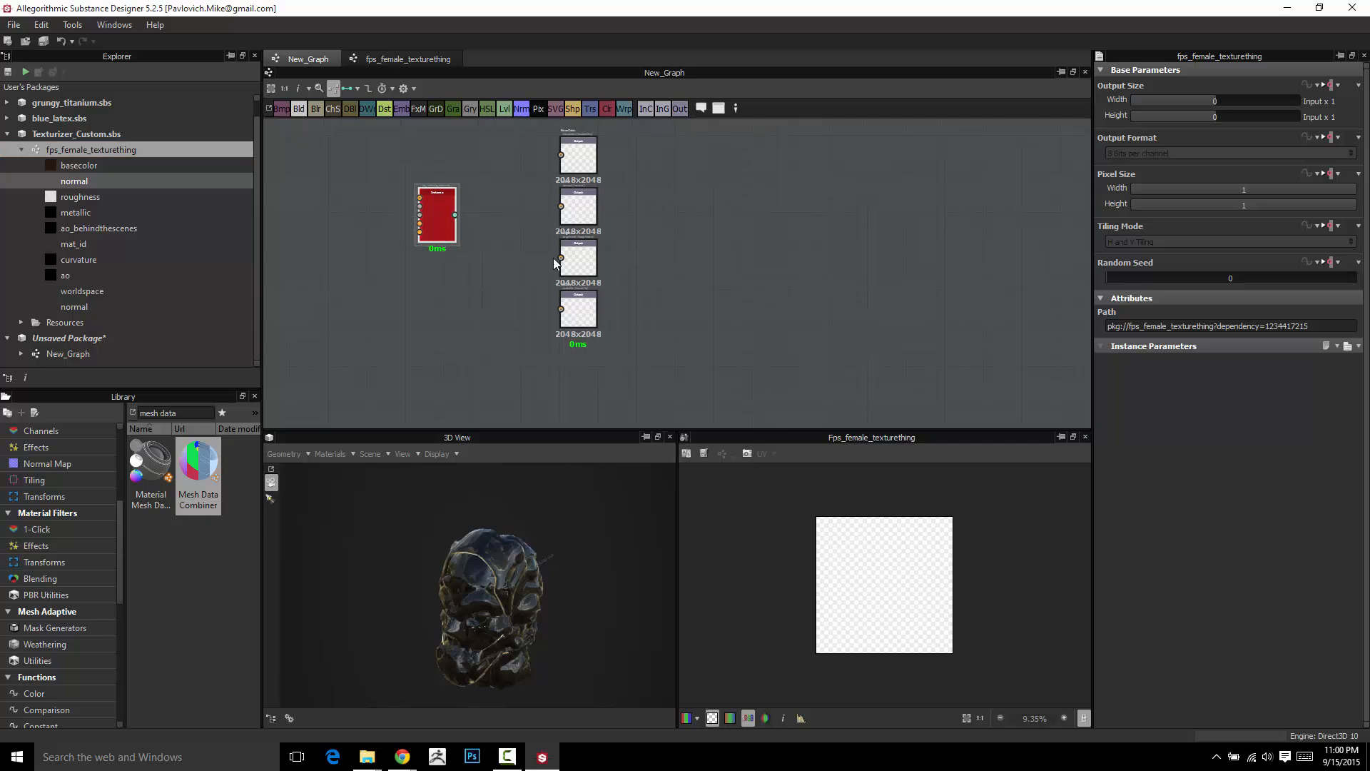
right_click(720, 248)
click(756, 668)
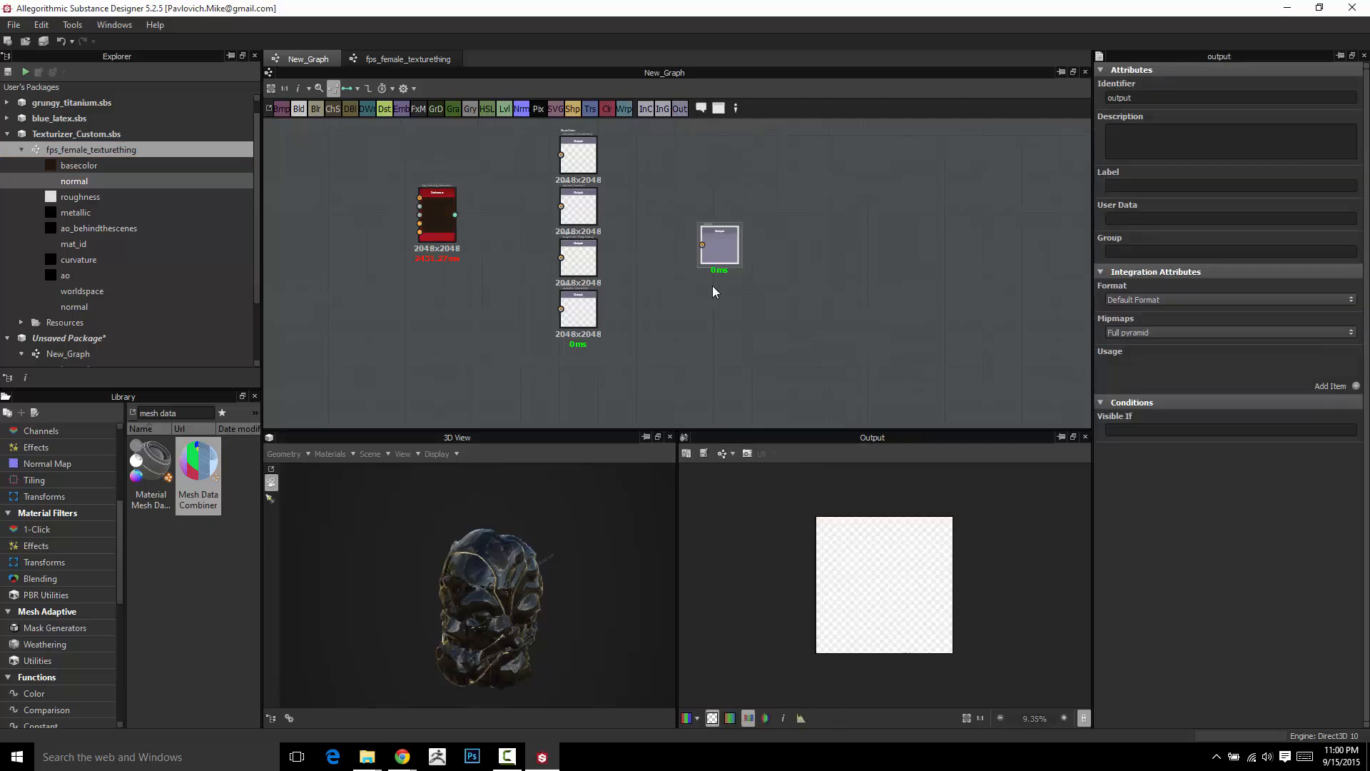
drag(717, 243, 578, 371)
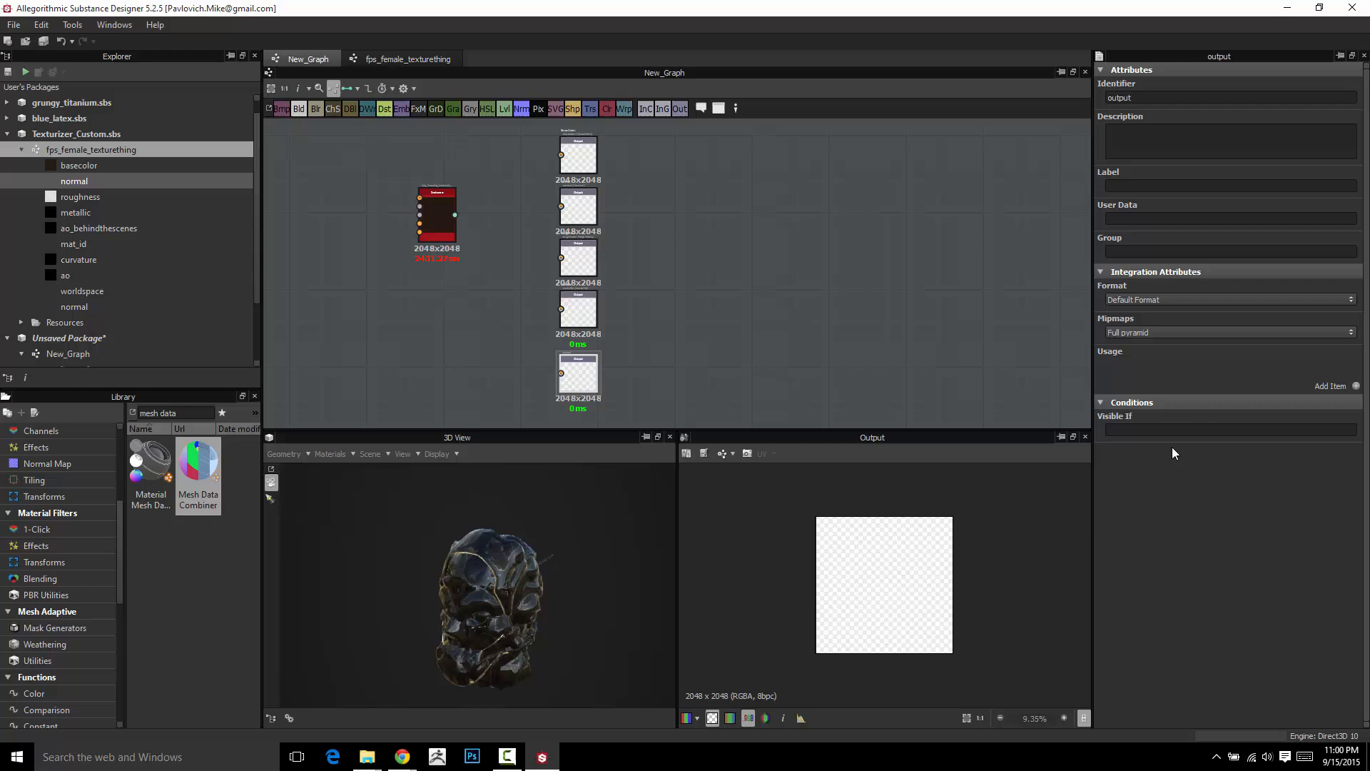
Add a usage entry to the new output node and set it to ambientOcclusion.
click(1356, 385)
click(1325, 365)
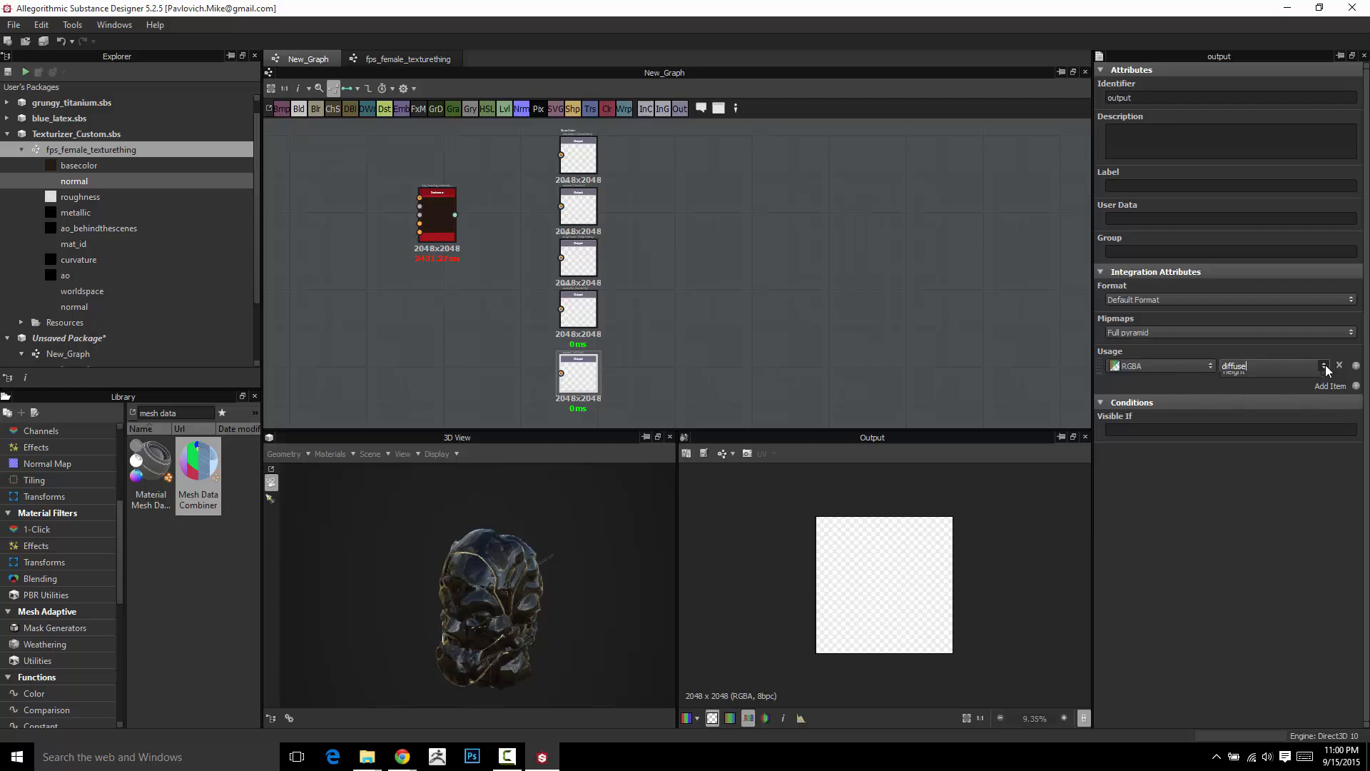
click(1283, 420)
click(1322, 366)
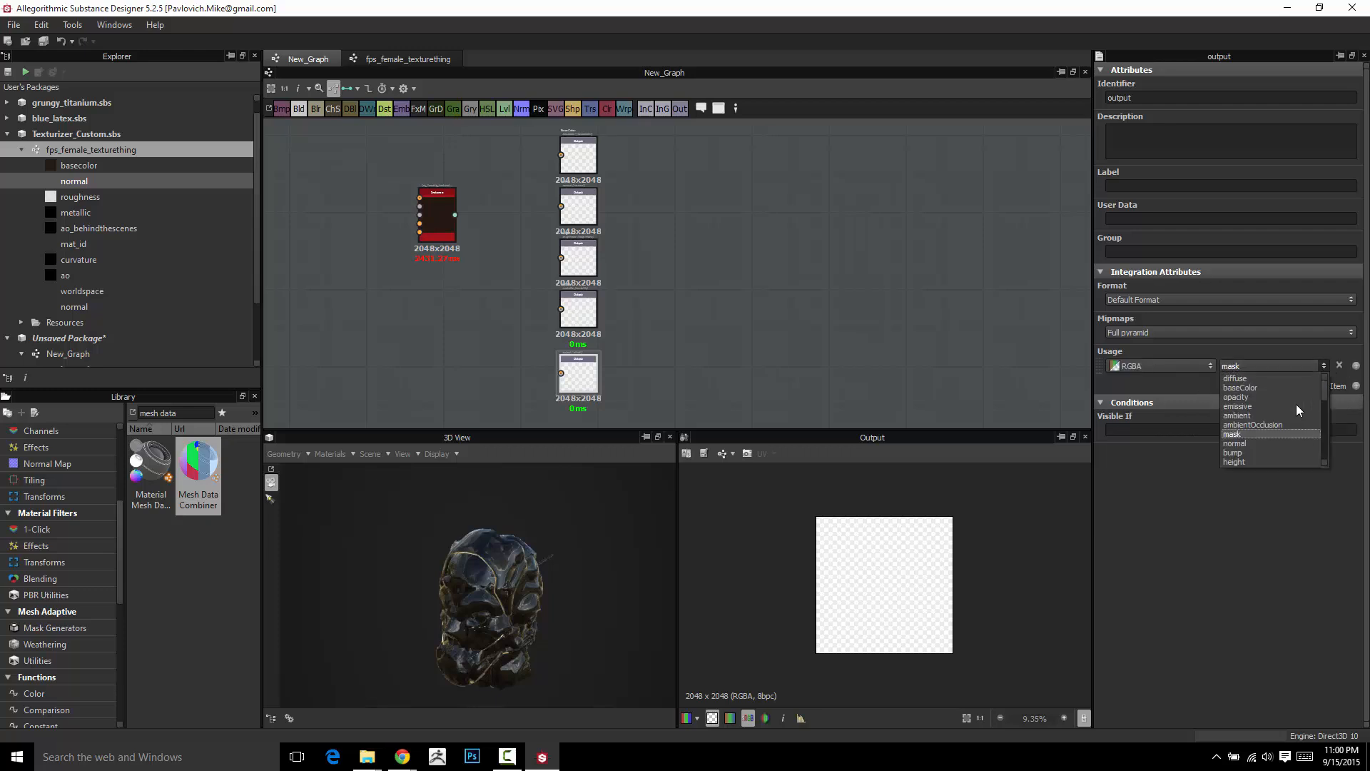
click(1296, 404)
Connect the instance's Material output to the five output nodes, reposition the instance, and preview its Ambient Occlusion output.
drag(500, 227, 608, 170)
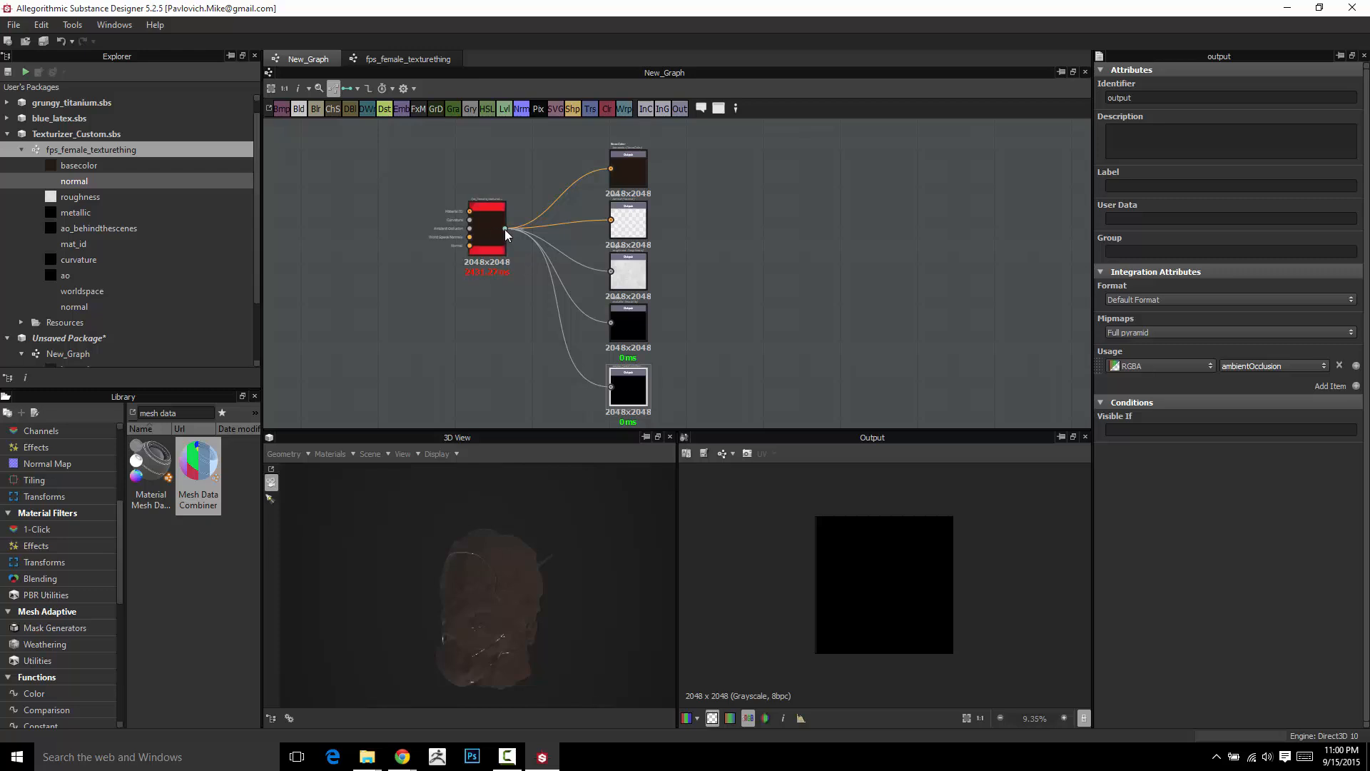
drag(485, 232, 462, 271)
scroll(461, 270, up, 5)
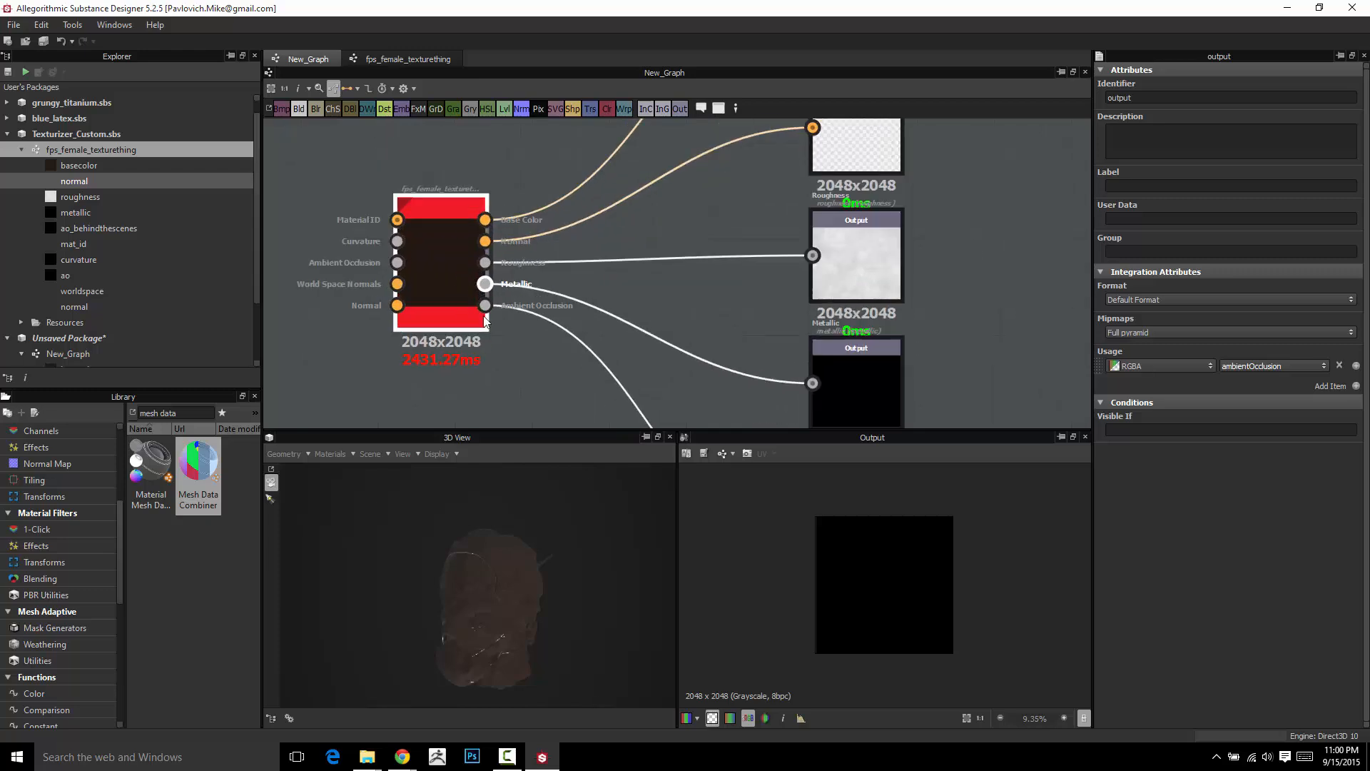
click(487, 307)
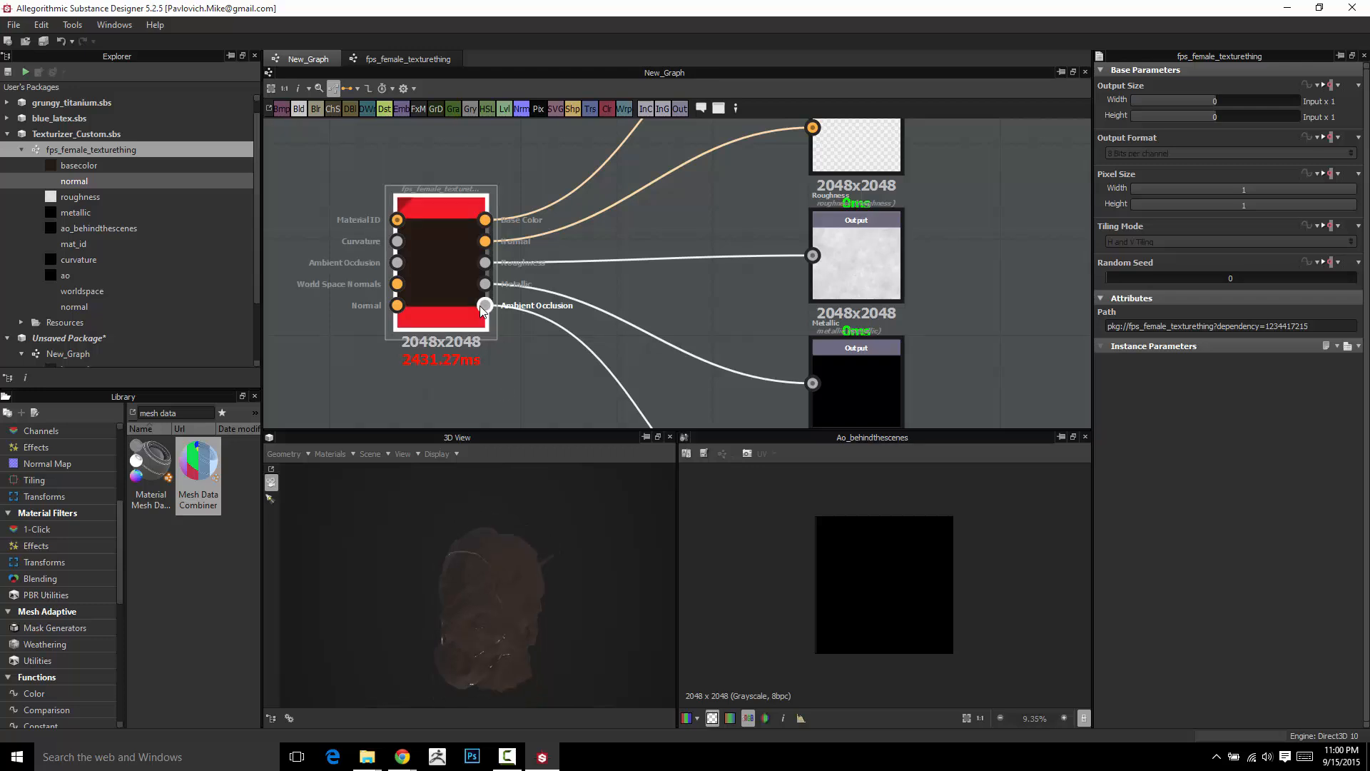
mouse_move(554, 372)
middle_down()
mouse_move(542, 281)
mouse_move(533, 371)
middle_up()
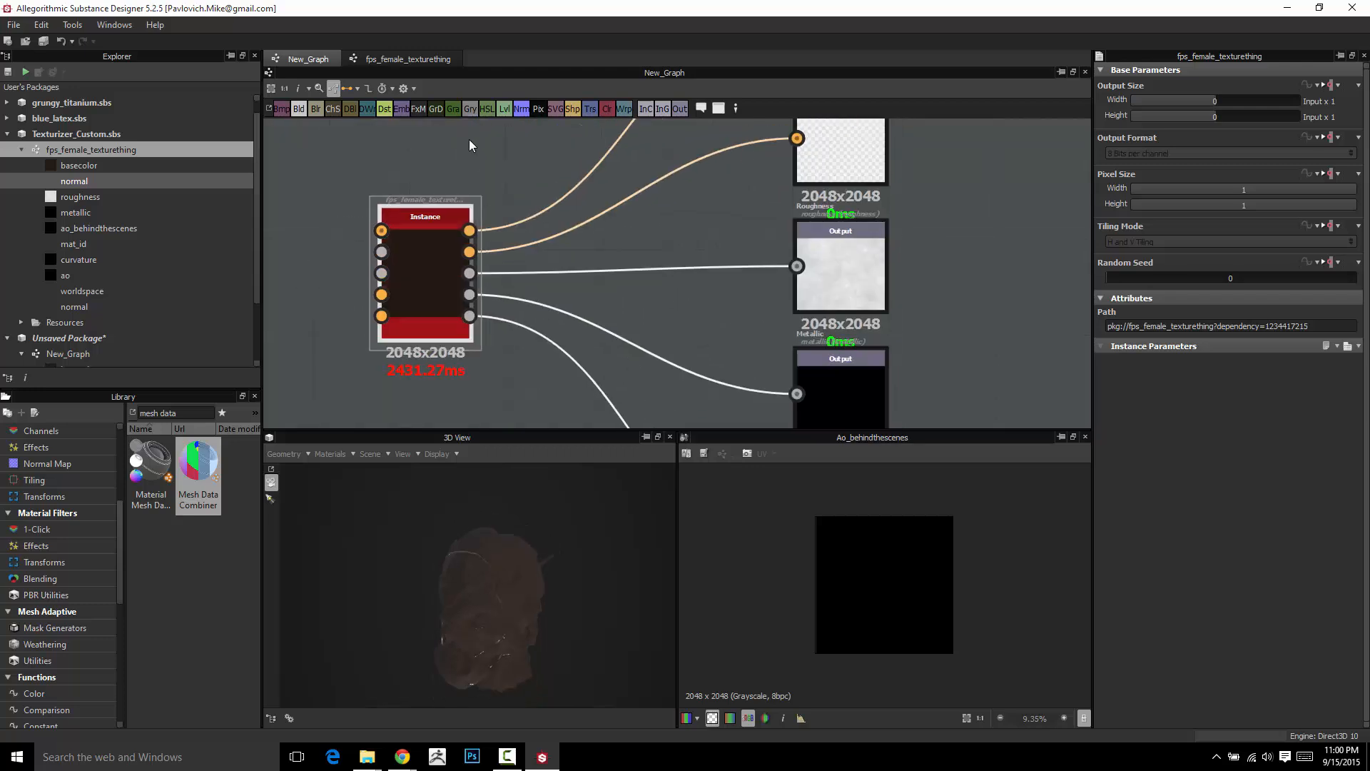
Examine the Ambient Occlusion output's attributes and usage channel options in the fps_female_texturething graph.
click(408, 58)
scroll(535, 278, up, 5)
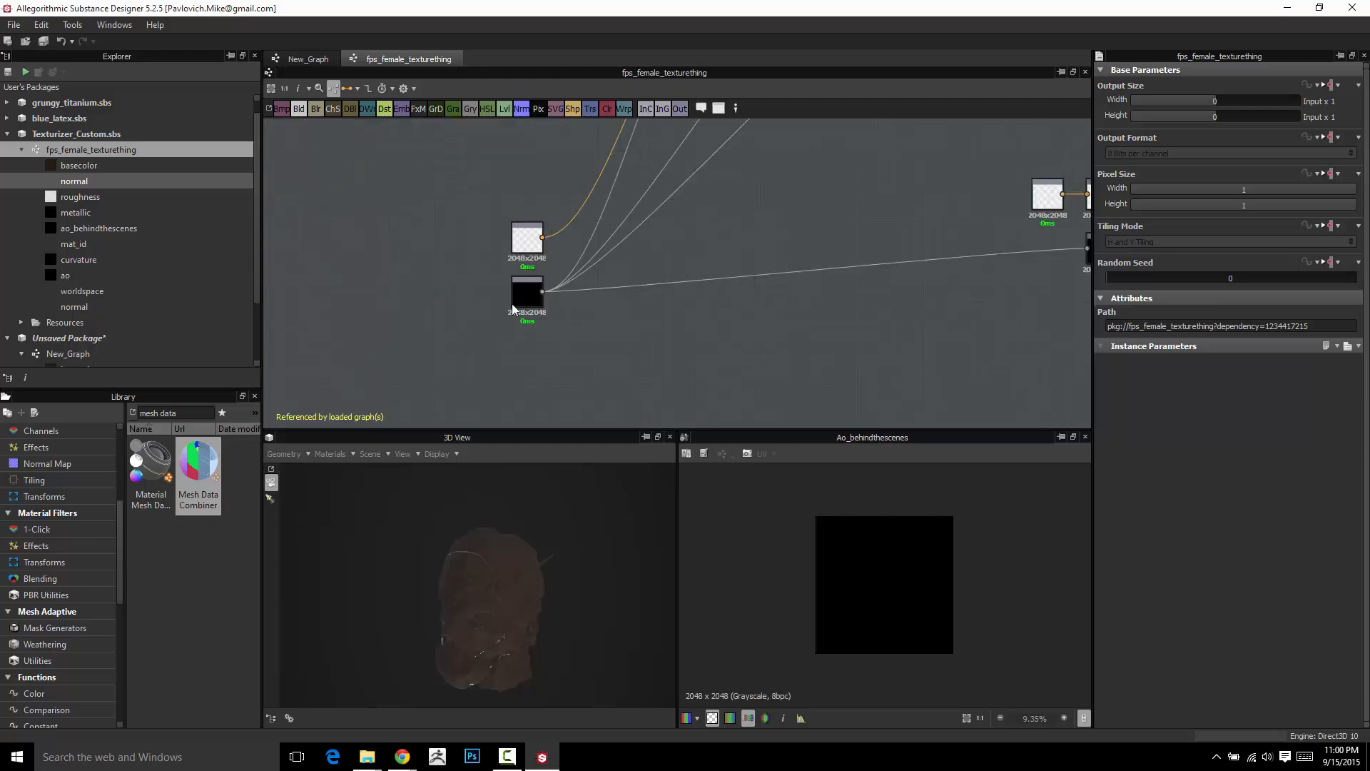
middle_drag(1083, 279, 688, 354)
scroll(688, 356, up, 3)
click(698, 290)
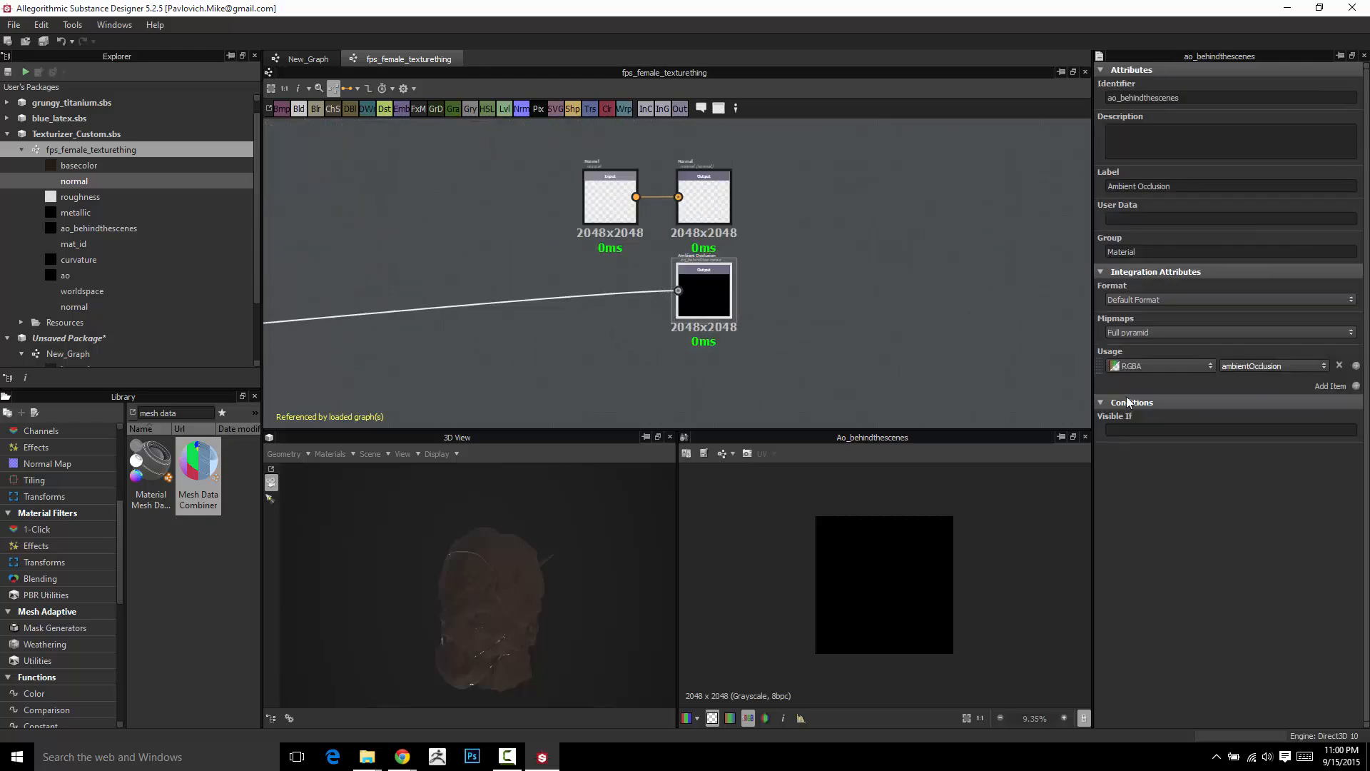
click(1210, 366)
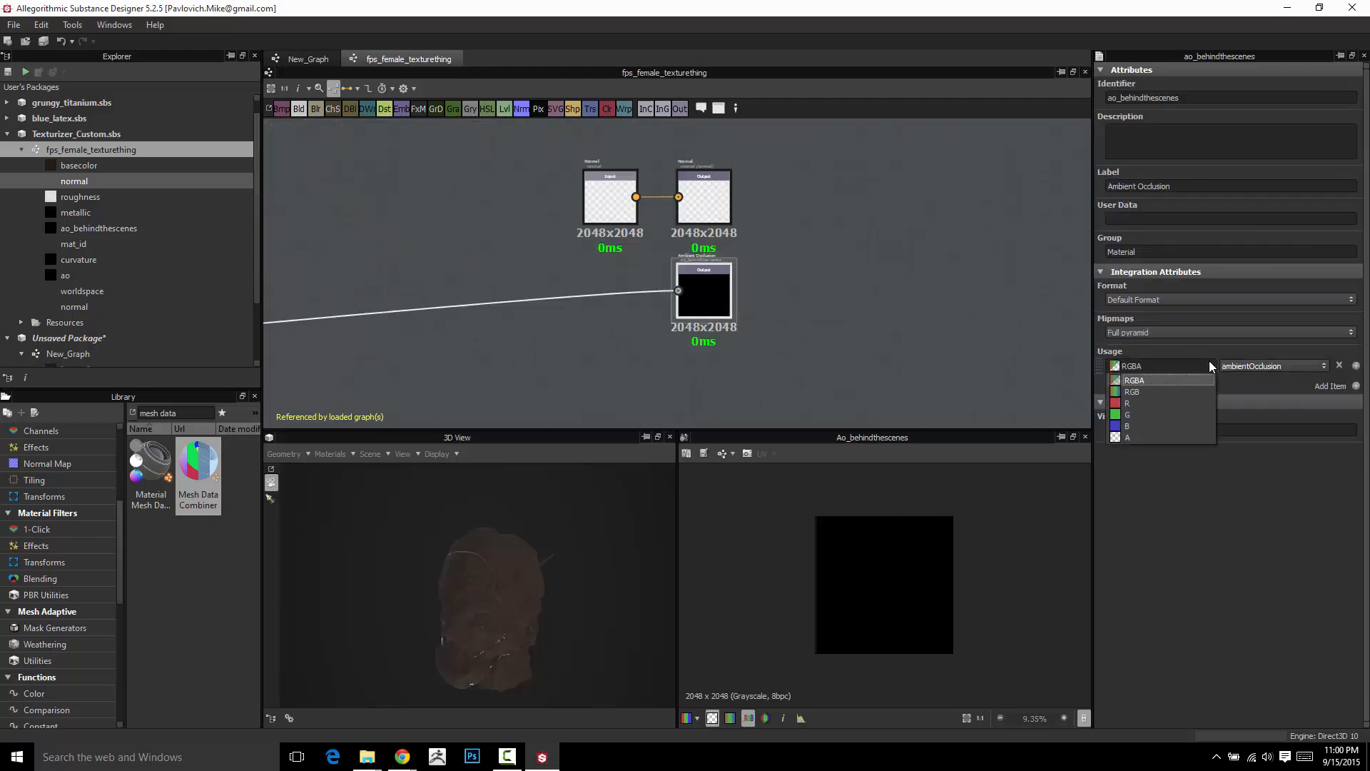
click(1209, 361)
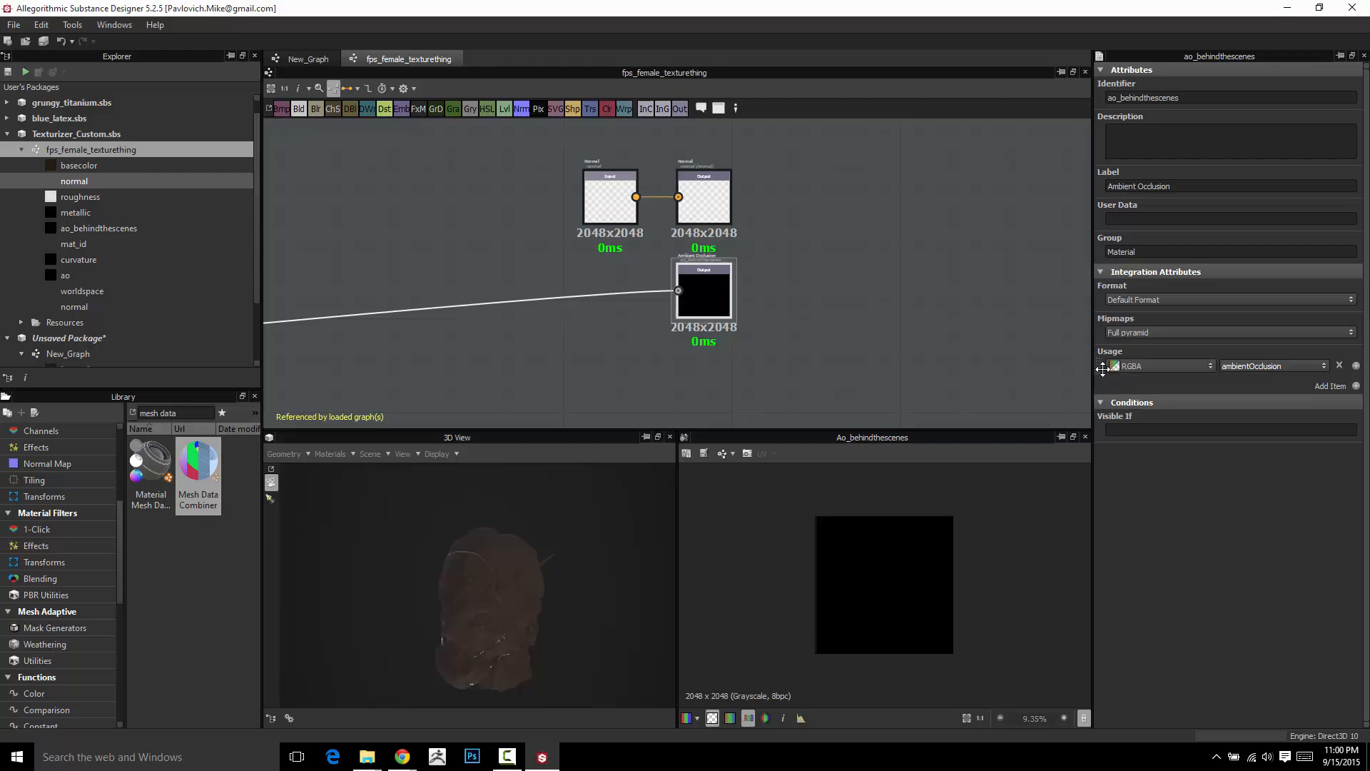
click(1206, 364)
click(1206, 364)
scroll(912, 260, down, 2)
scroll(891, 244, down, 3)
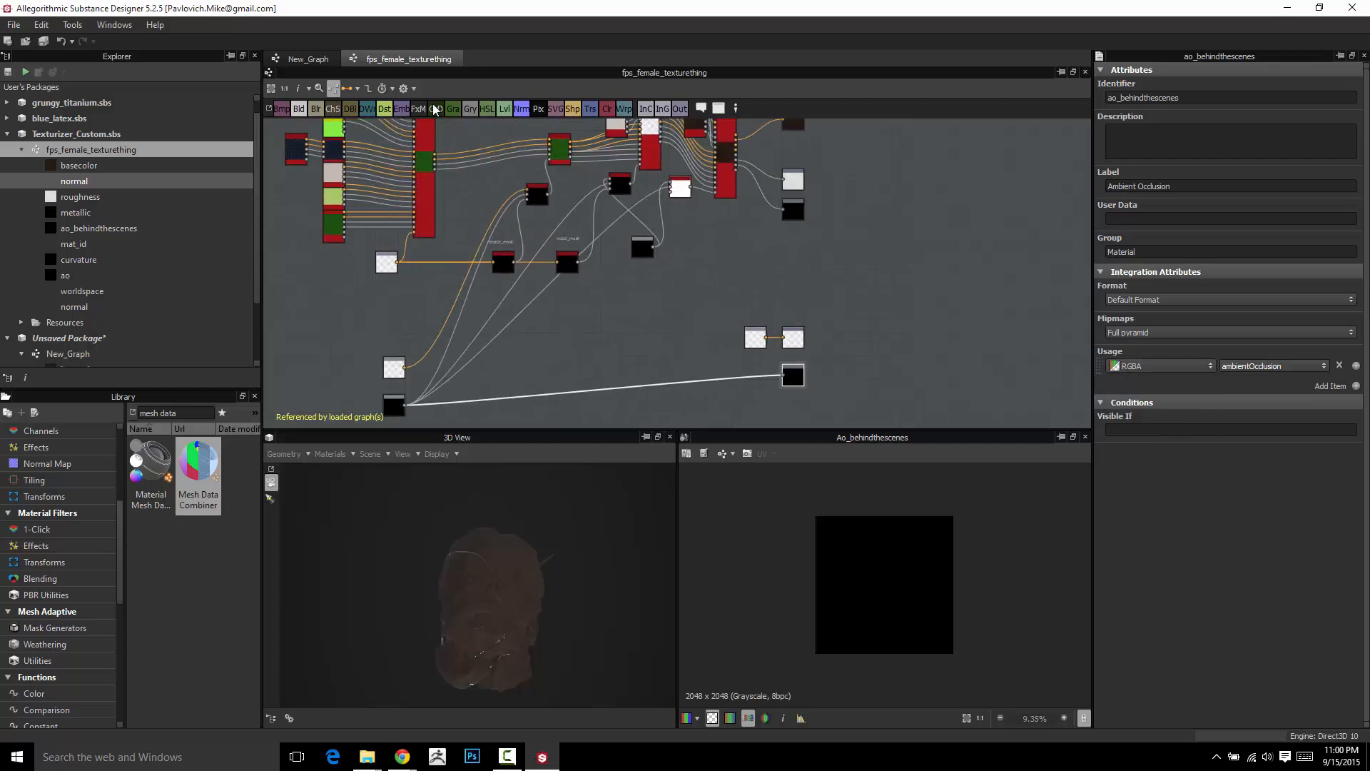
Return to New_Graph and move the instance node slightly closer to the output nodes.
click(307, 58)
scroll(666, 310, down, 2)
middle_drag(538, 209, 429, 161)
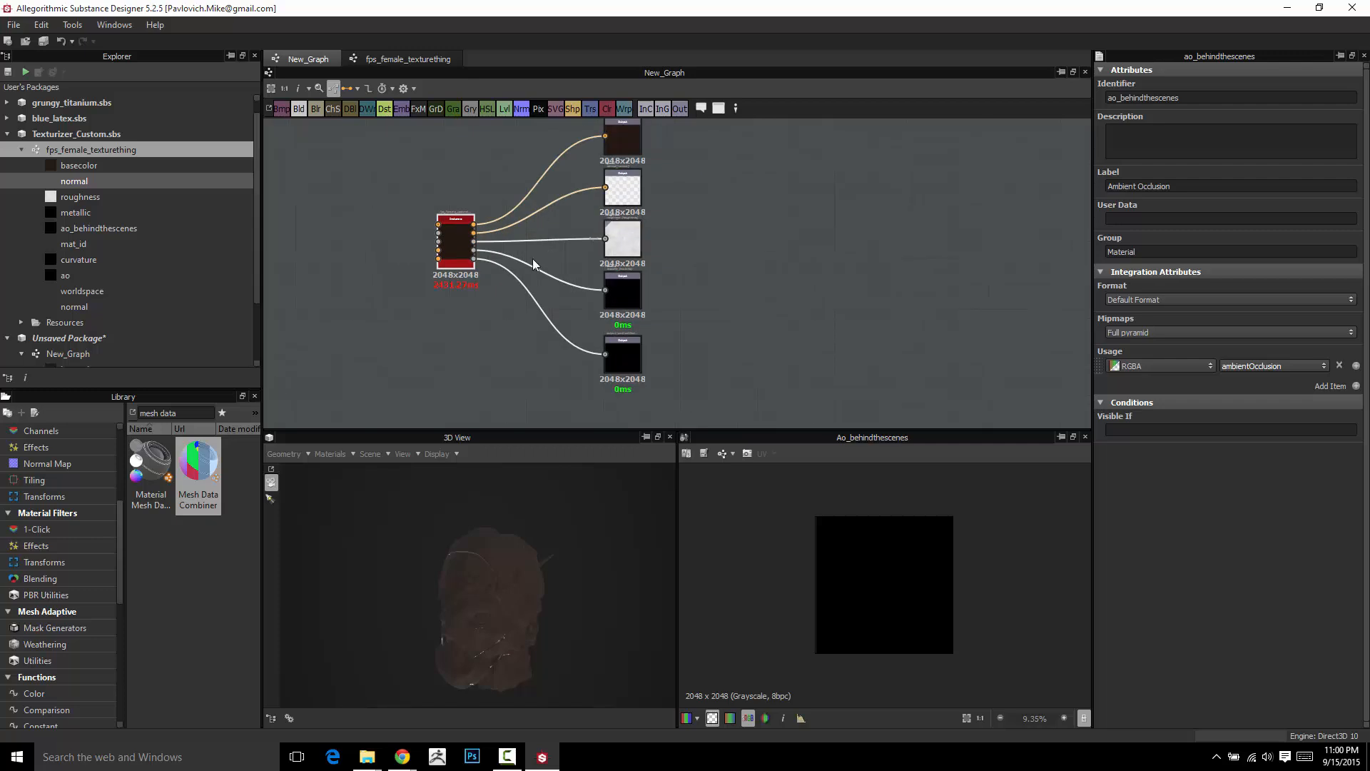
drag(458, 231, 469, 228)
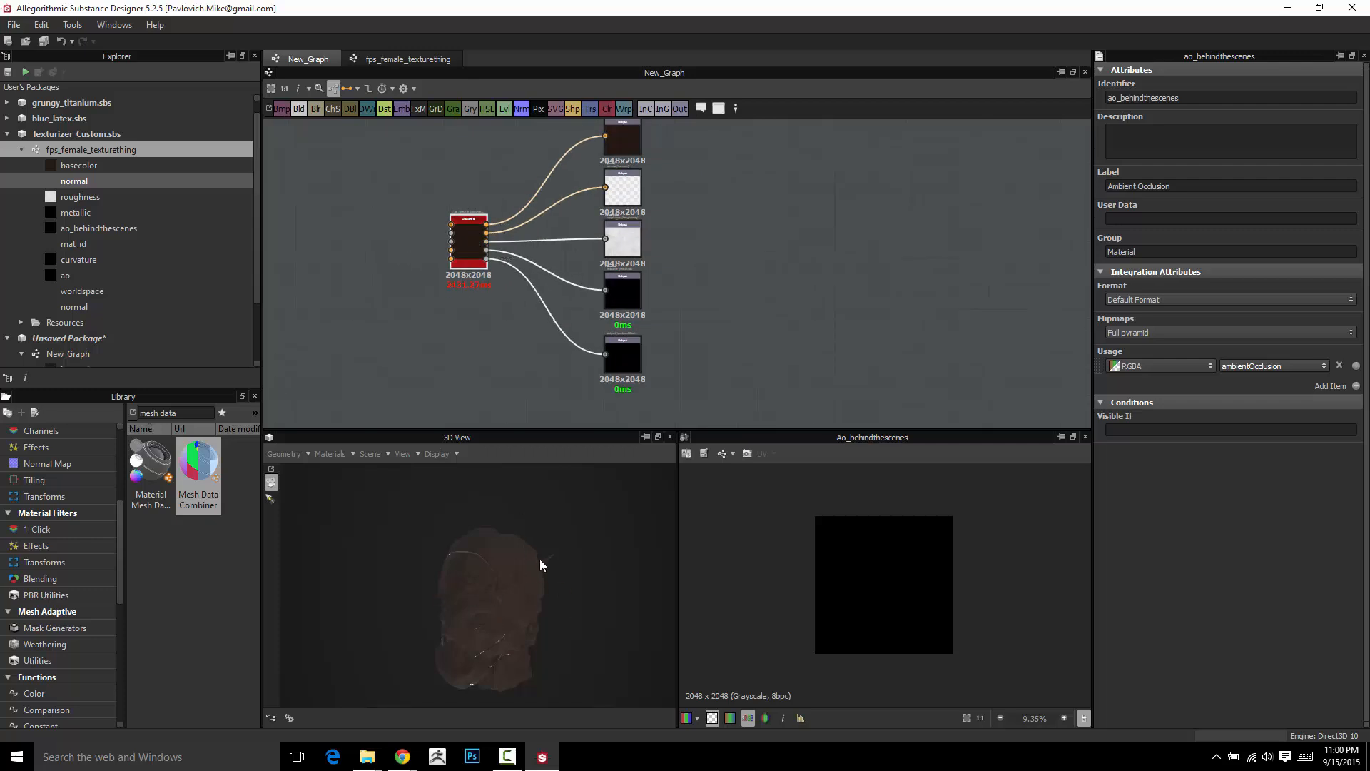
Collapse the Texturizer_Custom package in the Explorer so New_Graph's contents are accessible.
drag(507, 601, 483, 572)
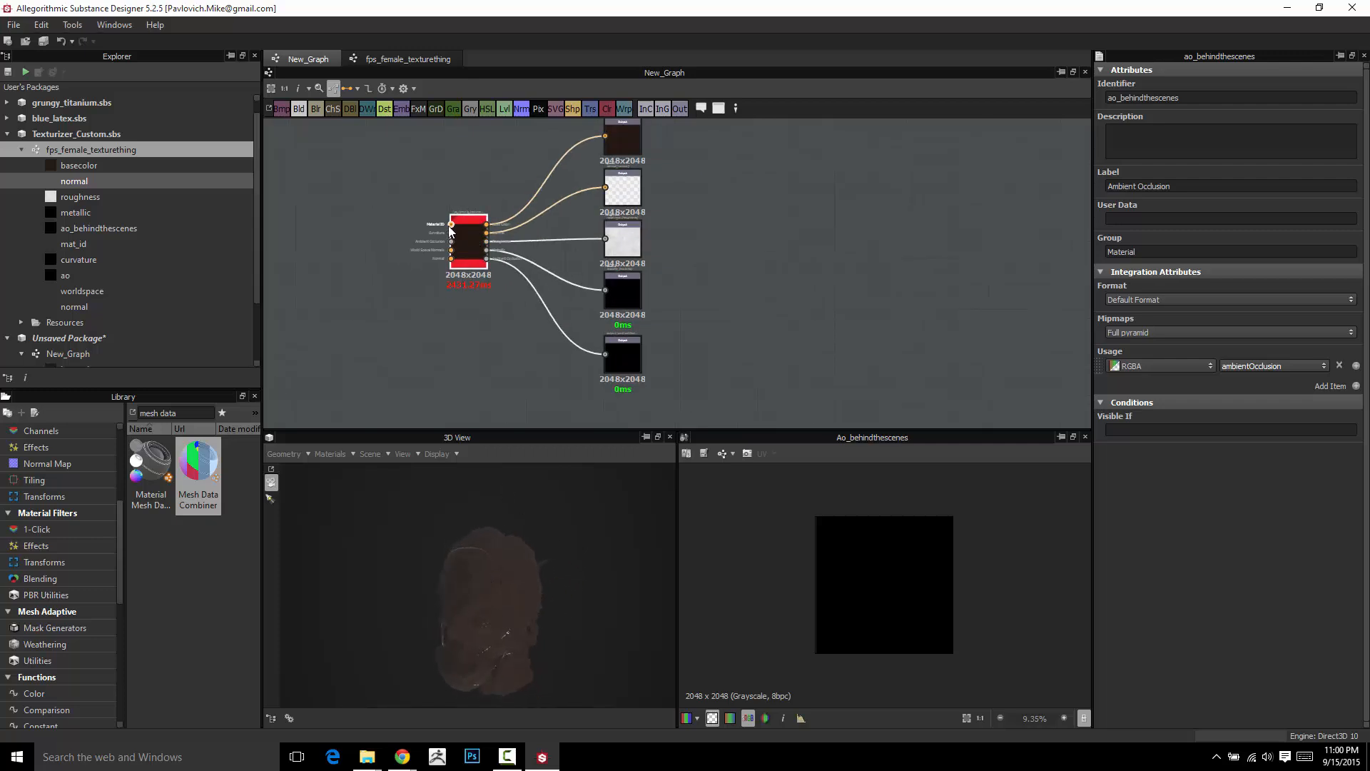
middle_drag(438, 258, 523, 272)
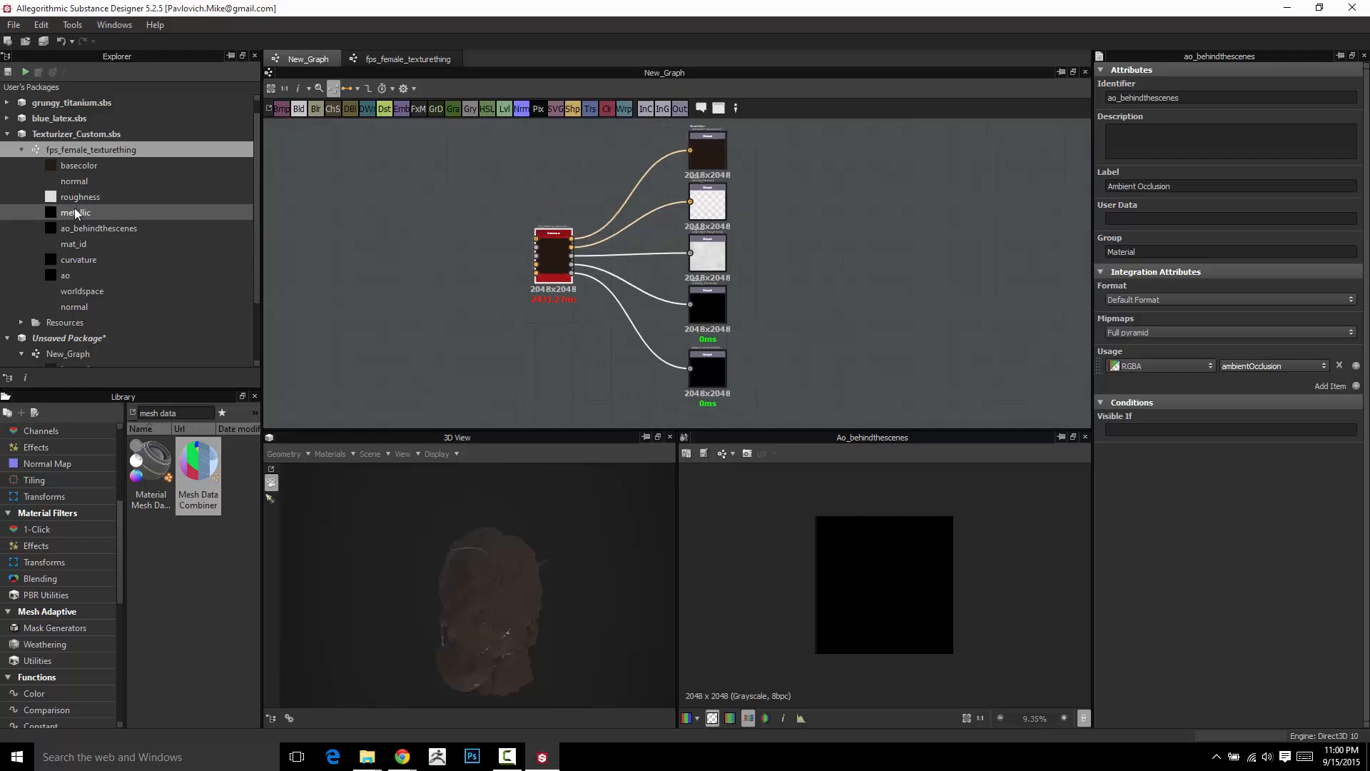
click(8, 134)
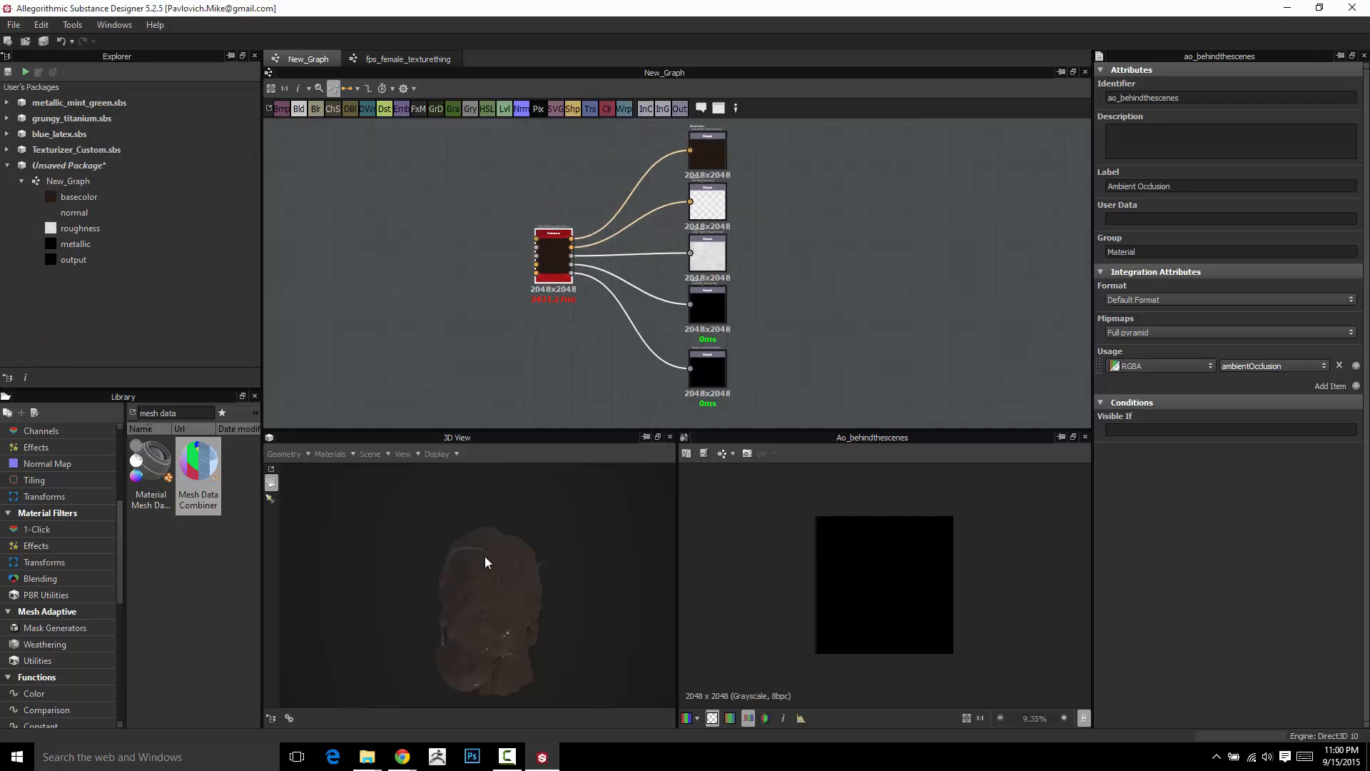